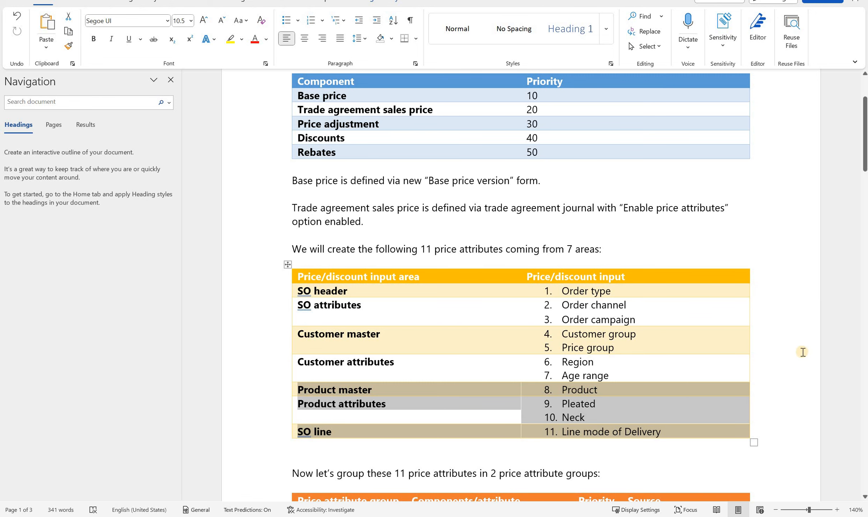
View the price component codes in Finance and Operations and open the price component code setup.
{"action": "scroll", "coordinate": [787, 339], "scroll_direction": "down", "scroll_amount": 5}
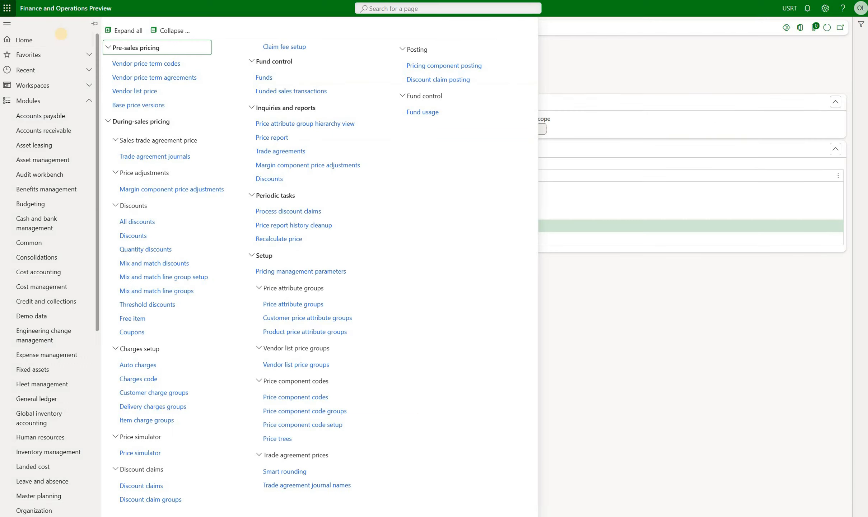
{"action": "left_click", "coordinate": [306, 401]}
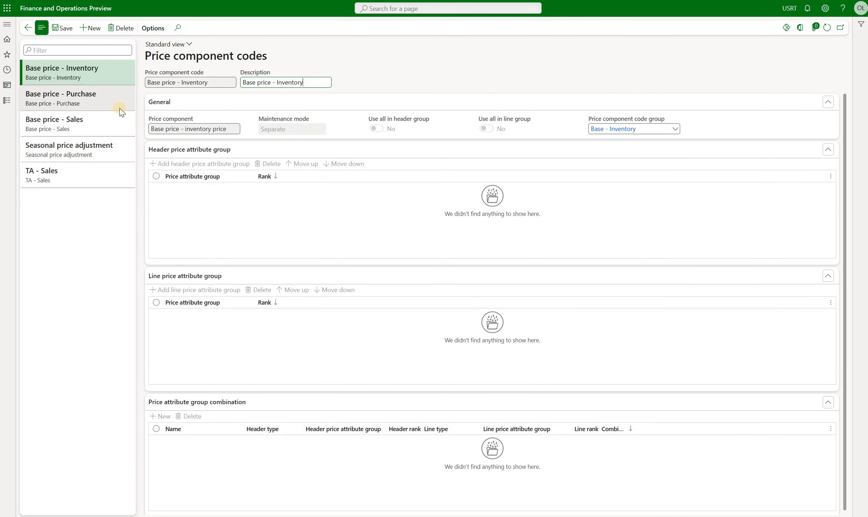
{"action": "left_click", "coordinate": [7, 24]}
{"action": "left_click", "coordinate": [369, 424]}
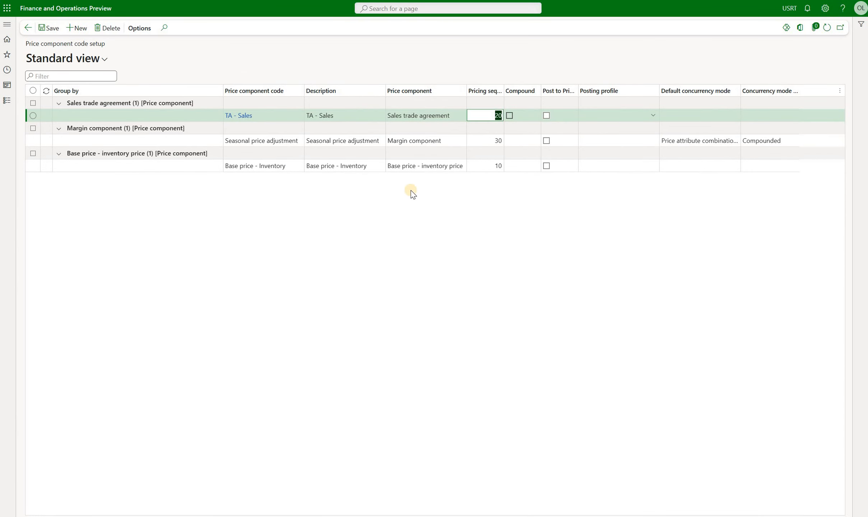
Review the pricing sequence rows, open the TA - Sales component code, and inspect its Customer Basic price attribute group.
{"action": "left_click", "coordinate": [83, 168]}
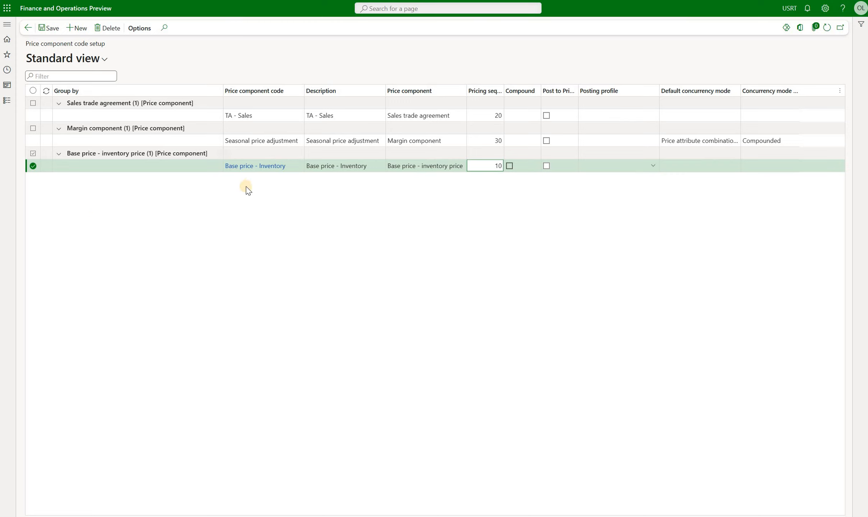
{"action": "left_click", "coordinate": [277, 144]}
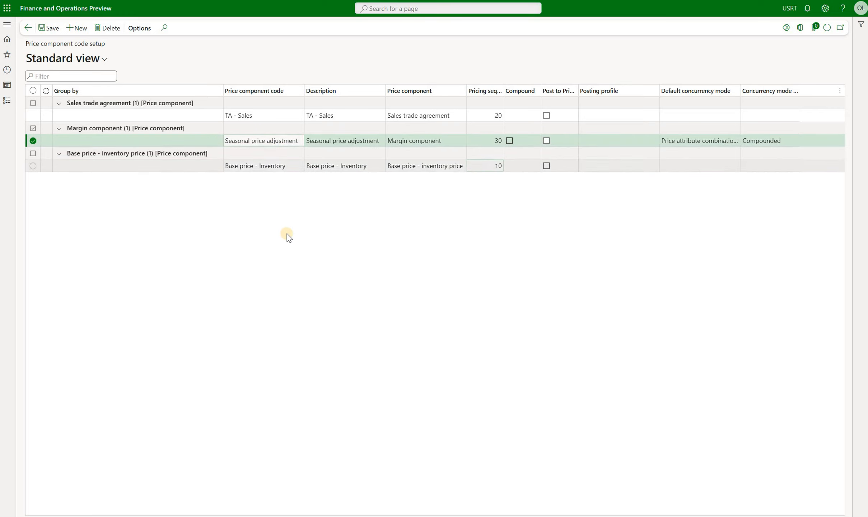
{"action": "left_click", "coordinate": [286, 116]}
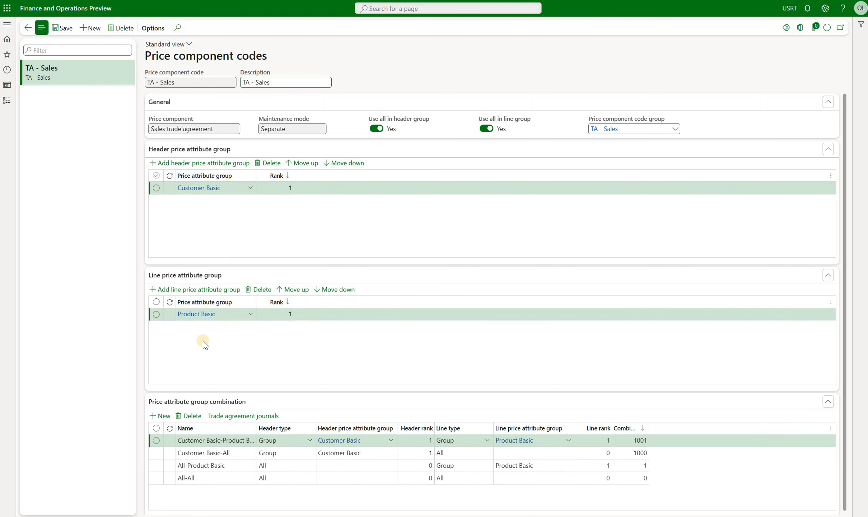
{"action": "left_click", "coordinate": [200, 189]}
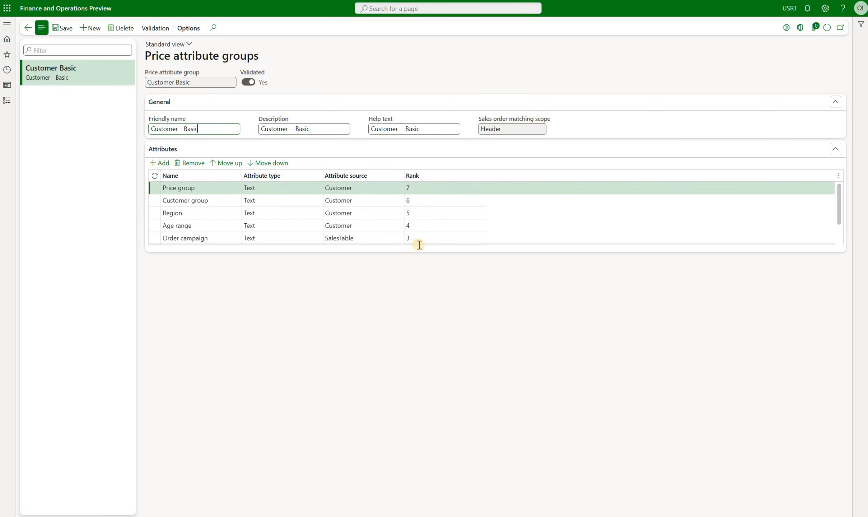
{"action": "key", "text": "Escape"}
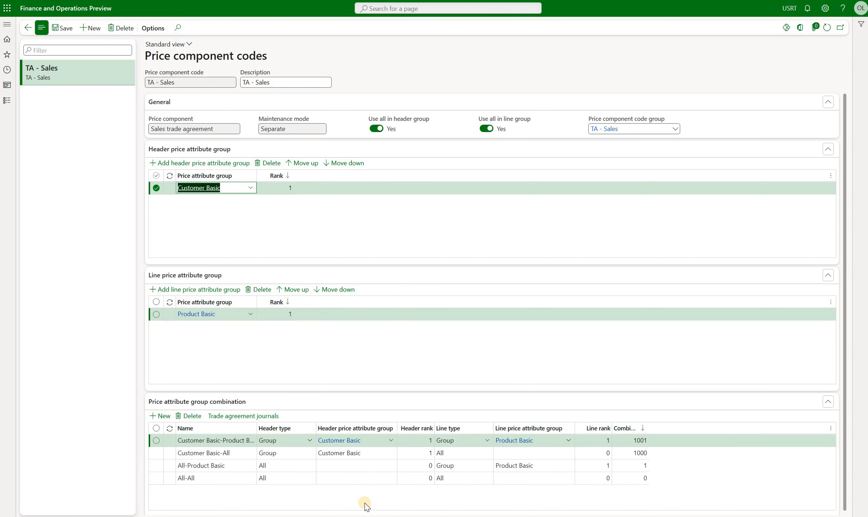
Delete the header and line price attribute groups from TA - Sales and set both Use all options to No.
{"action": "left_click", "coordinate": [268, 163]}
{"action": "left_click", "coordinate": [530, 236]}
{"action": "left_click", "coordinate": [377, 128]}
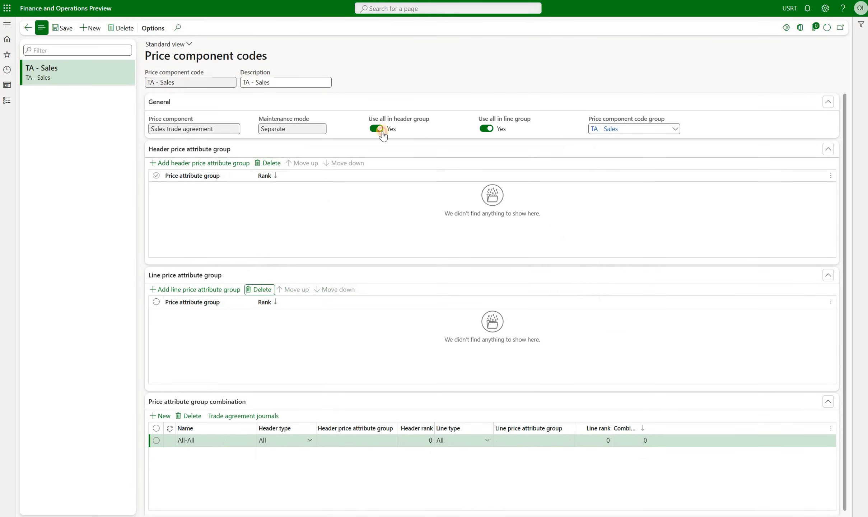
{"action": "left_click", "coordinate": [486, 128]}
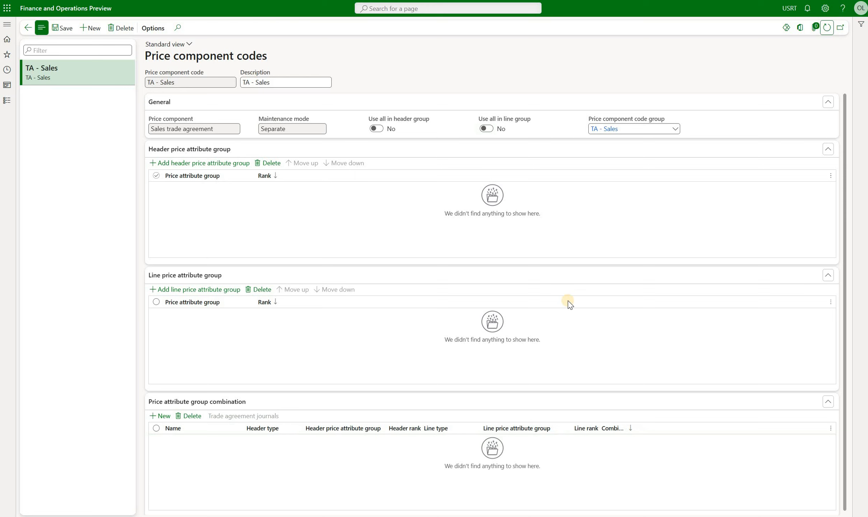
Add Customer Basic as the header and Product Basic as the line price attribute group for TA - Sales, and save.
{"action": "left_click", "coordinate": [221, 166]}
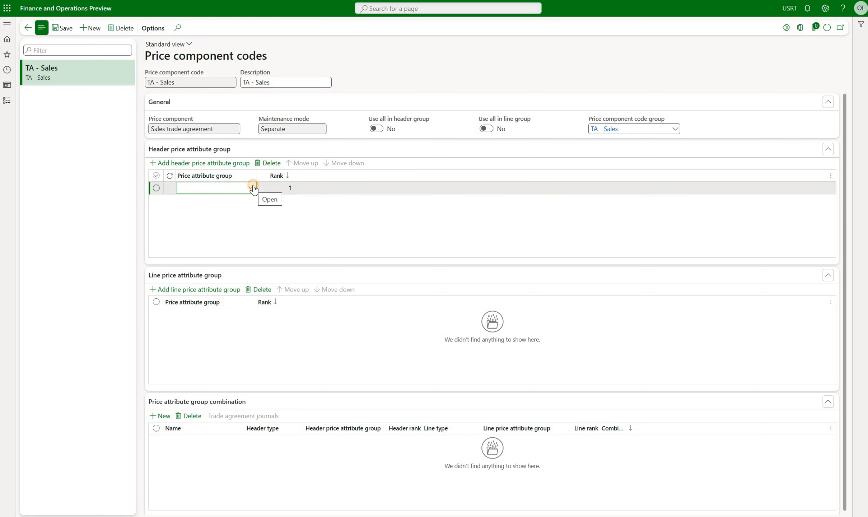
{"action": "left_click", "coordinate": [253, 188]}
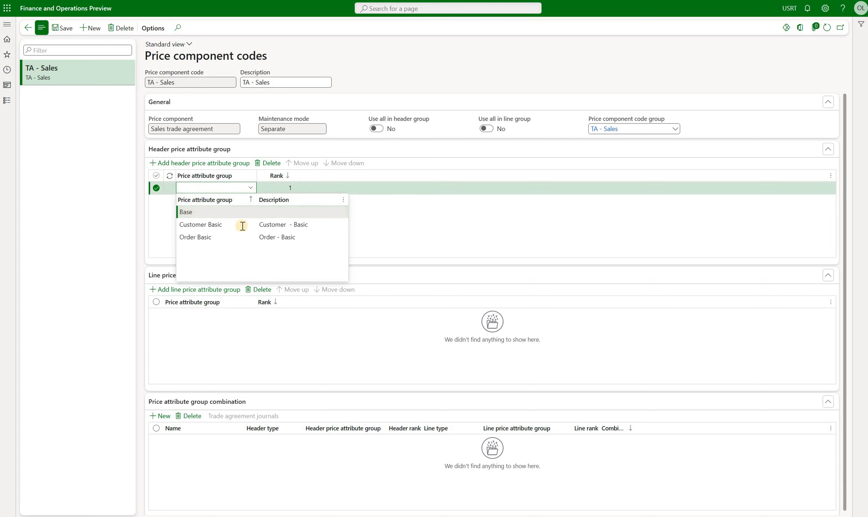
{"action": "left_click", "coordinate": [242, 225]}
{"action": "left_click", "coordinate": [183, 294]}
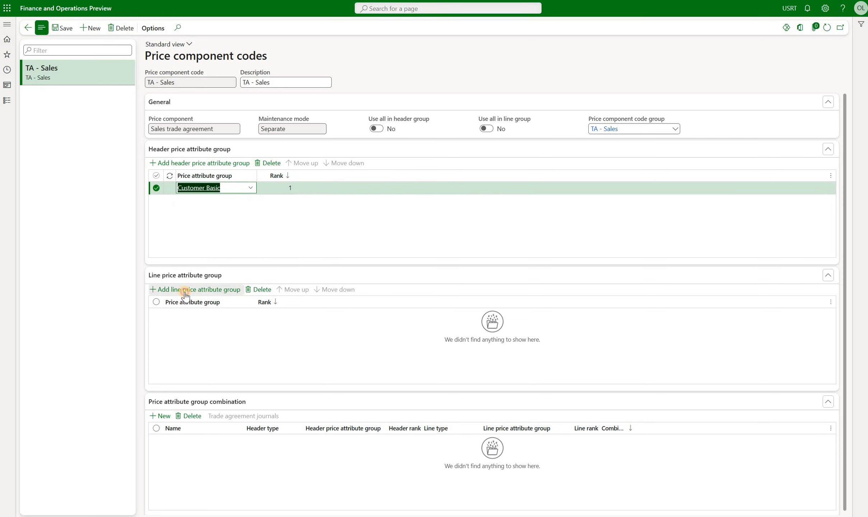
{"action": "left_click", "coordinate": [251, 315]}
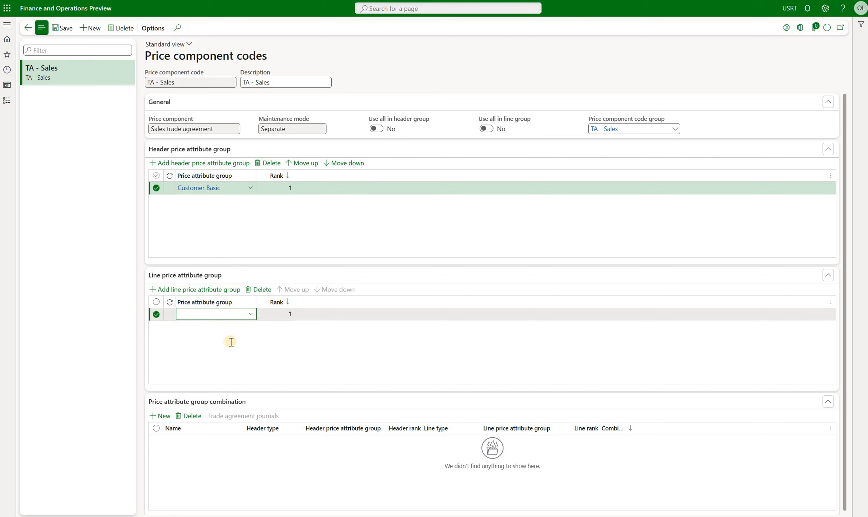
{"action": "left_click", "coordinate": [217, 363]}
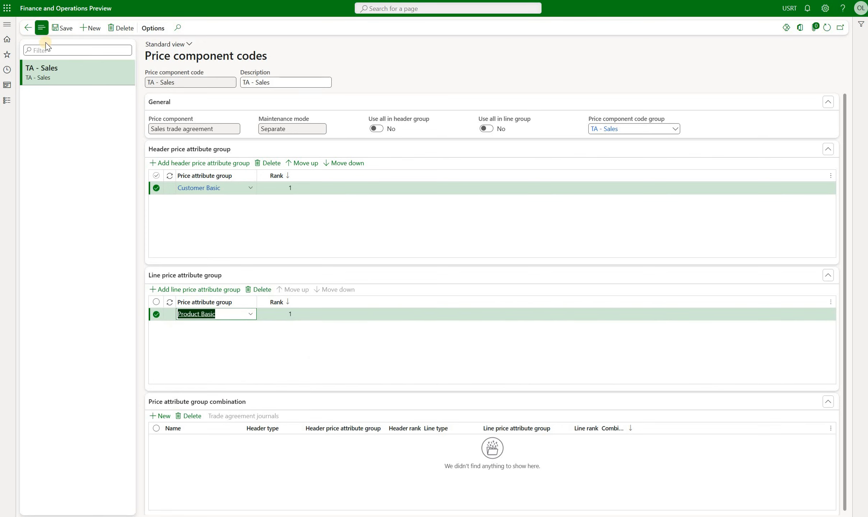
{"action": "left_click", "coordinate": [68, 30]}
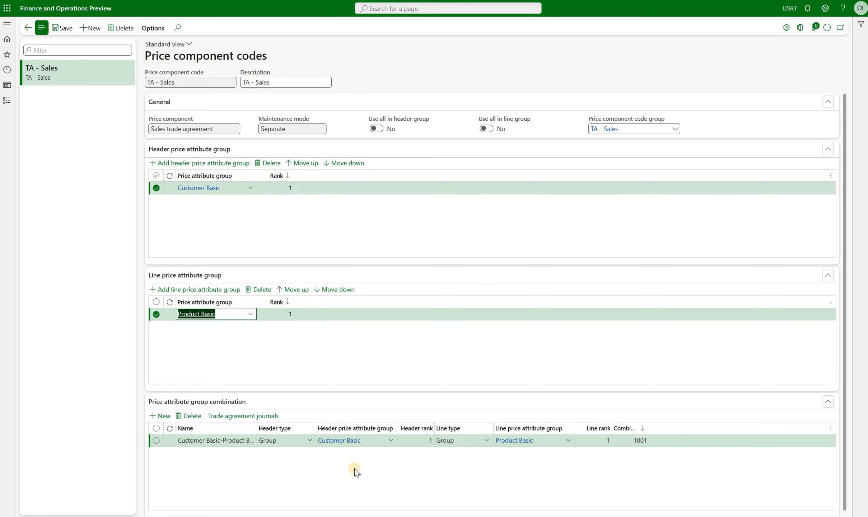
Set Use all in header group and Use all in line group to Yes and refresh the attribute group combinations.
{"action": "left_click", "coordinate": [377, 128]}
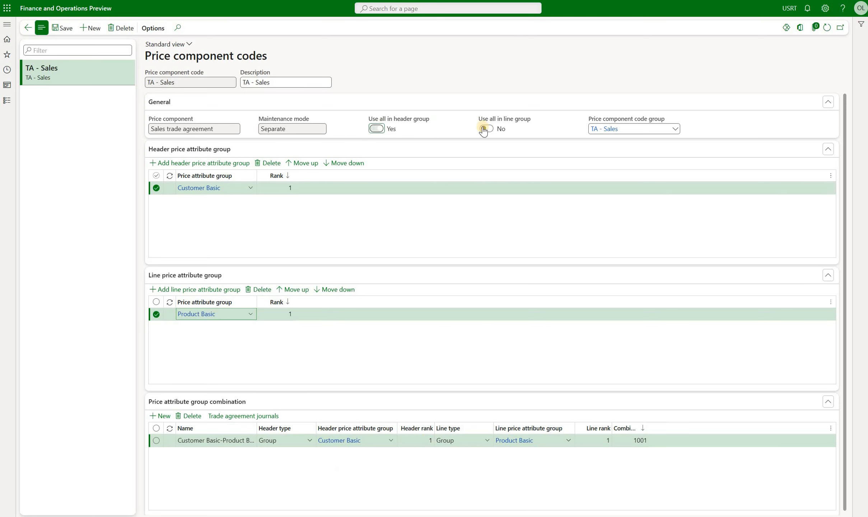
{"action": "left_click", "coordinate": [487, 129]}
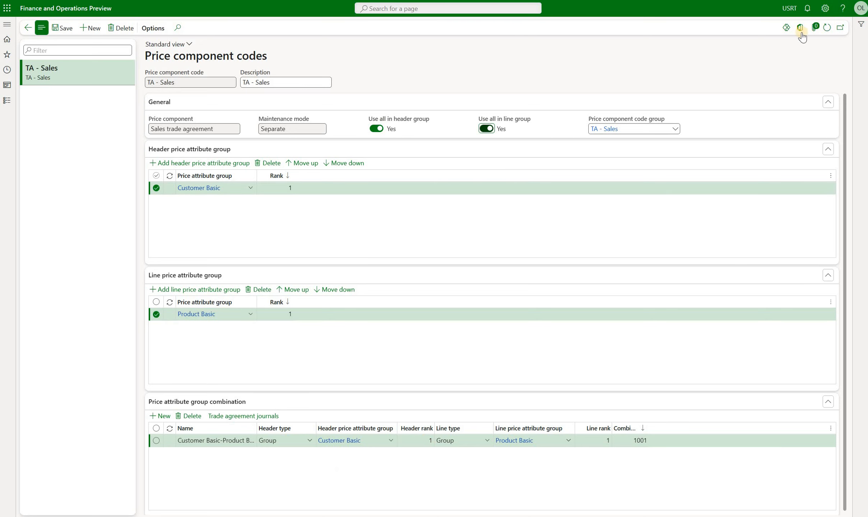
{"action": "left_click", "coordinate": [827, 29]}
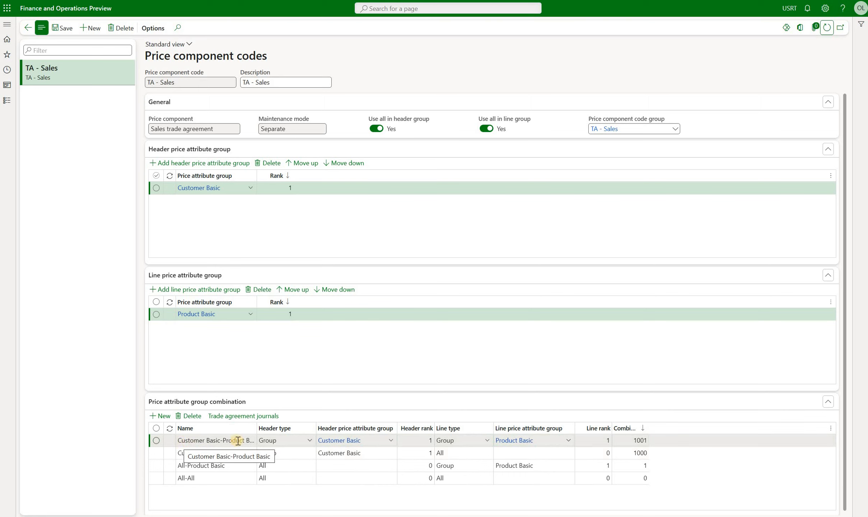
Examine the header type, line type and combination rank of each price attribute group combination.
{"action": "left_click", "coordinate": [640, 440]}
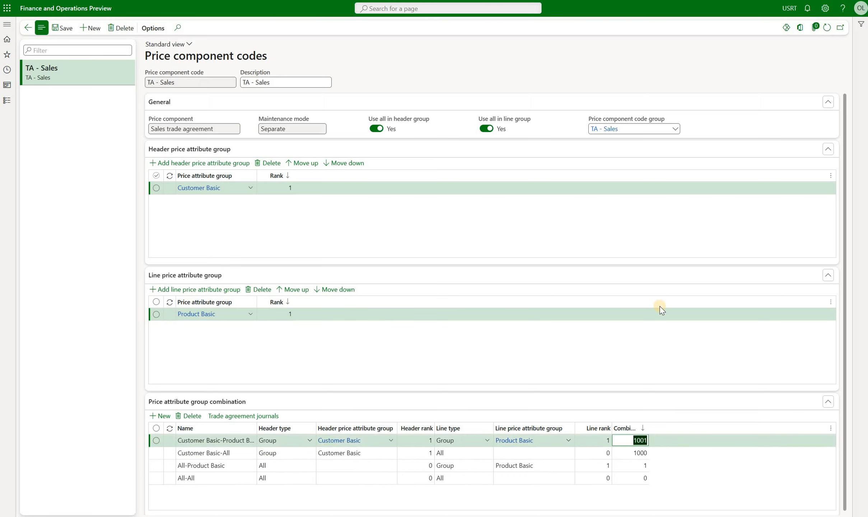
{"action": "left_click", "coordinate": [414, 454]}
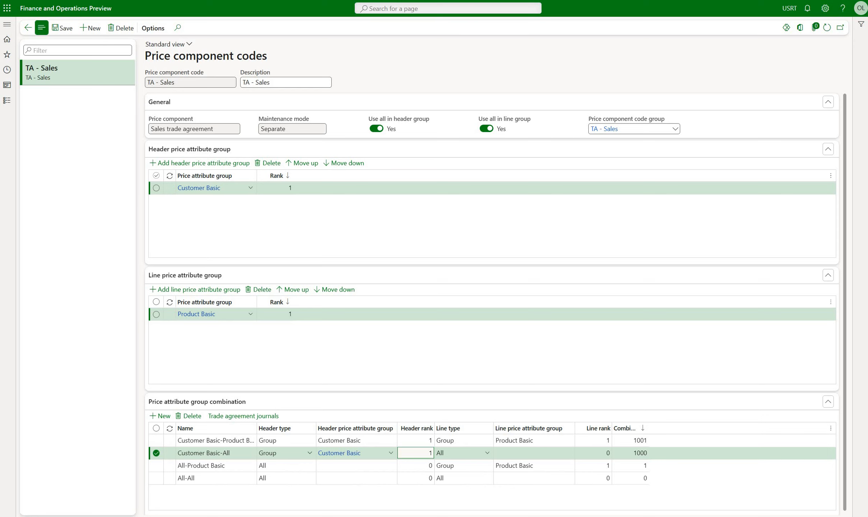
{"action": "left_click", "coordinate": [229, 465]}
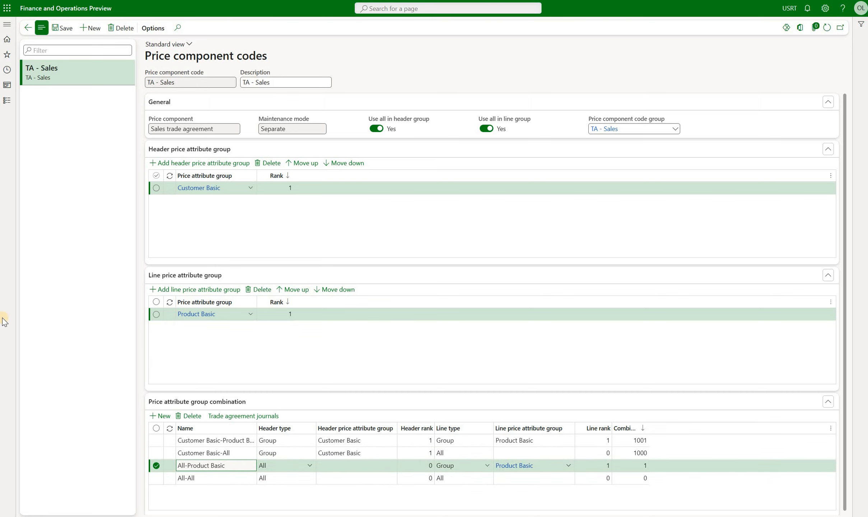
{"action": "left_click", "coordinate": [293, 483]}
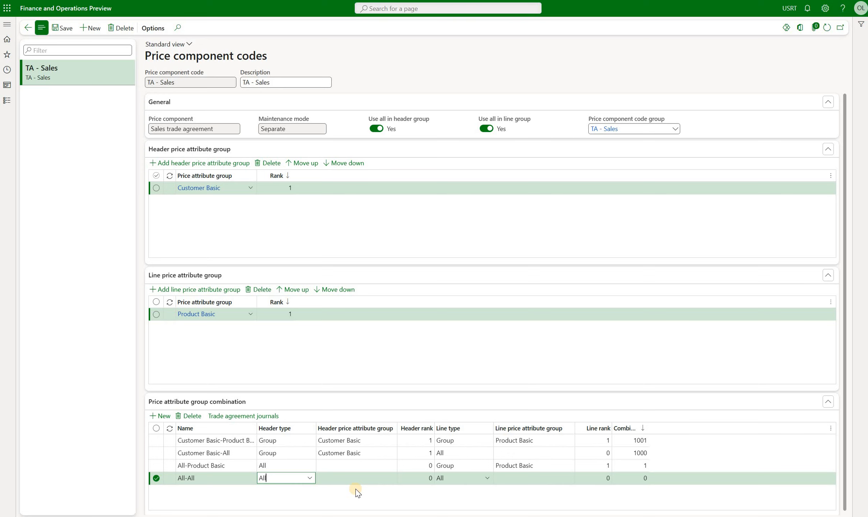
{"action": "key", "text": "Tab"}
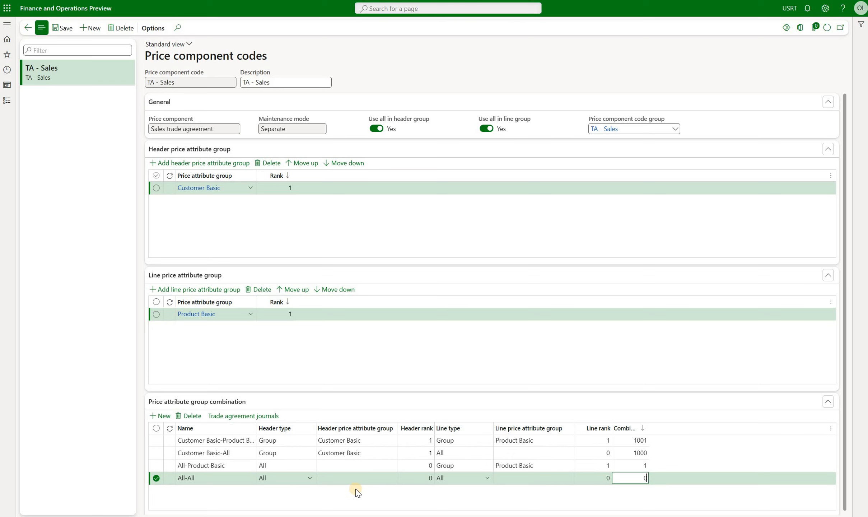
{"action": "left_click", "coordinate": [345, 276]}
Create a PM Journal trade agreement journal for the All-Product Basic combination and open its journal lines.
{"action": "left_click", "coordinate": [545, 468]}
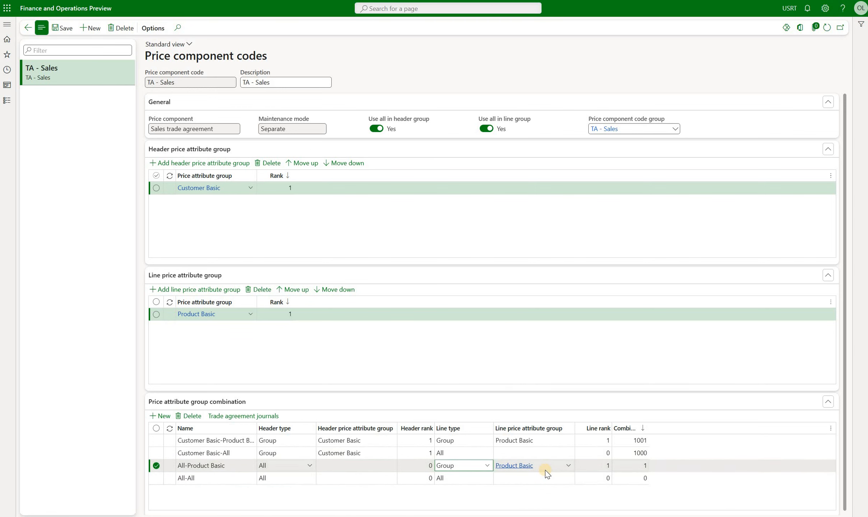
{"action": "mouse_move", "coordinate": [546, 474]}
{"action": "left_click", "coordinate": [269, 467]}
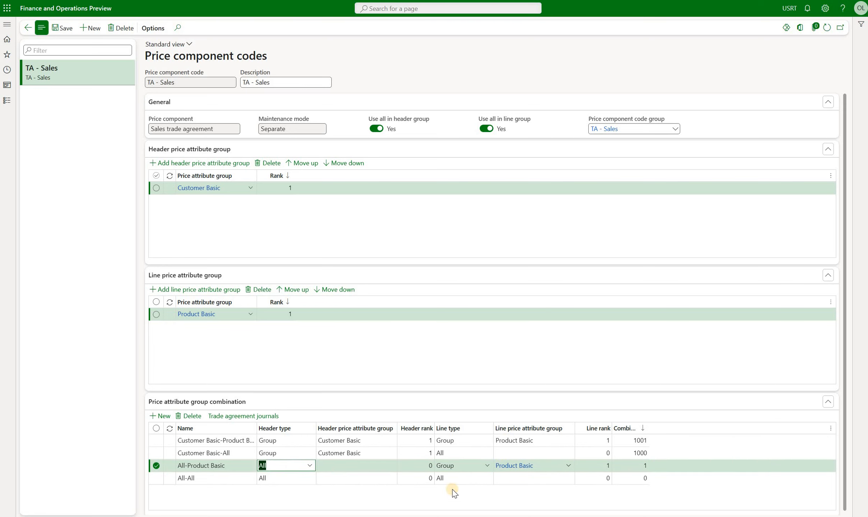
{"action": "left_click", "coordinate": [500, 466]}
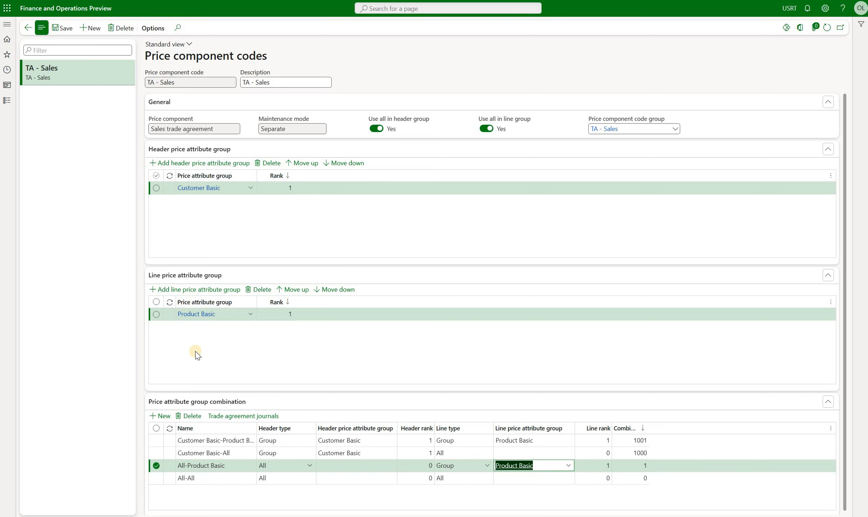
{"action": "left_click", "coordinate": [231, 416]}
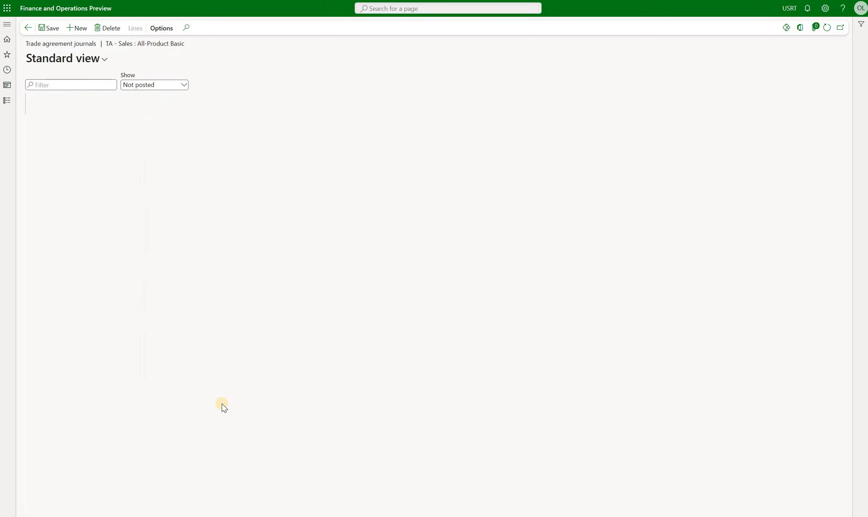
{"action": "left_click", "coordinate": [103, 149]}
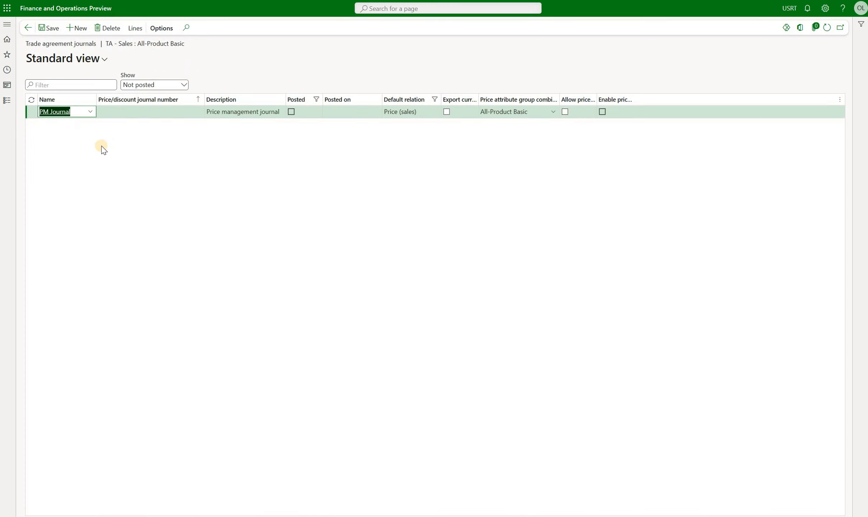
{"action": "left_click", "coordinate": [138, 33]}
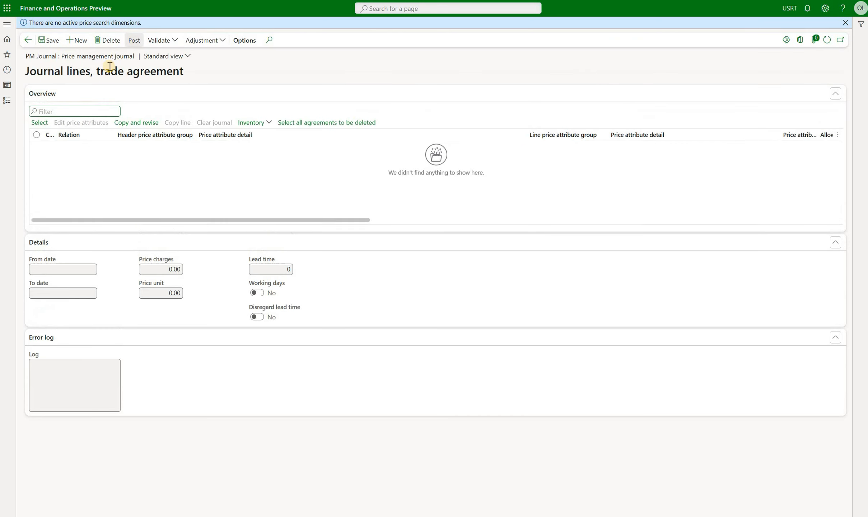
Add a journal line with price attribute conditions Item number PM-Item-Shirt and Line mode of delivery 99.
{"action": "left_click", "coordinate": [77, 43]}
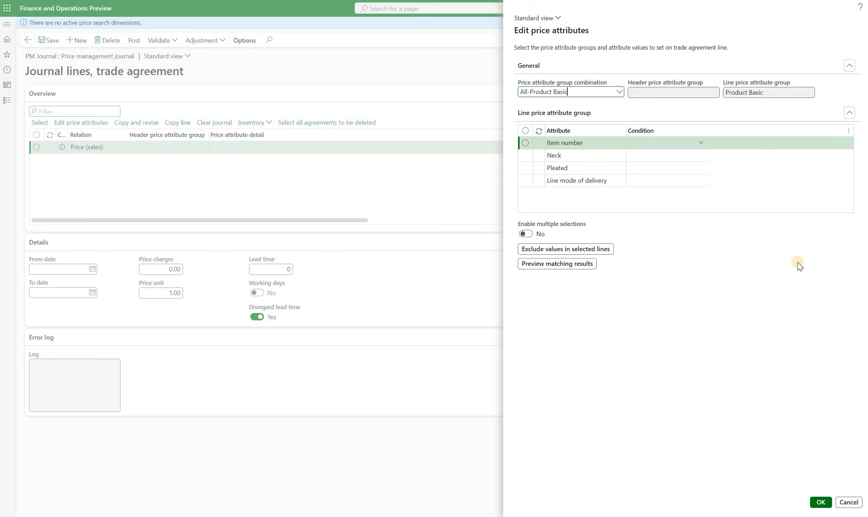
{"action": "left_click", "coordinate": [702, 145]}
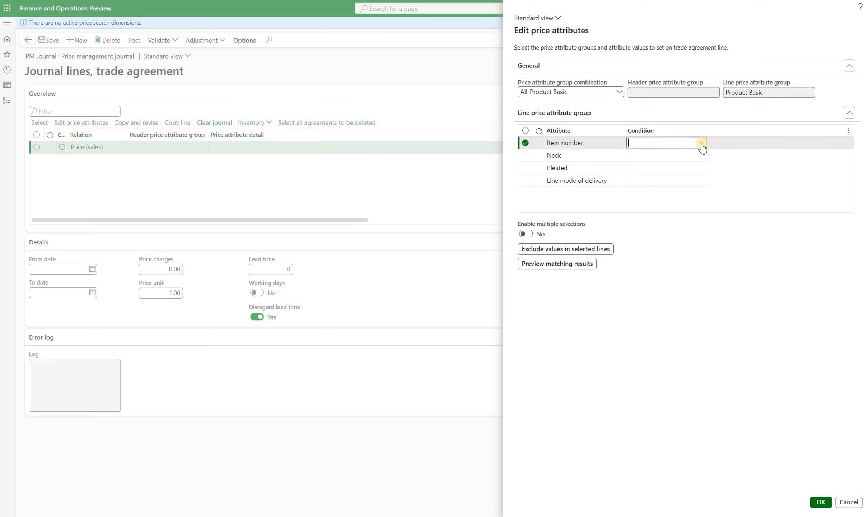
{"action": "type", "text": "pm-ite"}
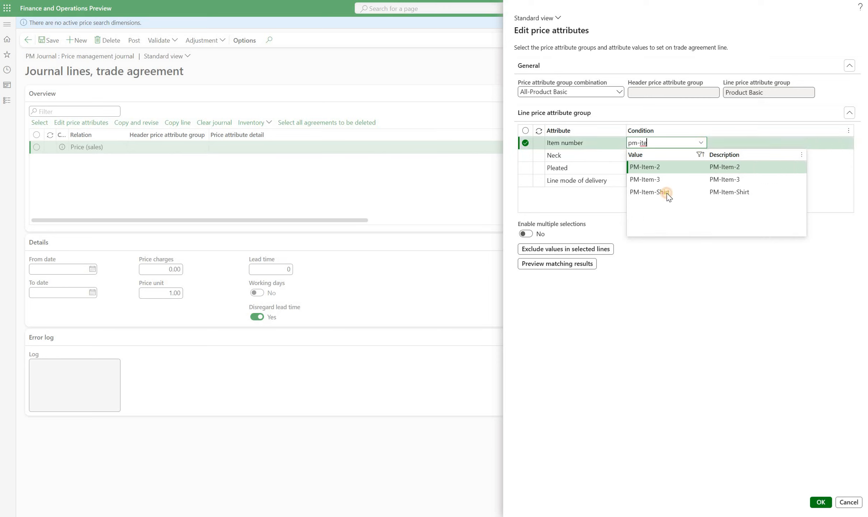
{"action": "left_click", "coordinate": [669, 193]}
{"action": "left_click", "coordinate": [701, 181]}
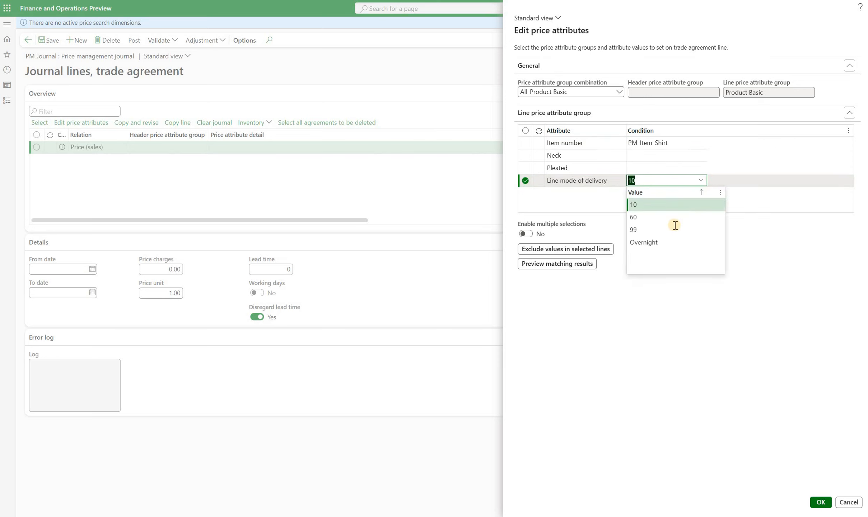
{"action": "left_click", "coordinate": [677, 230]}
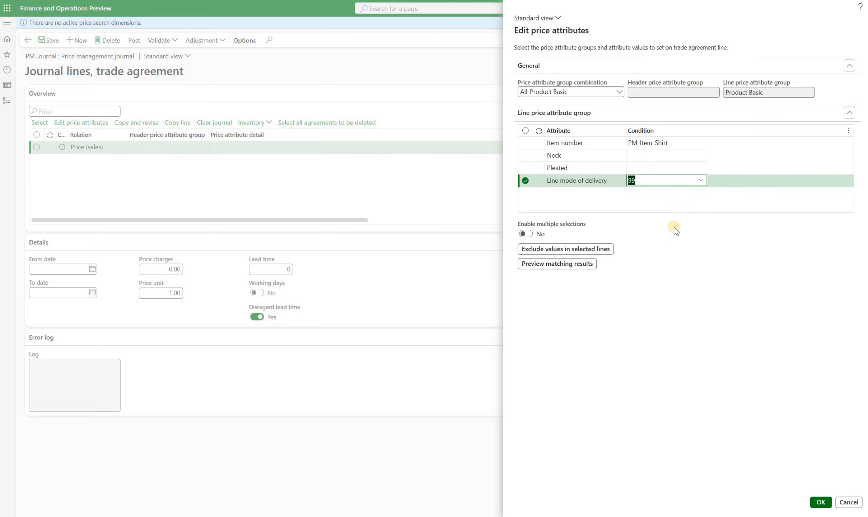
{"action": "left_click", "coordinate": [821, 503]}
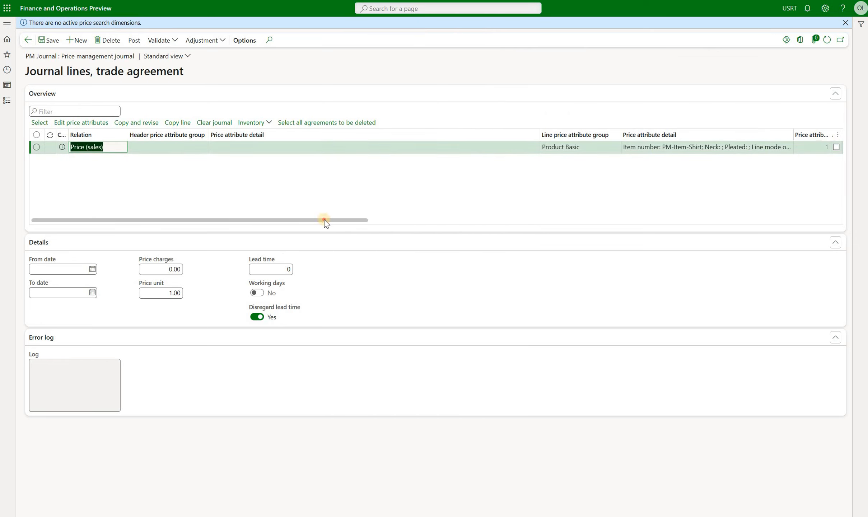
Set the amount in currency of the mode of delivery 99 line to 85.00.
{"action": "left_click_drag", "start_coordinate": [325, 220], "coordinate": [800, 226]}
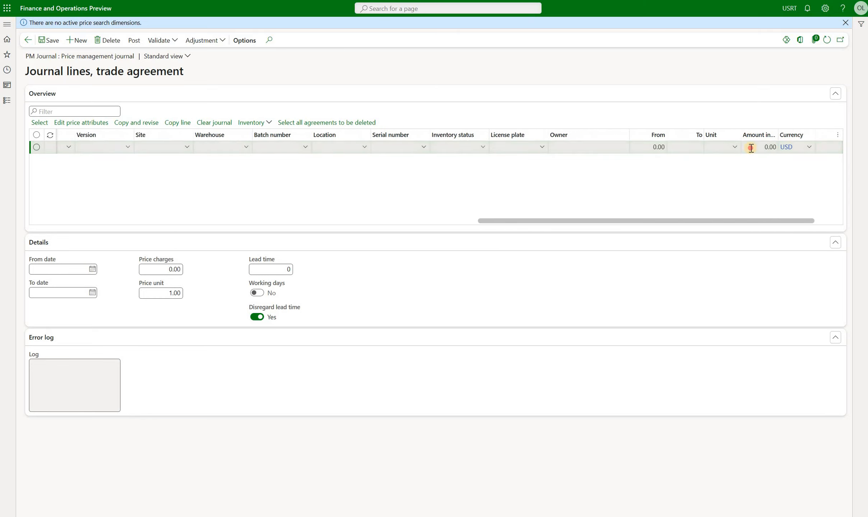
{"action": "left_click", "coordinate": [751, 148]}
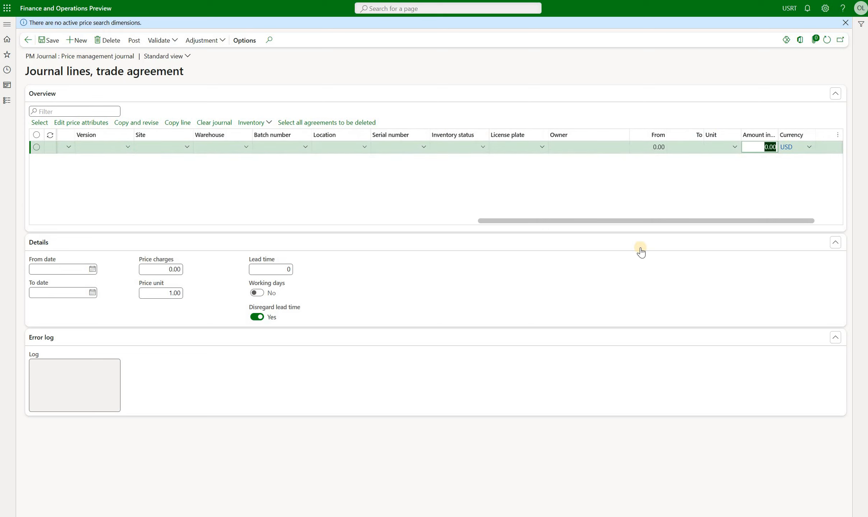
{"action": "type", "text": "85.00"}
Add a second journal line with price attribute conditions Item number PM-Item-Shirt and Line mode of delivery Overnight.
{"action": "left_click", "coordinate": [81, 40]}
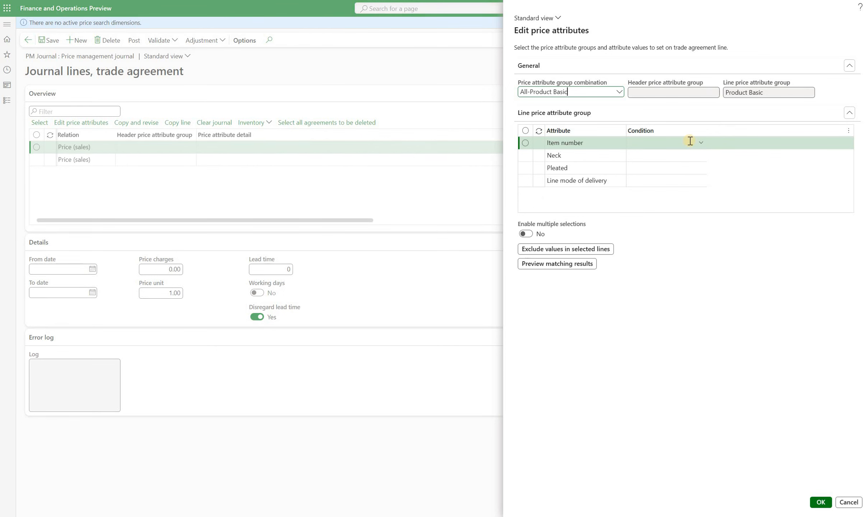
{"action": "left_click", "coordinate": [689, 143]}
{"action": "type", "text": "pm"}
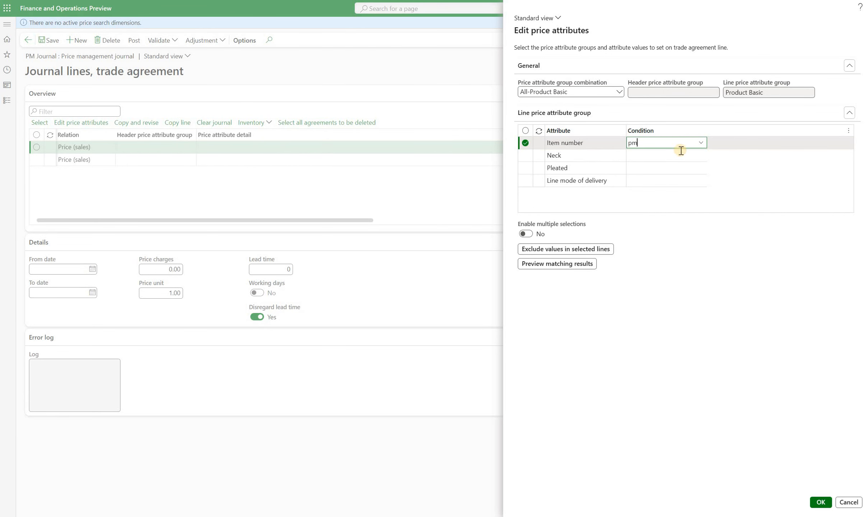
{"action": "left_click", "coordinate": [670, 181]}
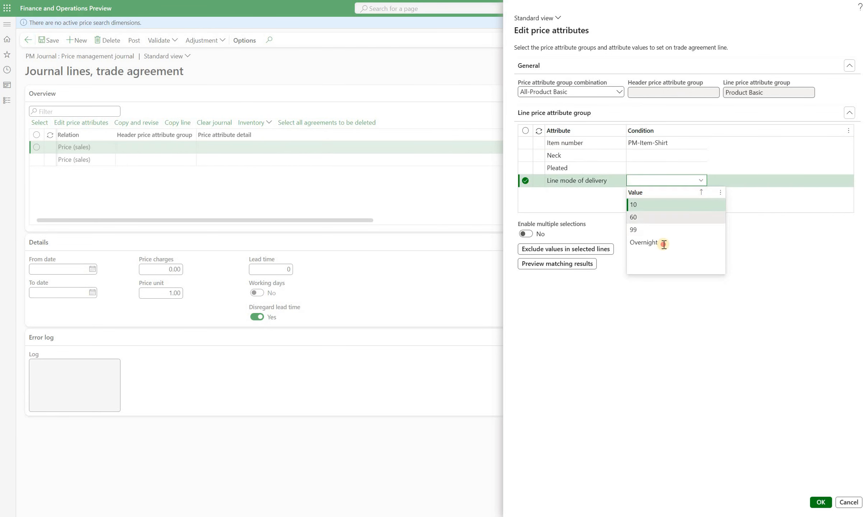
{"action": "left_click", "coordinate": [663, 244]}
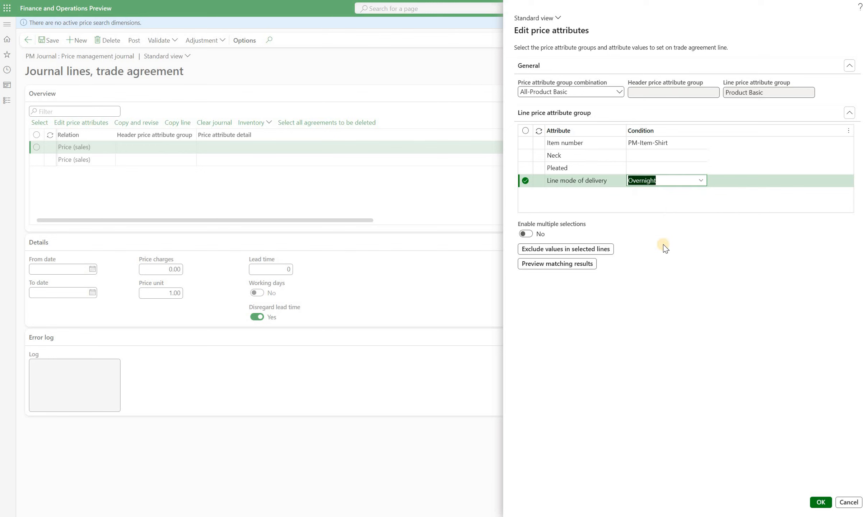
{"action": "left_click", "coordinate": [823, 504]}
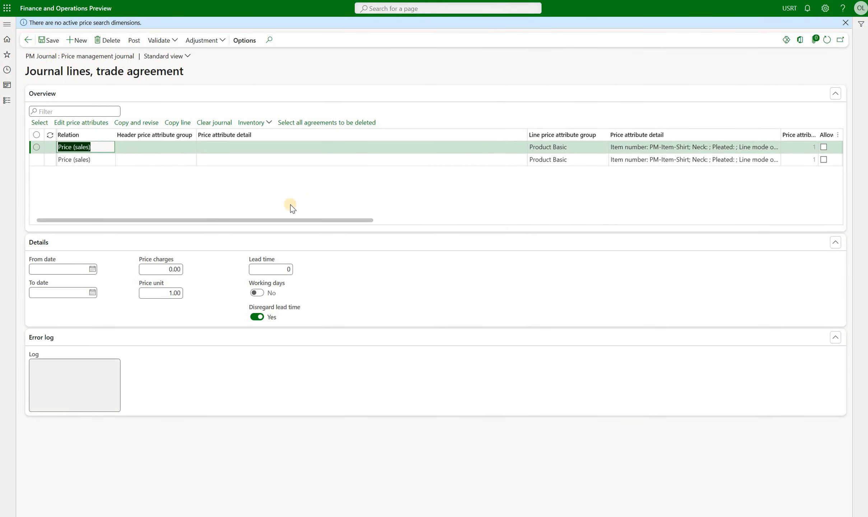
Widen the line price attribute detail column, set the Overnight line's amount in currency to 90, and post the journal.
{"action": "left_click_drag", "start_coordinate": [287, 218], "coordinate": [492, 232]}
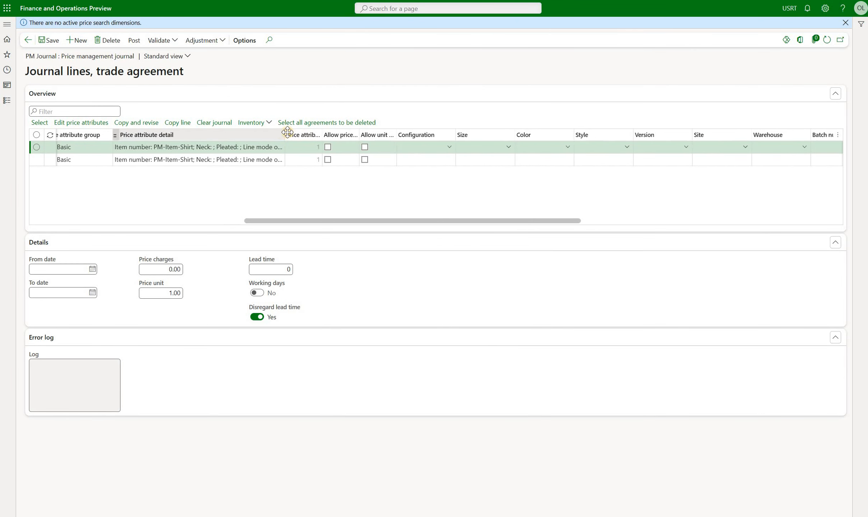
{"action": "left_click_drag", "start_coordinate": [282, 135], "coordinate": [437, 144]}
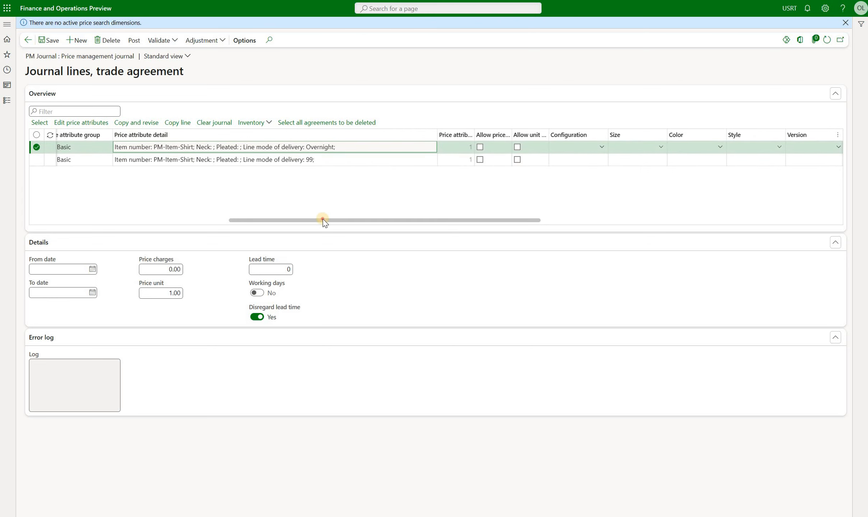
{"action": "left_click_drag", "start_coordinate": [478, 244], "coordinate": [634, 241]}
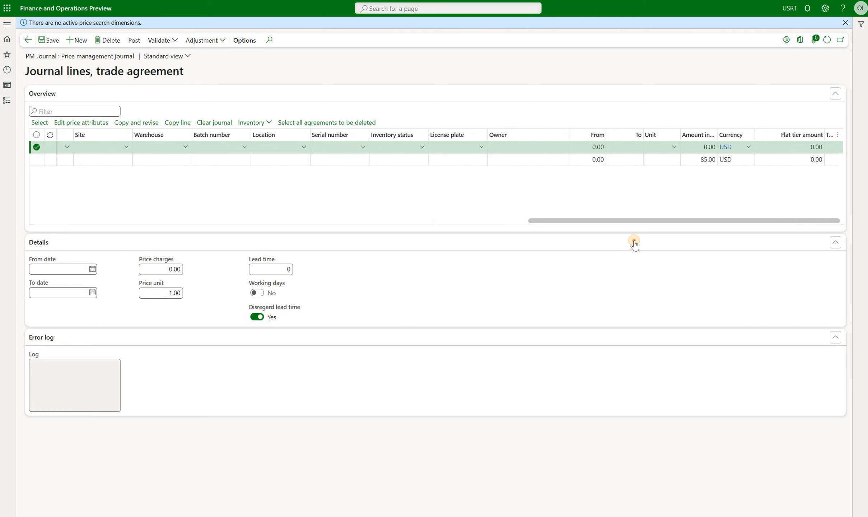
{"action": "left_click", "coordinate": [703, 154]}
{"action": "type", "text": "90"}
{"action": "key", "text": "Tab"}
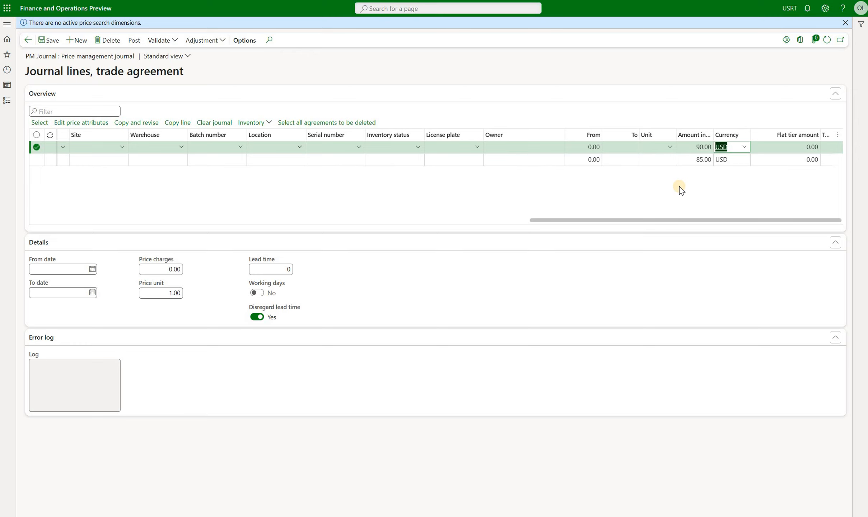
{"action": "left_click", "coordinate": [134, 41]}
{"action": "left_click", "coordinate": [821, 502]}
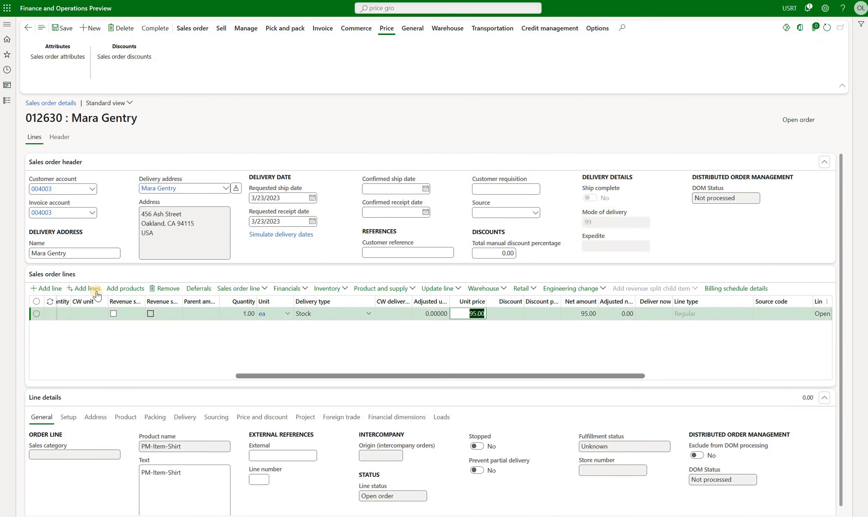
Delete the existing PM-Item-Shirt line from the sales order.
{"action": "left_click", "coordinate": [151, 289]}
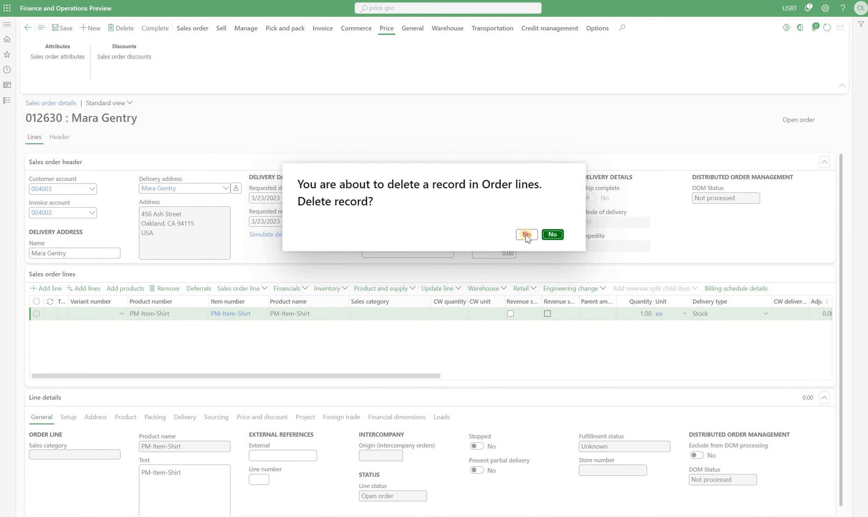
{"action": "key", "text": "Escape"}
Set the mode of delivery in the PM-Item-Shirt sales order line's delivery details to Overnight.
{"action": "left_click", "coordinate": [185, 416]}
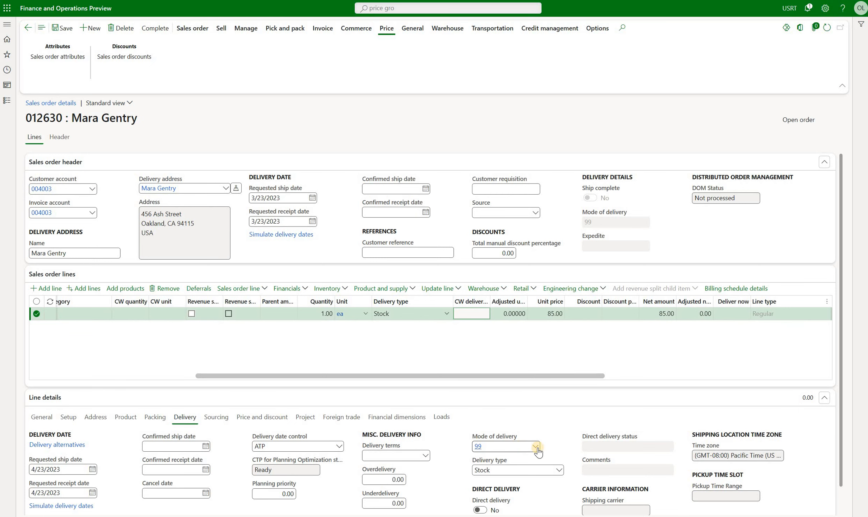
{"action": "left_click", "coordinate": [536, 449]}
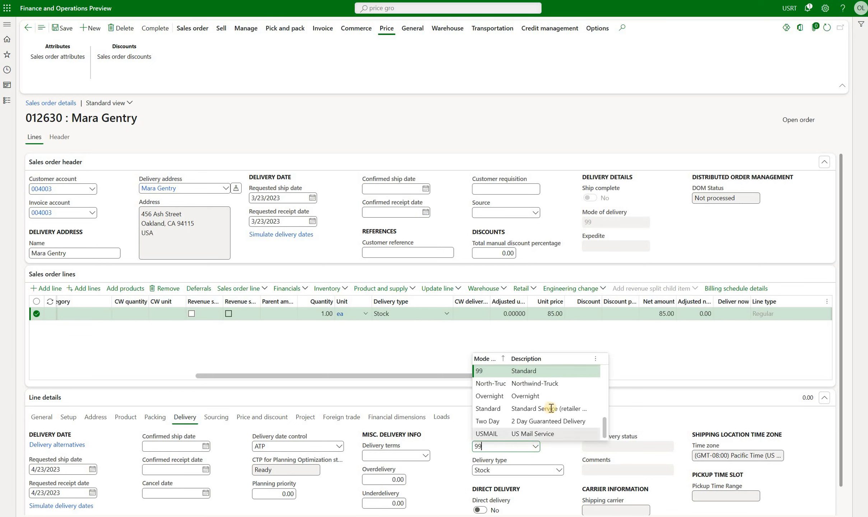
{"action": "left_click", "coordinate": [526, 395]}
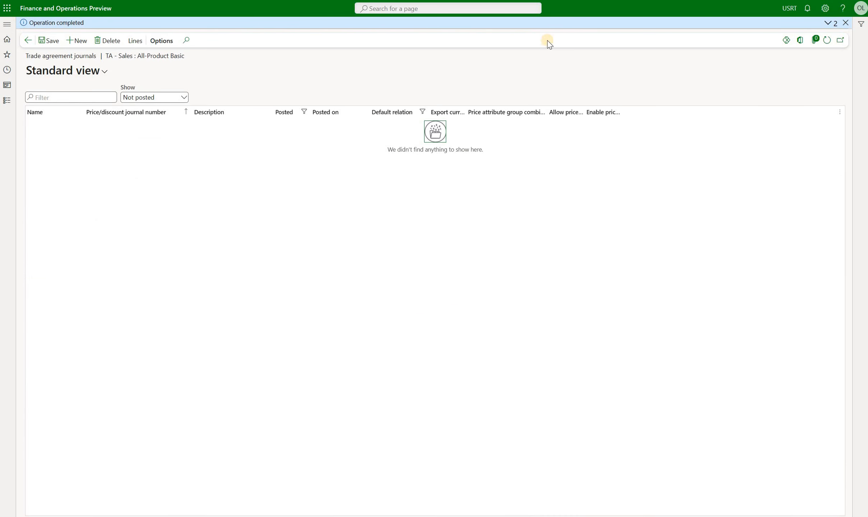
Examine the Neck product attribute value of the released products PM-Item-2 and PM-Item-3.
{"action": "left_click", "coordinate": [26, 38]}
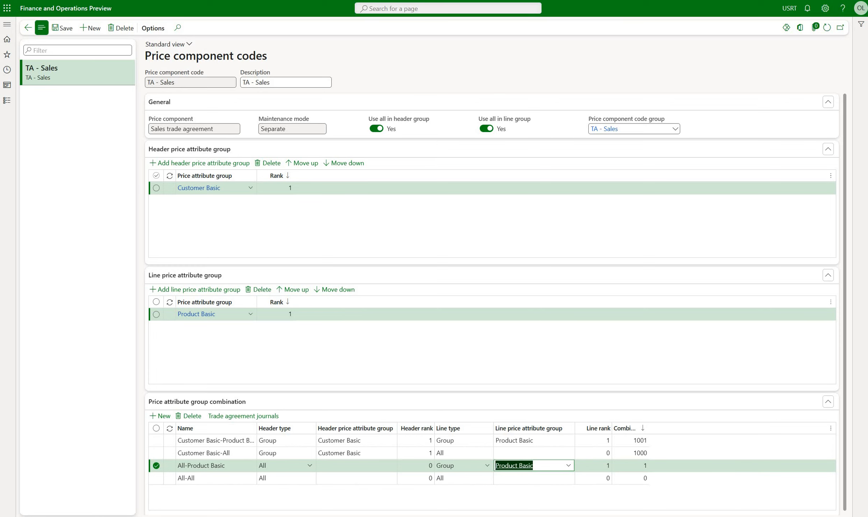
{"action": "left_click", "coordinate": [7, 24]}
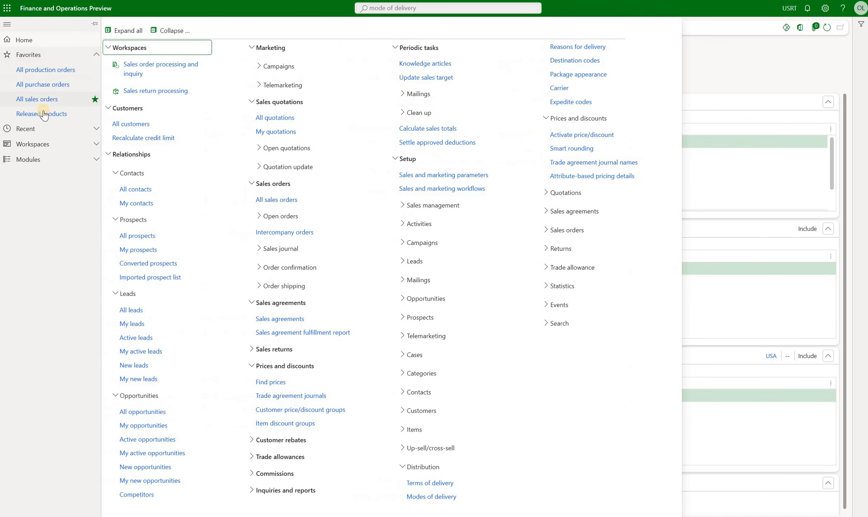
{"action": "left_click", "coordinate": [41, 114]}
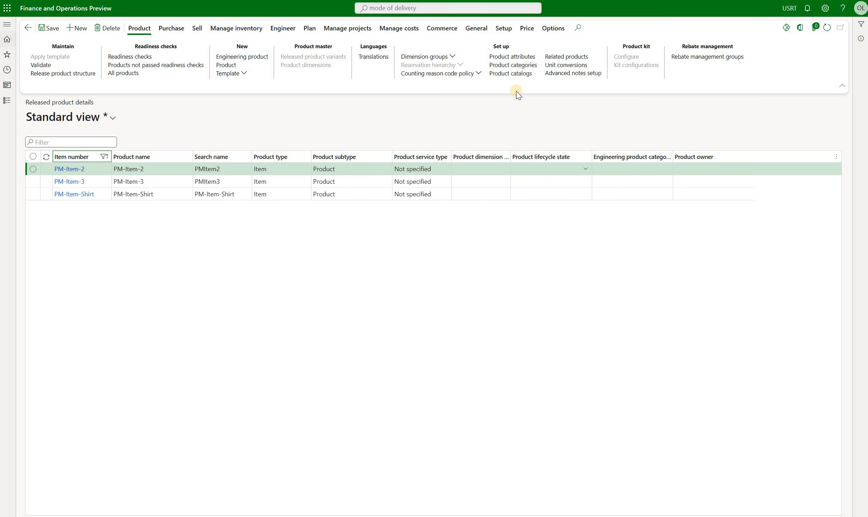
{"action": "left_click", "coordinate": [531, 57]}
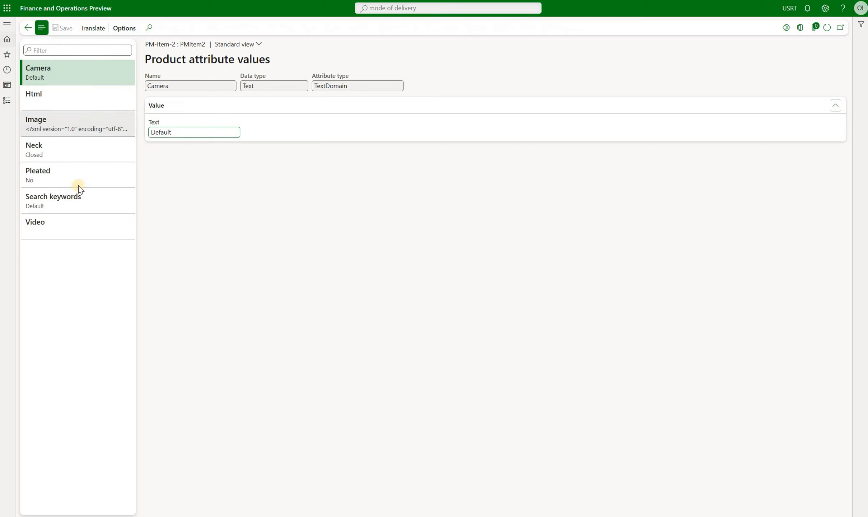
{"action": "left_click", "coordinate": [86, 150]}
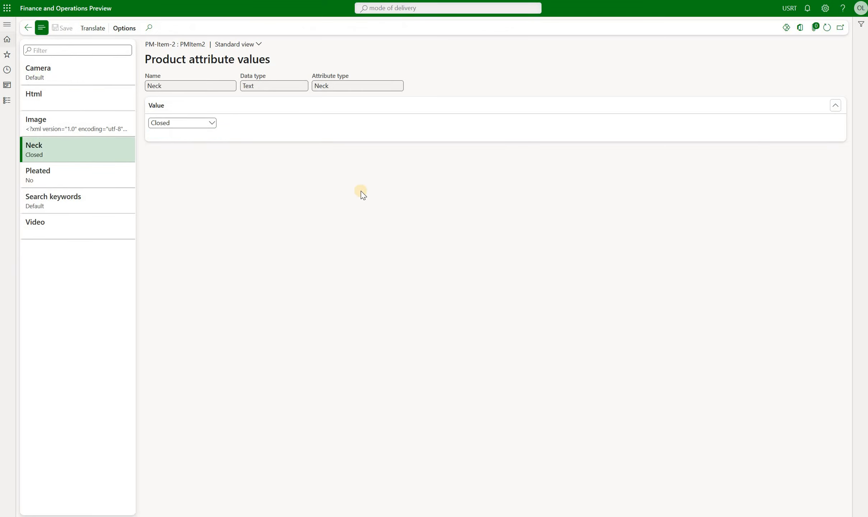
{"action": "left_click", "coordinate": [28, 28]}
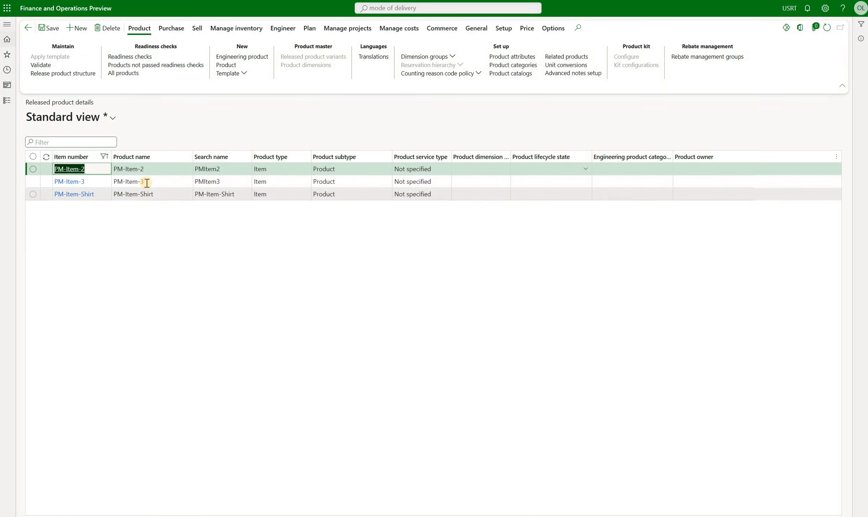
{"action": "left_click", "coordinate": [147, 181]}
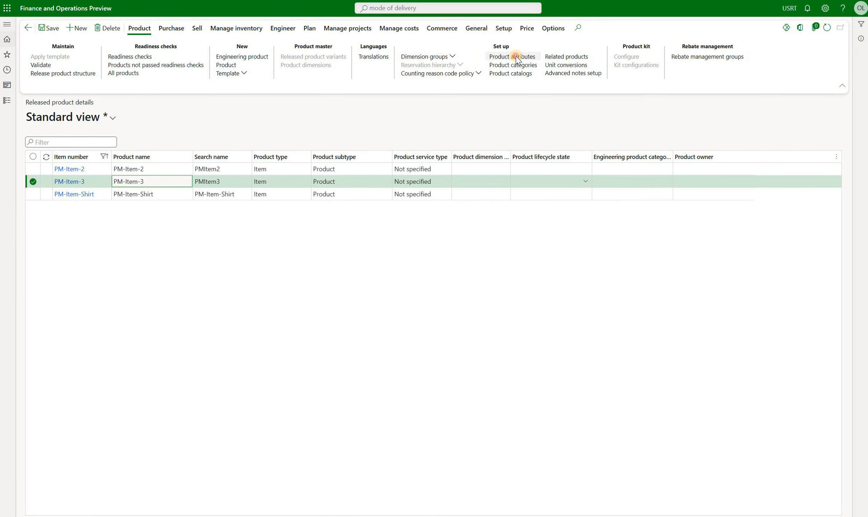
{"action": "left_click", "coordinate": [504, 58]}
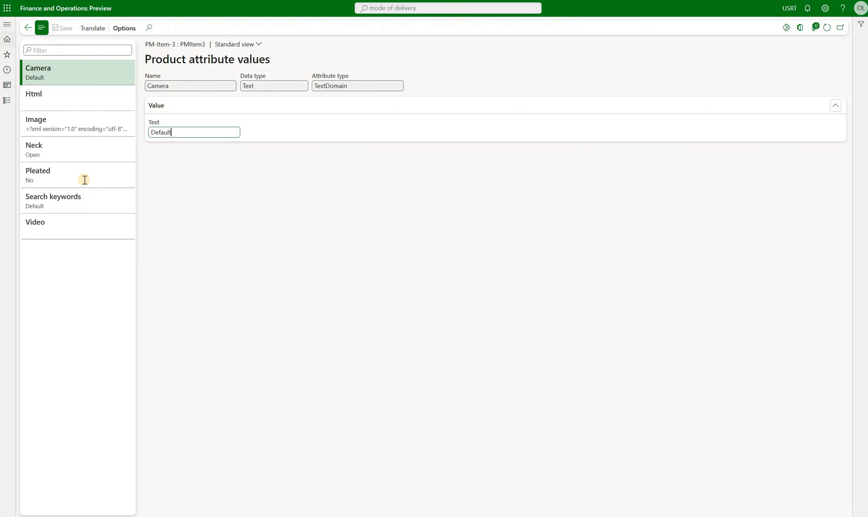
{"action": "left_click", "coordinate": [90, 153]}
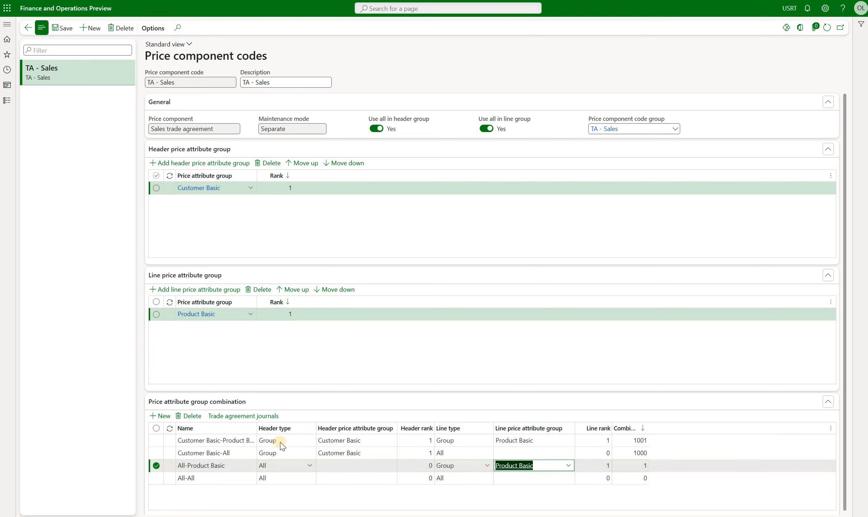
Create another PM Journal trade agreement journal for the All-Product Basic combination of TA - Sales and open its lines.
{"action": "left_click", "coordinate": [264, 417]}
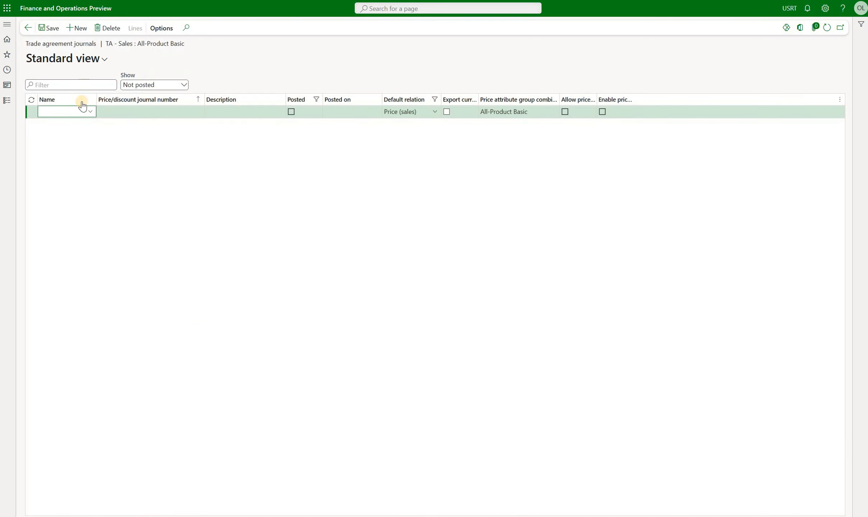
{"action": "left_click", "coordinate": [89, 111]}
{"action": "left_click", "coordinate": [85, 148]}
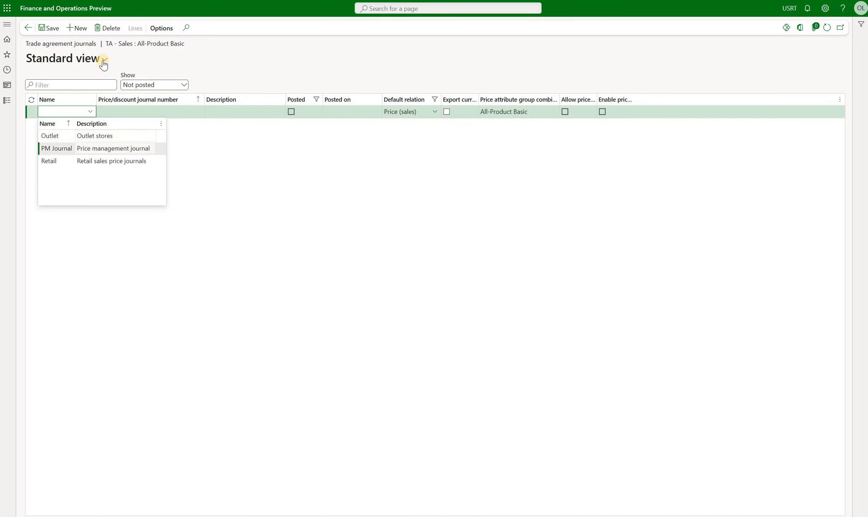
{"action": "left_click", "coordinate": [136, 28]}
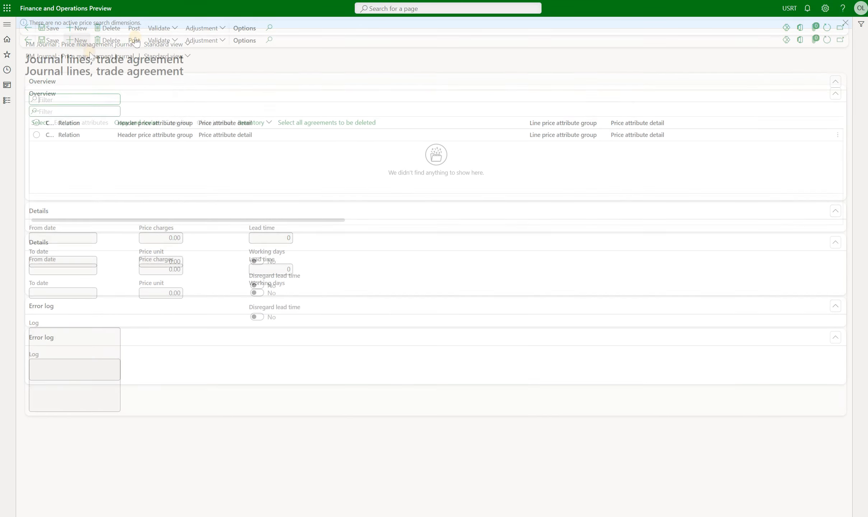
Add a sales price journal line with the Neck attribute condition Closed and an amount of 200 USD.
{"action": "left_click", "coordinate": [556, 156]}
{"action": "left_click", "coordinate": [665, 156]}
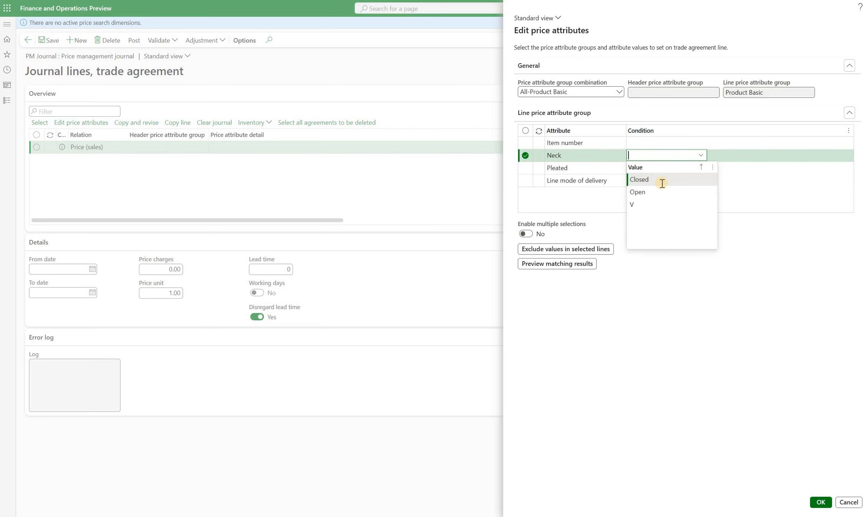
{"action": "left_click", "coordinate": [662, 181]}
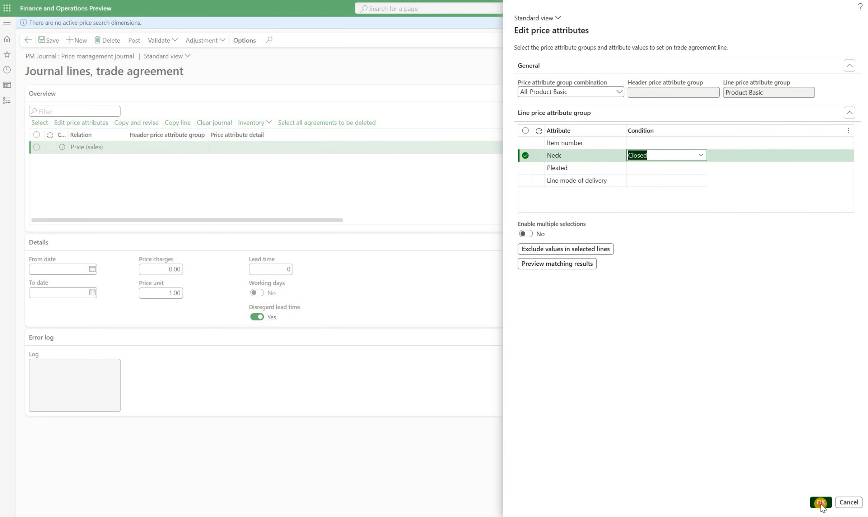
{"action": "left_click_drag", "start_coordinate": [316, 220], "coordinate": [800, 221]}
{"action": "left_click", "coordinate": [734, 146]}
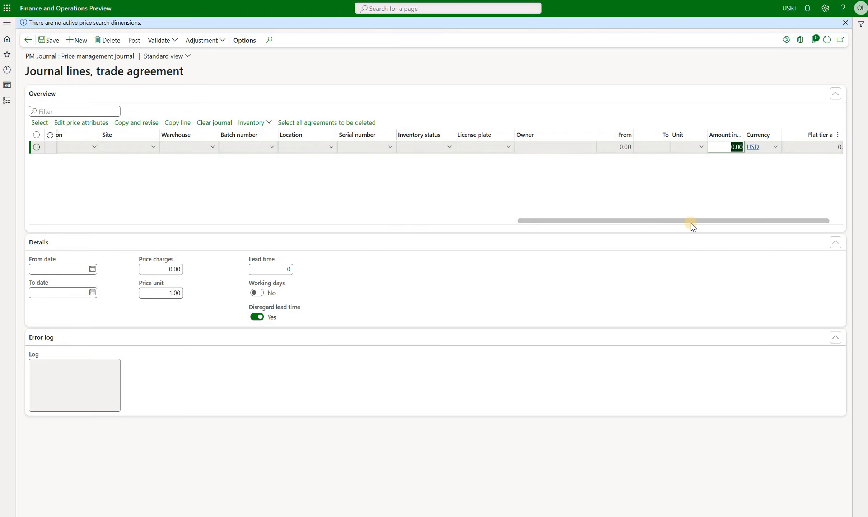
{"action": "type", "text": "200"}
{"action": "key", "text": "Tab"}
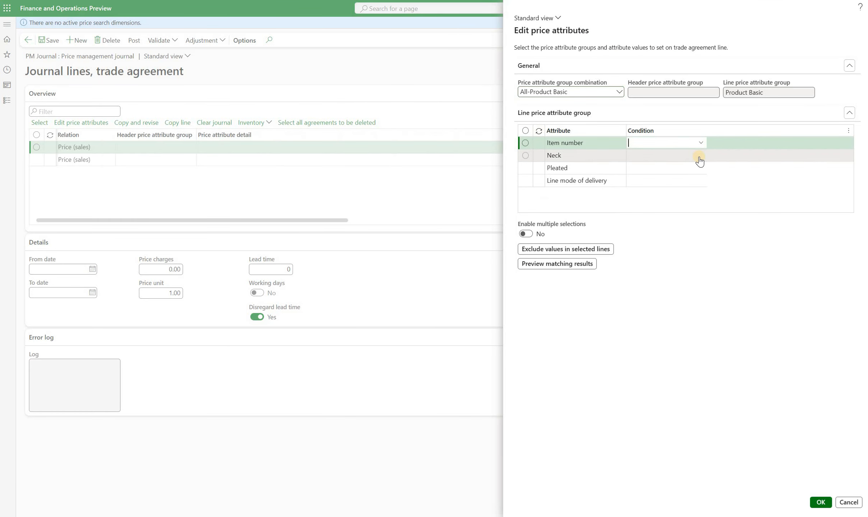
Complete a second sales price line for another Neck value at 210 USD and post the trade agreement journal.
{"action": "left_click", "coordinate": [697, 158]}
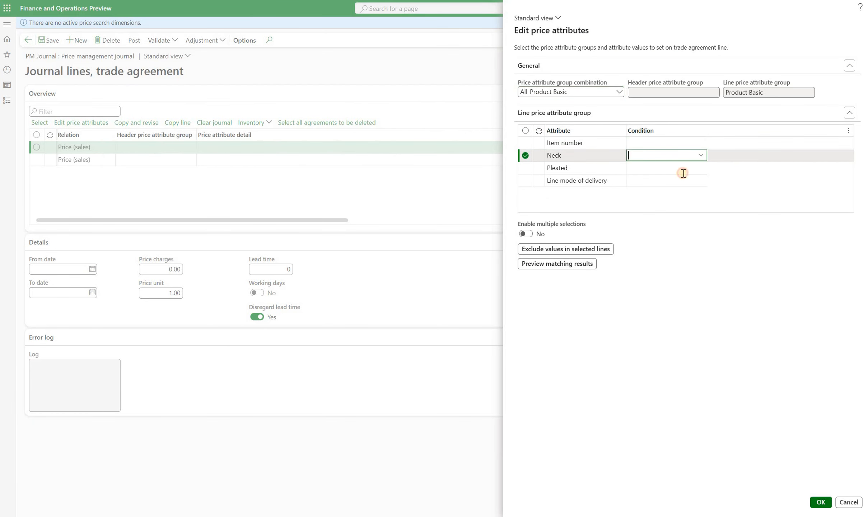
{"action": "left_click", "coordinate": [645, 212]}
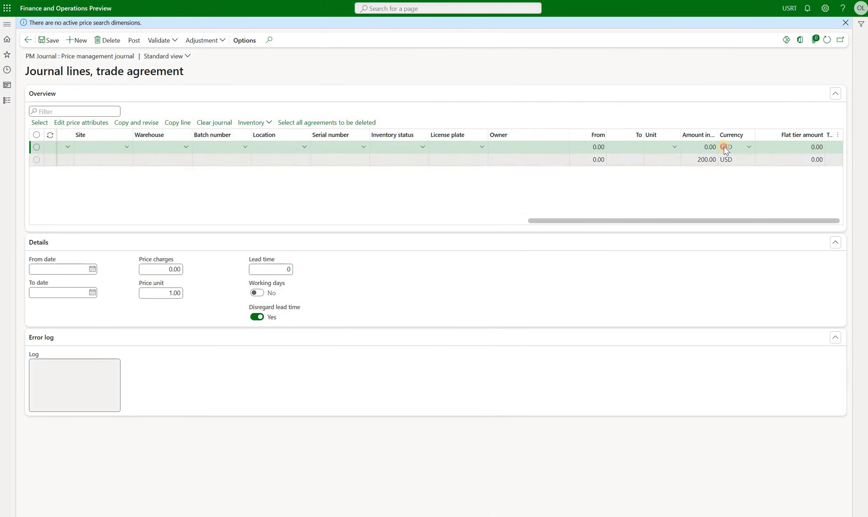
{"action": "key", "text": "shift+Tab"}
{"action": "type", "text": "210"}
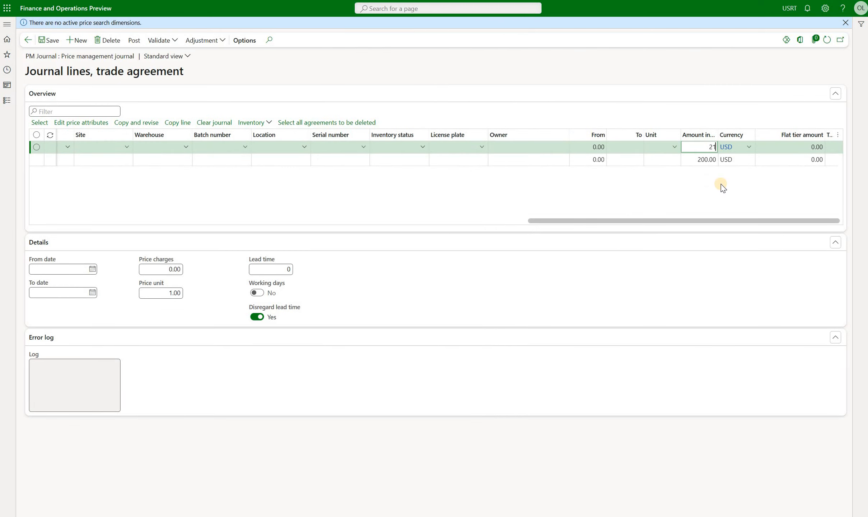
{"action": "key", "text": "Tab"}
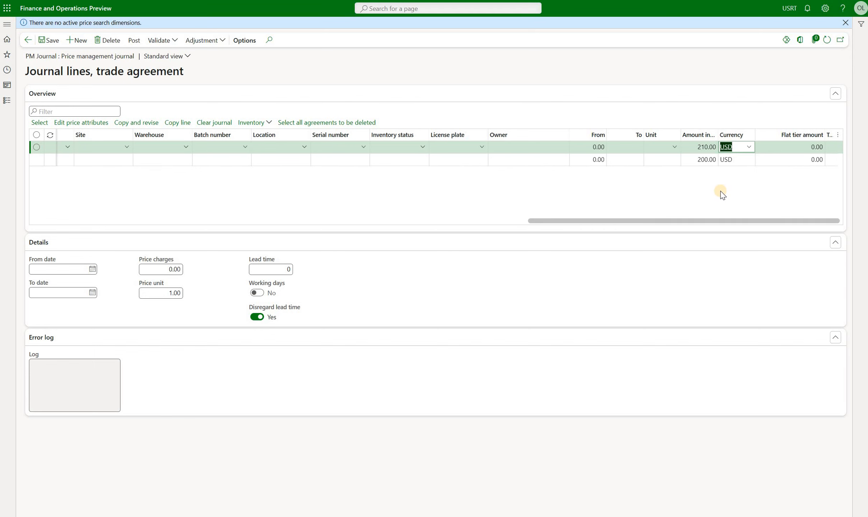
{"action": "left_click", "coordinate": [134, 40]}
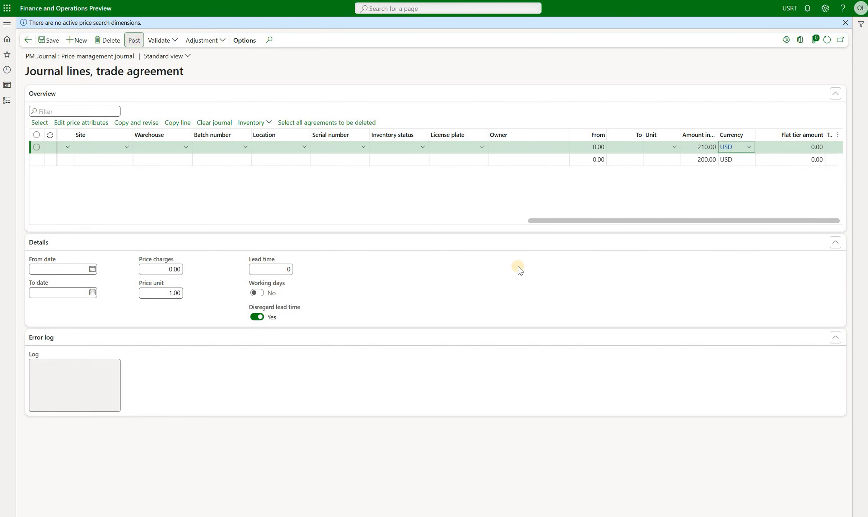
{"action": "left_click", "coordinate": [814, 501]}
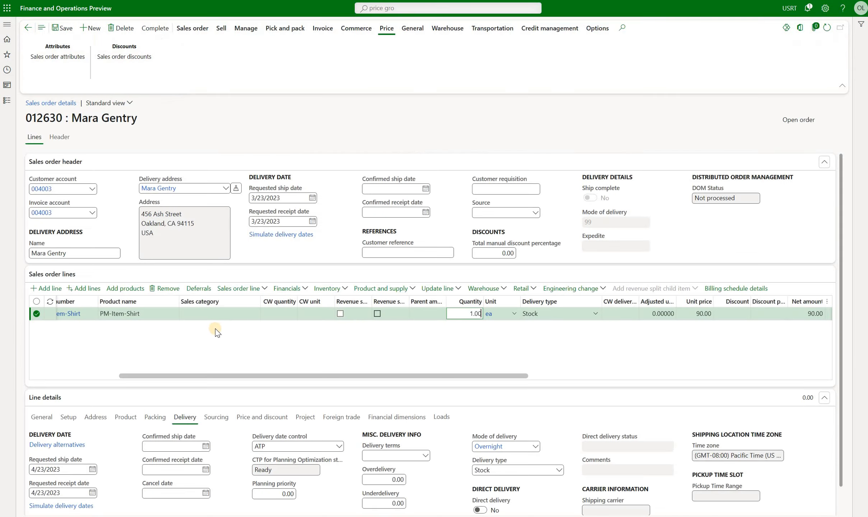
Add PM-Item-2 as a new sales order line below PM-Item-Shirt and check its unit price.
{"action": "left_click", "coordinate": [245, 316]}
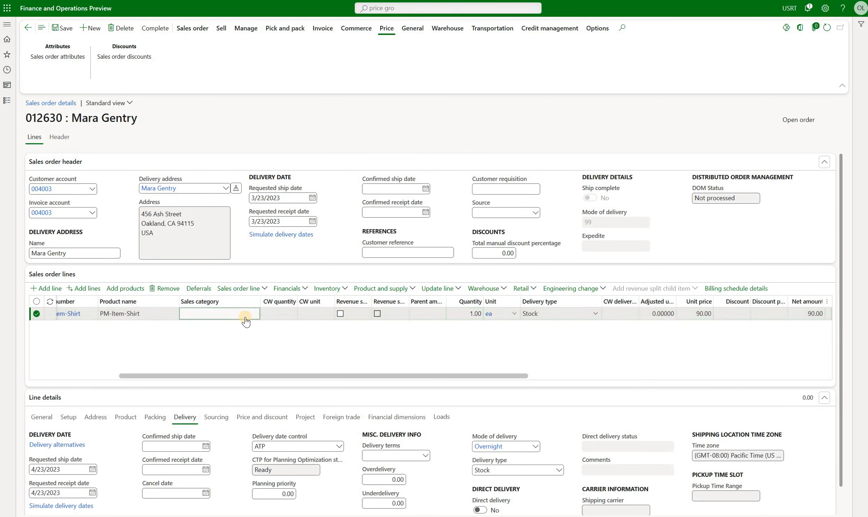
{"action": "key", "text": "Down"}
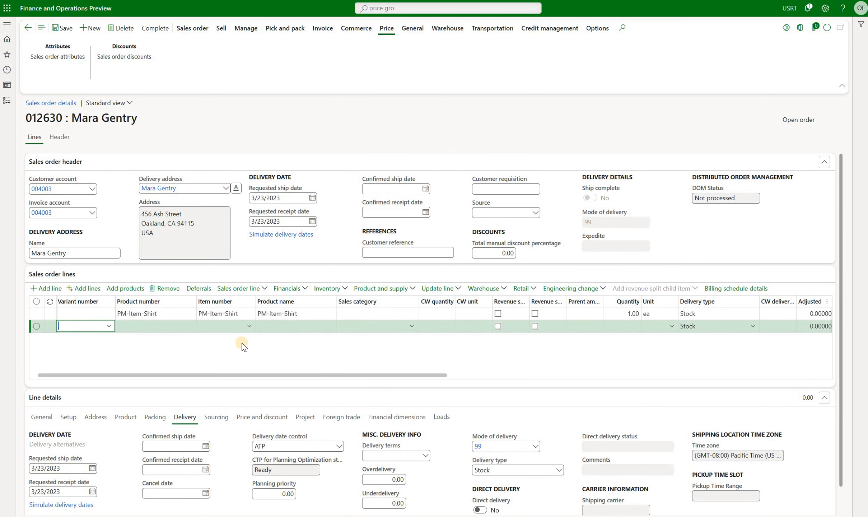
{"action": "key", "text": "Tab"}
{"action": "key", "text": "Tab"}
{"action": "type", "text": "pm"}
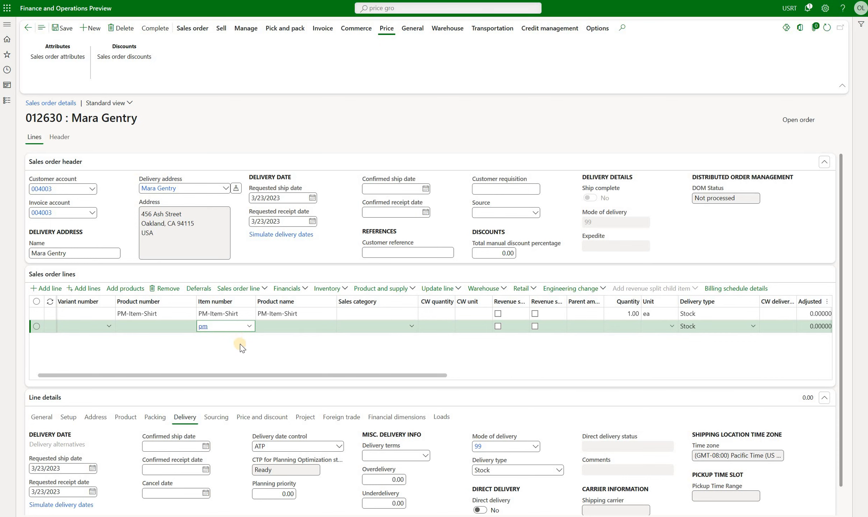
{"action": "left_click", "coordinate": [241, 356]}
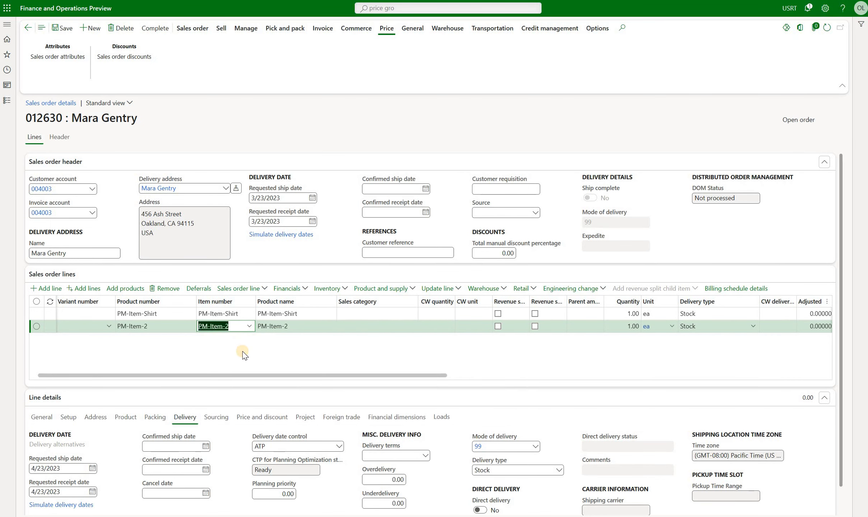
{"action": "scroll", "coordinate": [593, 377], "scroll_direction": "right", "scroll_amount": 5}
{"action": "left_click", "coordinate": [633, 325]}
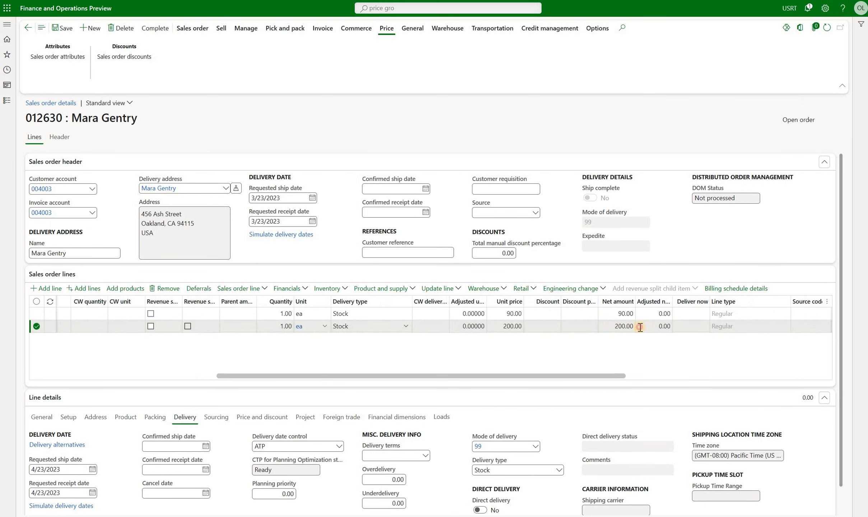
Add PM-Item-3 as another sales order line and check its unit price.
{"action": "left_click", "coordinate": [46, 289]}
{"action": "type", "text": "pm"}
{"action": "left_click", "coordinate": [240, 381]}
{"action": "left_click_drag", "start_coordinate": [403, 376], "coordinate": [572, 376]}
{"action": "left_click", "coordinate": [547, 339]}
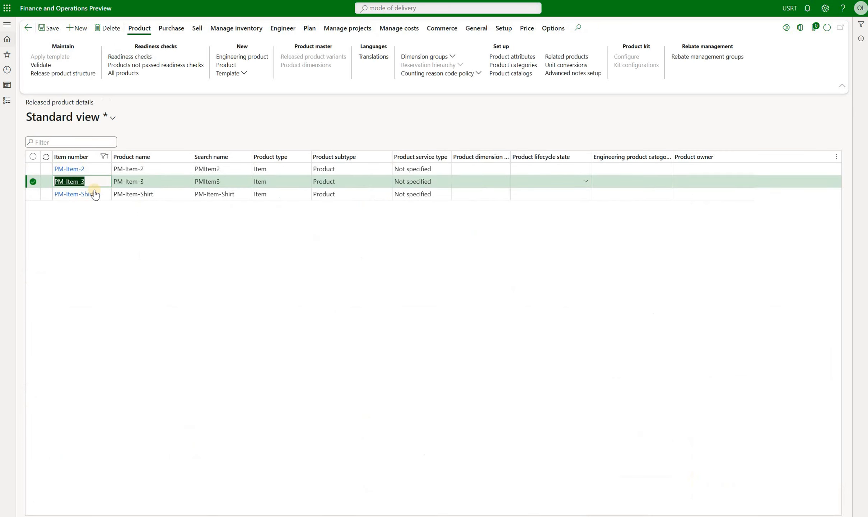
Examine the Neck and Pleated product attribute values of the released product PM-Item-Shirt.
{"action": "left_click", "coordinate": [146, 197]}
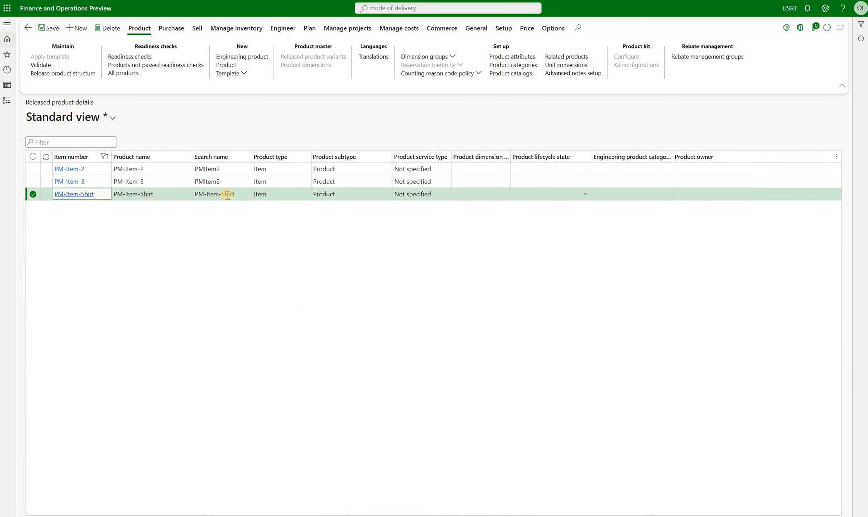
{"action": "left_click", "coordinate": [507, 58]}
{"action": "left_click", "coordinate": [82, 152]}
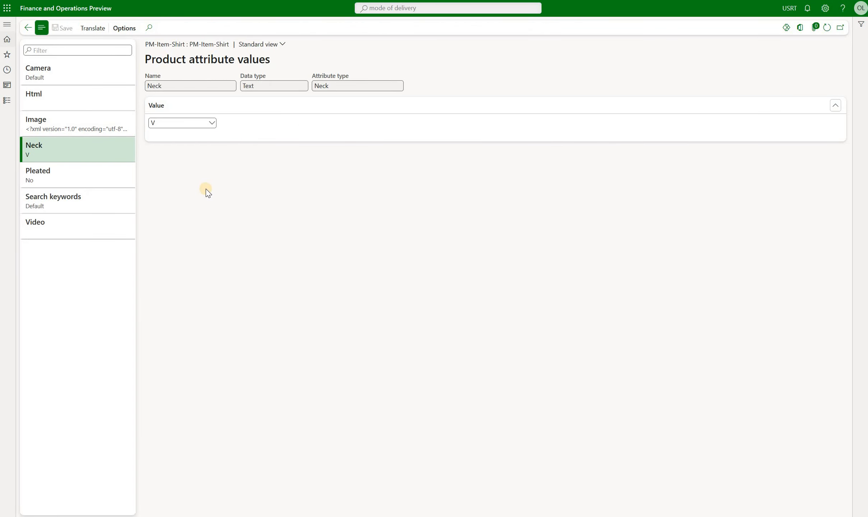
{"action": "left_click", "coordinate": [53, 182]}
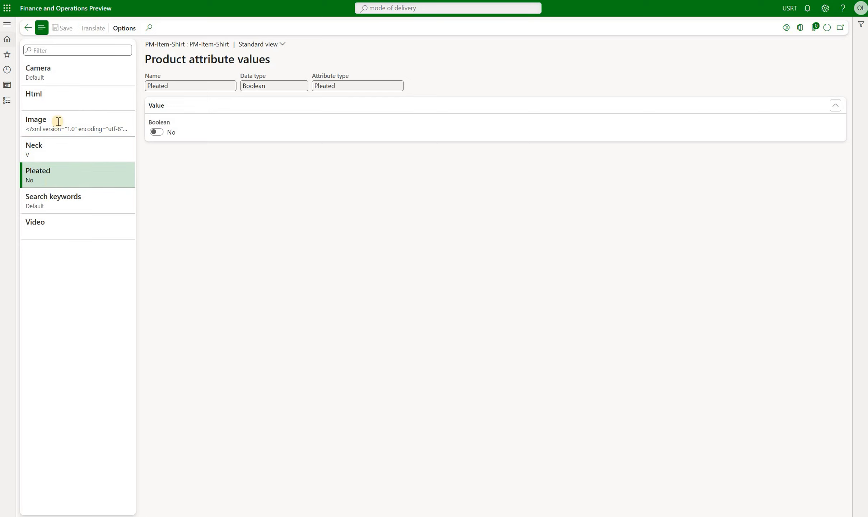
{"action": "left_click", "coordinate": [156, 132]}
{"action": "key", "text": "Escape"}
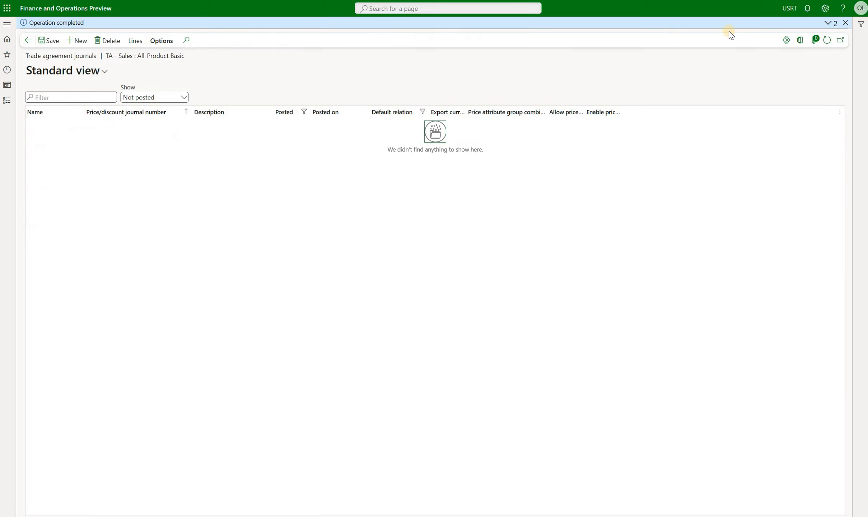
Create a new PM Journal trade agreement journal under the TA - Sales All-Product Basic combination and open its lines.
{"action": "left_click", "coordinate": [27, 40]}
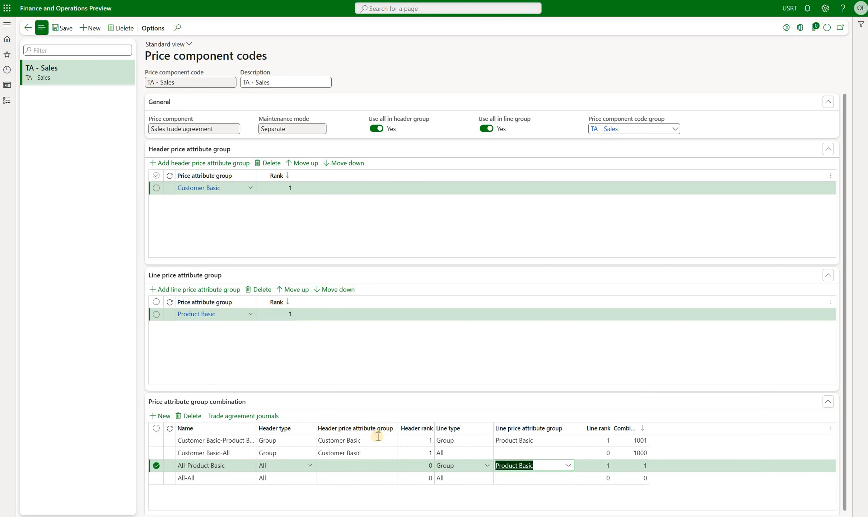
{"action": "left_click", "coordinate": [246, 417]}
{"action": "left_click", "coordinate": [90, 112]}
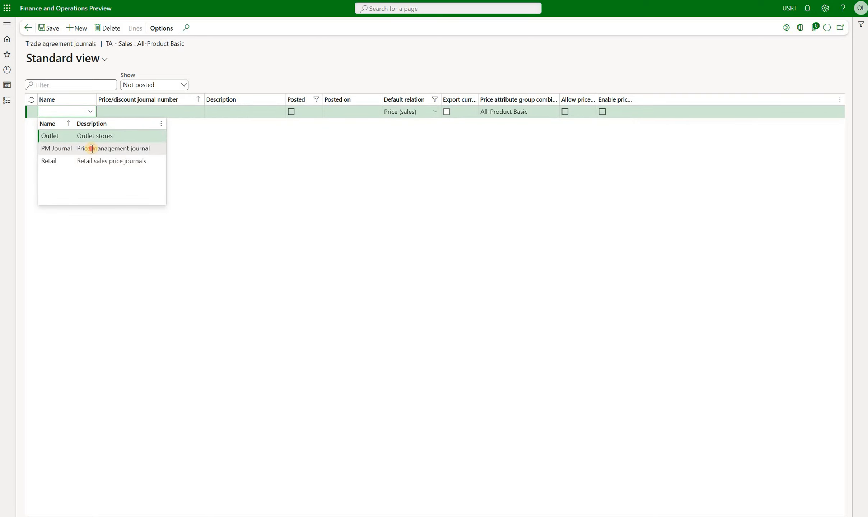
{"action": "left_click", "coordinate": [92, 148]}
{"action": "left_click", "coordinate": [135, 28]}
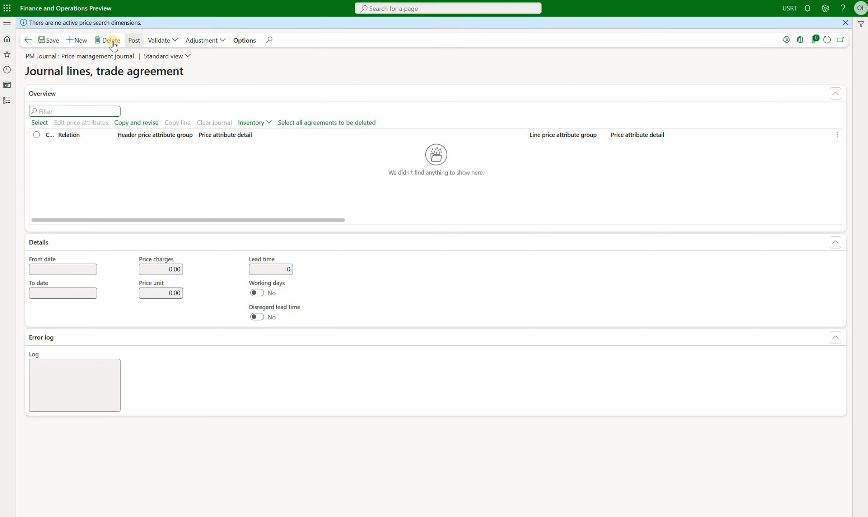
Add a sales price journal line and set its Item number attribute condition to PM-Item-Shirt.
{"action": "left_click", "coordinate": [79, 40]}
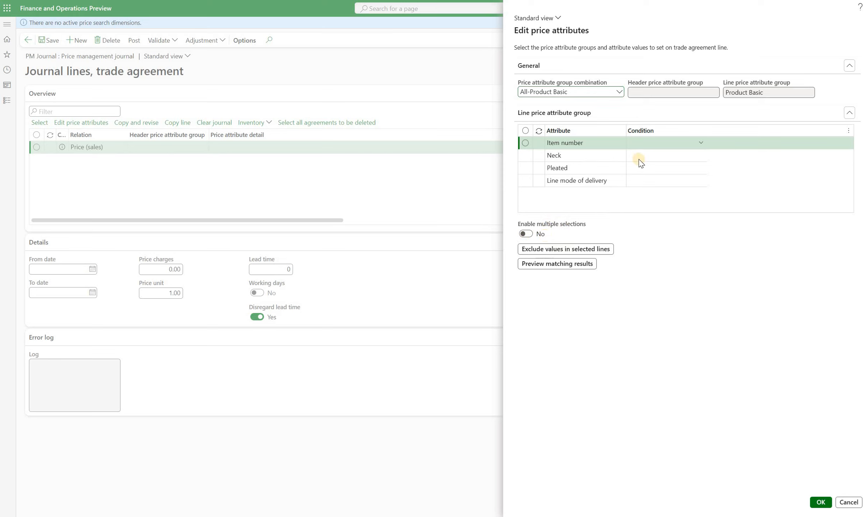
{"action": "left_click", "coordinate": [658, 142]}
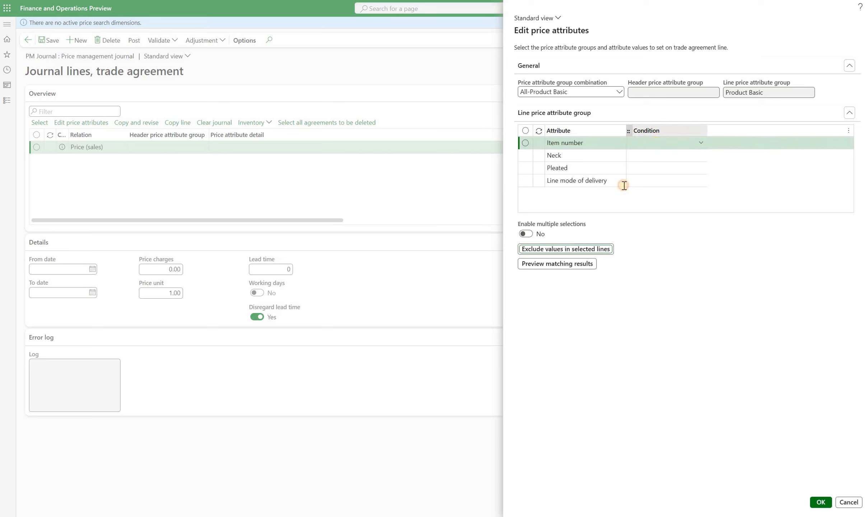
{"action": "left_click", "coordinate": [587, 249]}
{"action": "left_click", "coordinate": [646, 143]}
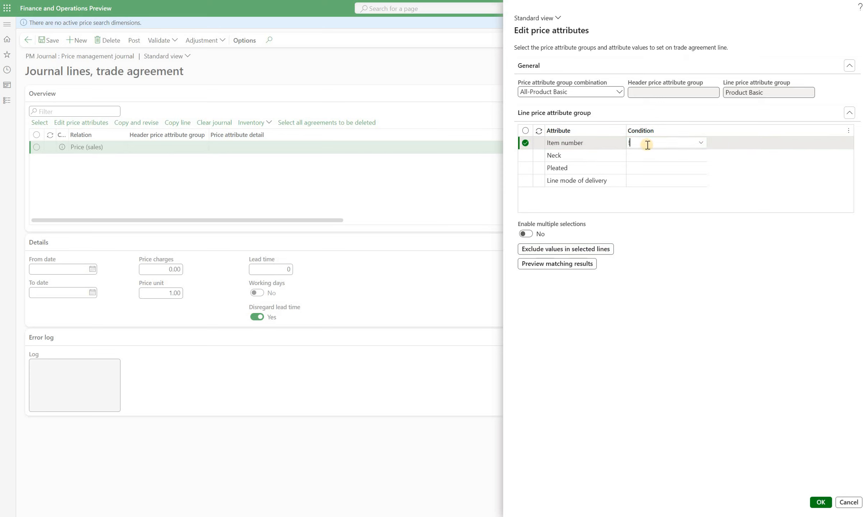
{"action": "key", "text": "BackSpace"}
{"action": "left_click", "coordinate": [601, 298]}
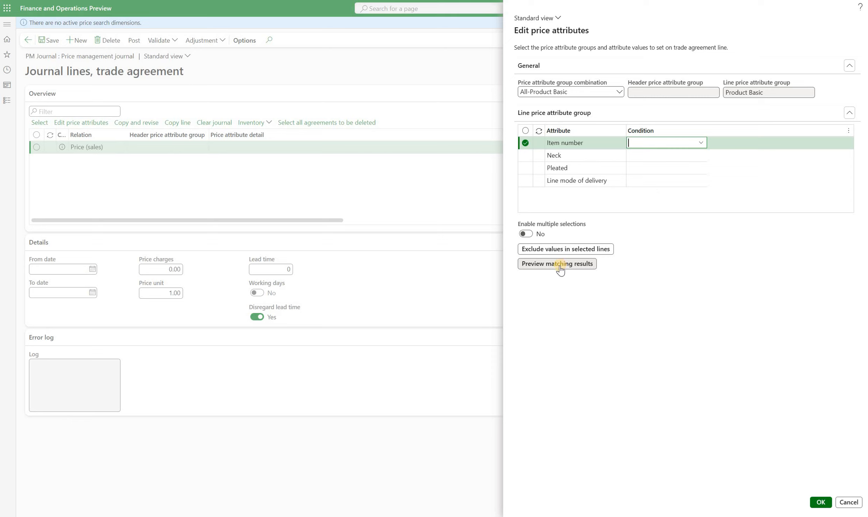
{"action": "left_click", "coordinate": [703, 143]}
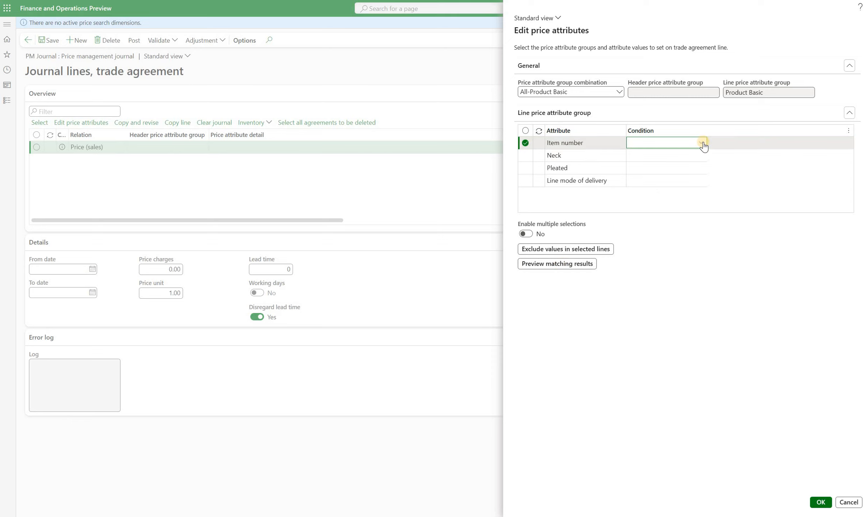
{"action": "type", "text": "pm"}
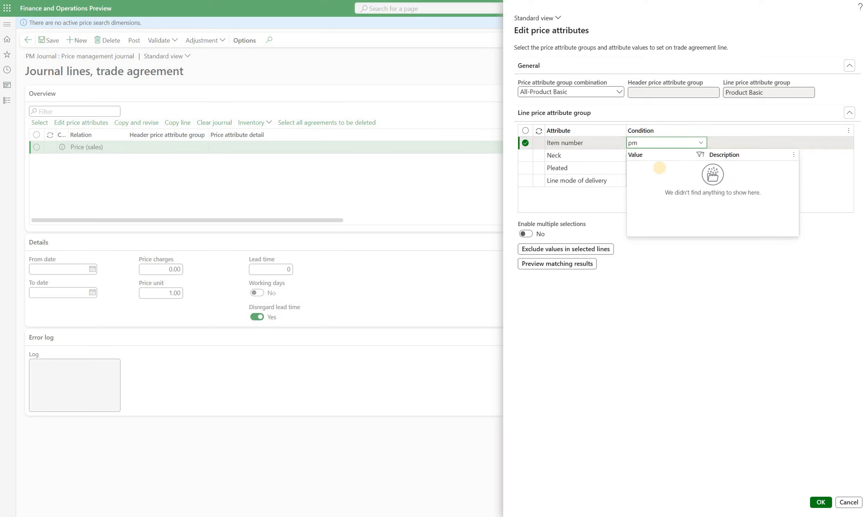
{"action": "left_click", "coordinate": [664, 166]}
Set the PM-Item-Shirt line's Neck condition to V, preview the matching products and accept the price attributes.
{"action": "left_click", "coordinate": [690, 157]}
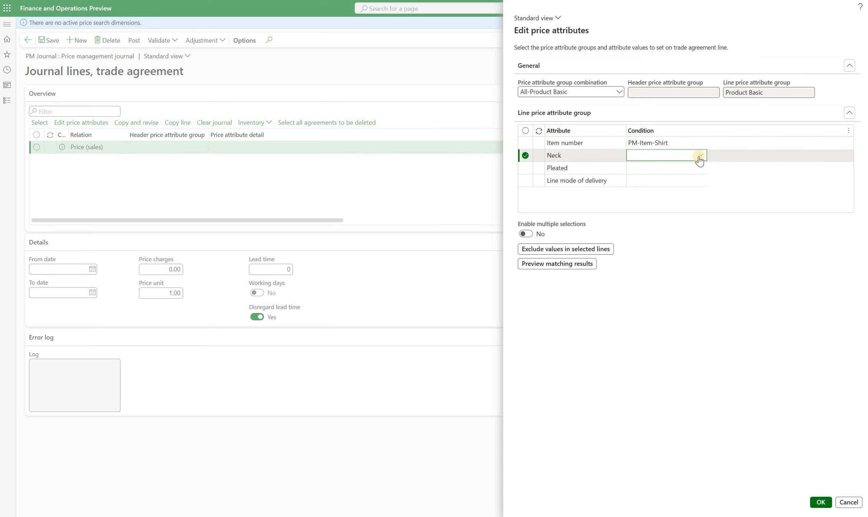
{"action": "left_click", "coordinate": [701, 156]}
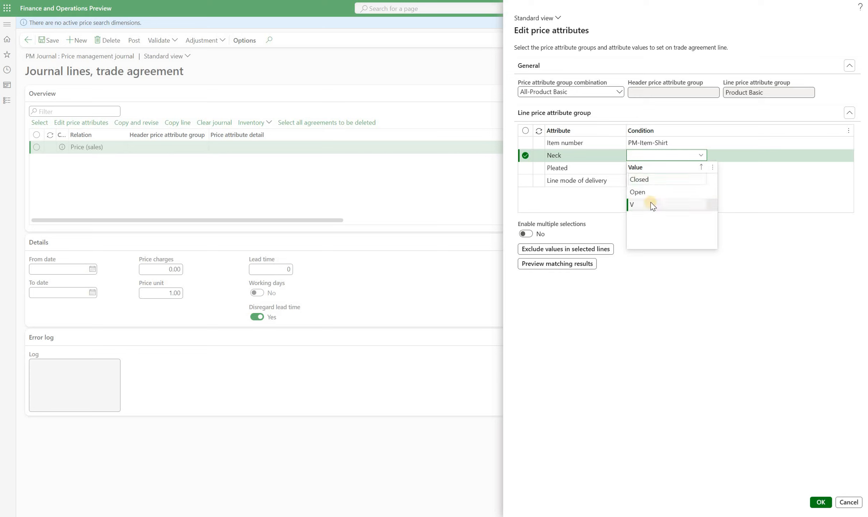
{"action": "left_click", "coordinate": [651, 203]}
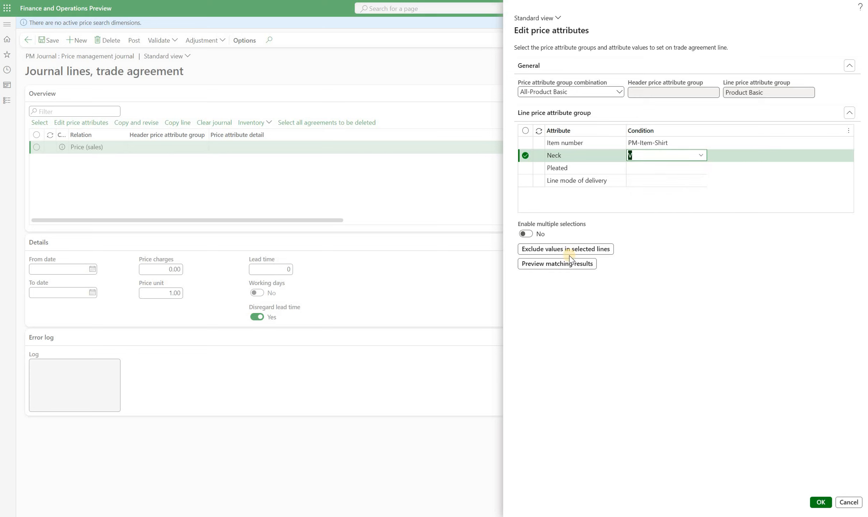
{"action": "left_click", "coordinate": [571, 268]}
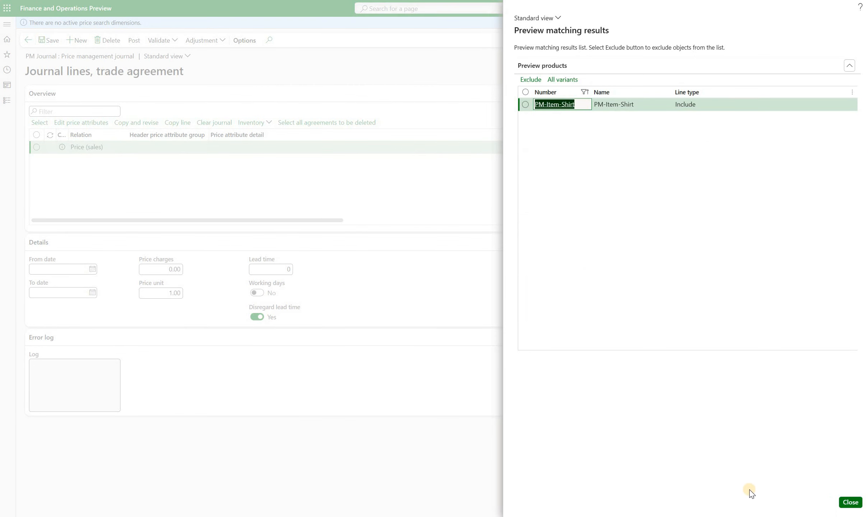
{"action": "left_click", "coordinate": [851, 502]}
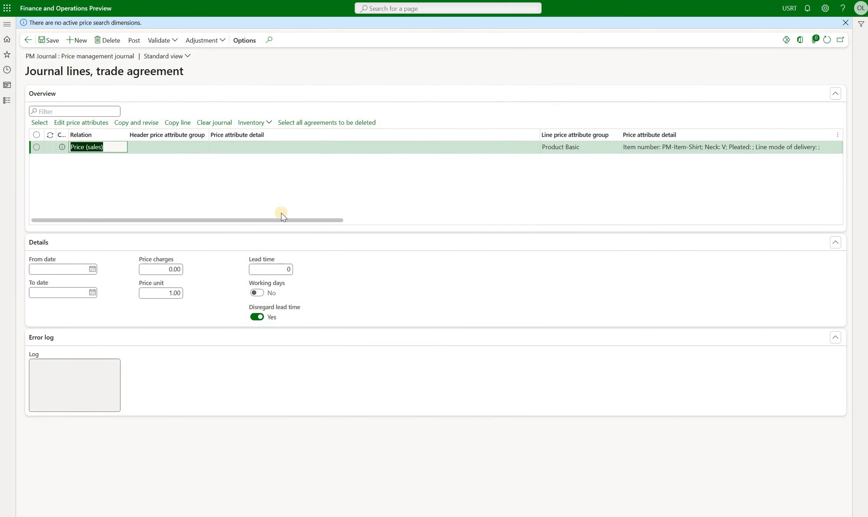
{"action": "left_click_drag", "start_coordinate": [303, 221], "coordinate": [745, 256]}
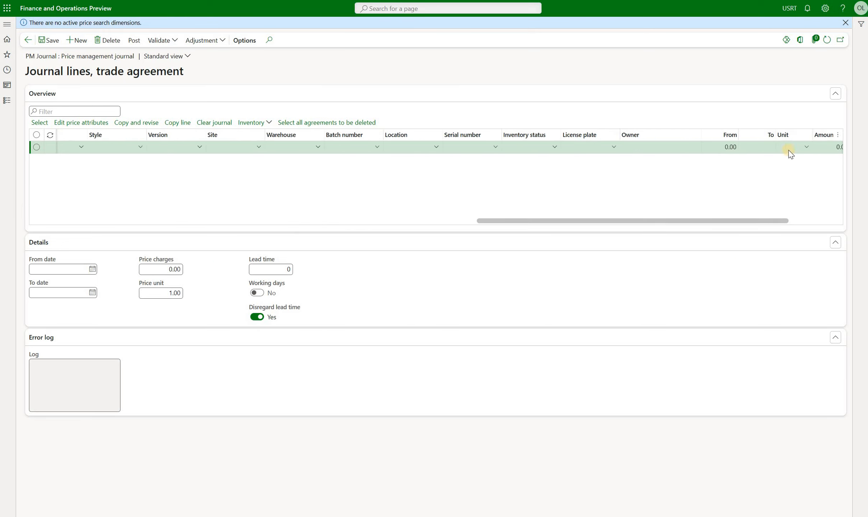
Set the Neck V line's amount to 70 and add another line with the Item number condition PM-Item-Shirt.
{"action": "left_click", "coordinate": [816, 148]}
{"action": "type", "text": "70"}
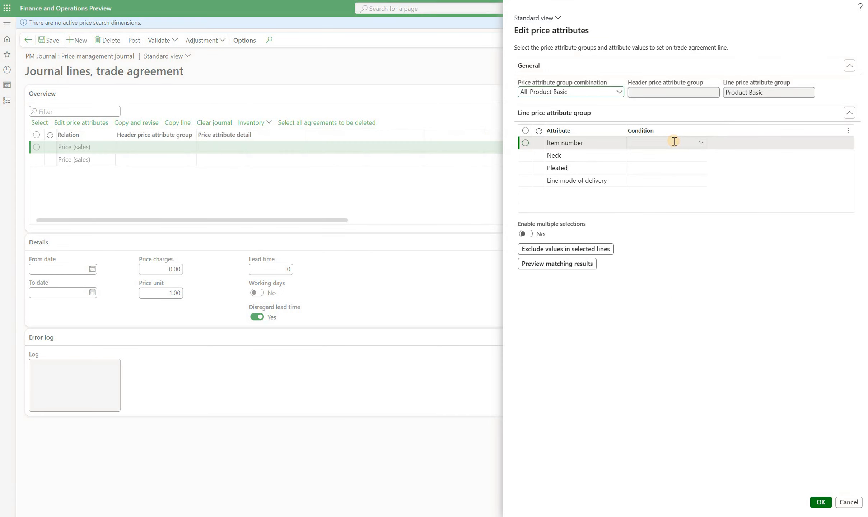
{"action": "left_click", "coordinate": [675, 142]}
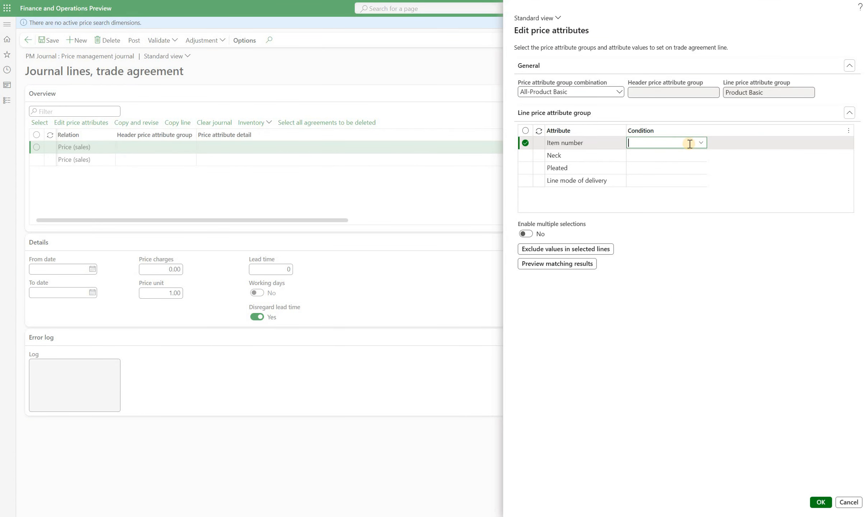
{"action": "type", "text": "pm"}
{"action": "left_click", "coordinate": [661, 192]}
Set the new line's Pleated condition to Yes, preview the matching products and accept the price attributes.
{"action": "left_click", "coordinate": [700, 169]}
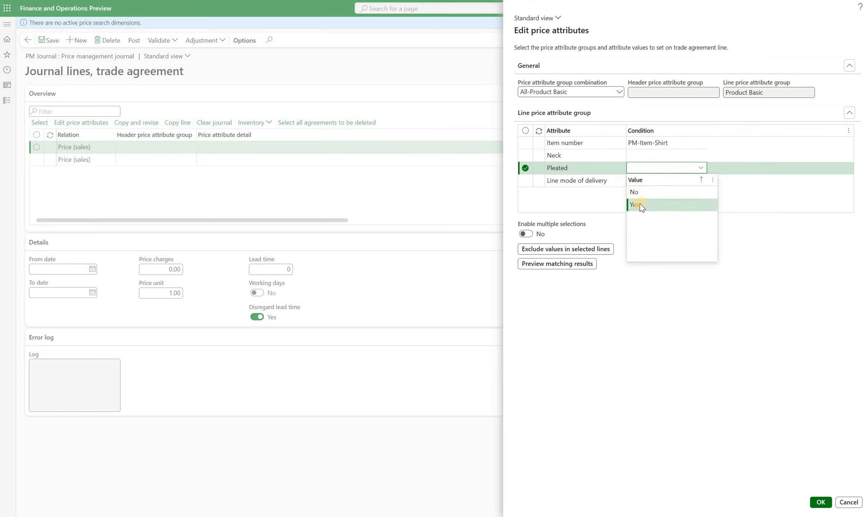
{"action": "left_click", "coordinate": [640, 204]}
{"action": "left_click", "coordinate": [580, 264]}
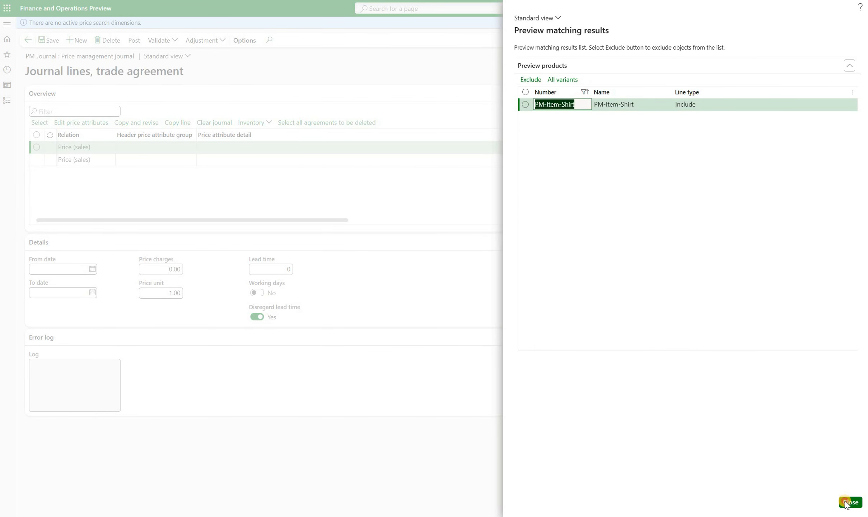
{"action": "left_click", "coordinate": [850, 502]}
{"action": "left_click", "coordinate": [814, 502]}
Set the Pleated line's amount to 60 in USD and post the journal.
{"action": "left_click_drag", "start_coordinate": [645, 240], "coordinate": [744, 242]}
{"action": "left_click", "coordinate": [726, 148]}
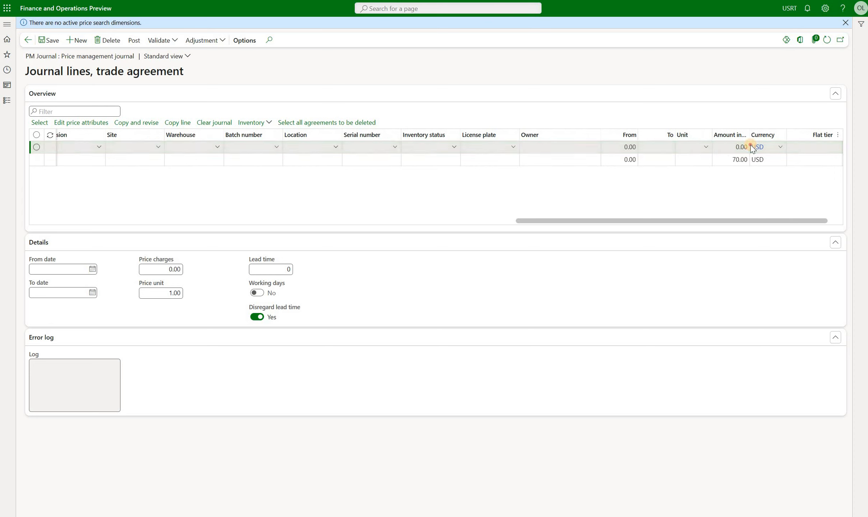
{"action": "type", "text": "60"}
{"action": "key", "text": "Tab"}
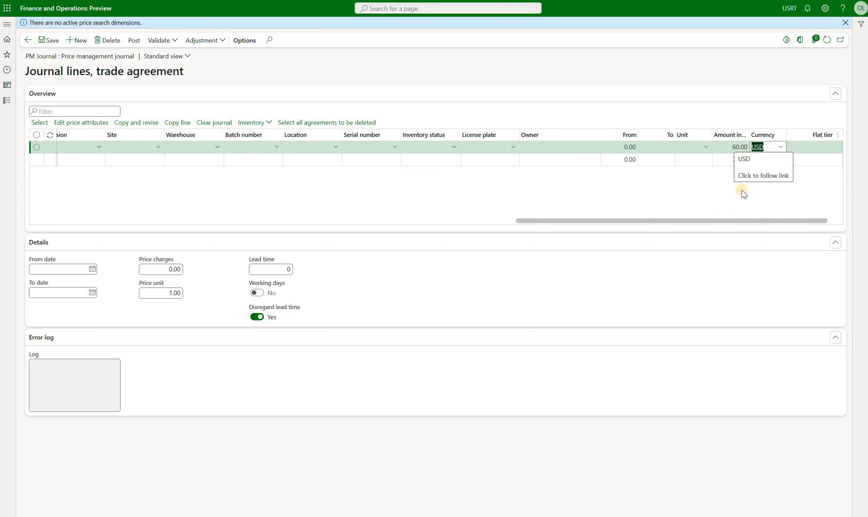
{"action": "left_click", "coordinate": [134, 40]}
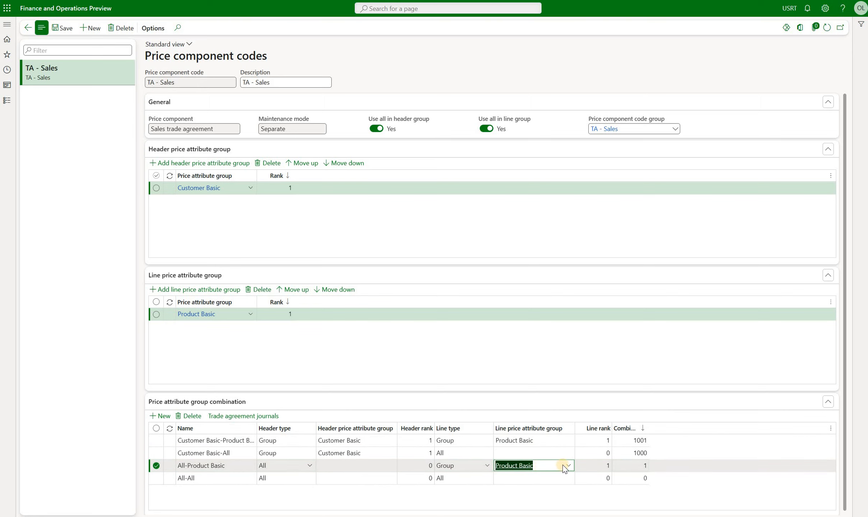
Open the Product Basic price attribute group from the All-Product Basic combination and examine the ranks of Neck and Pleated.
{"action": "left_click", "coordinate": [520, 466]}
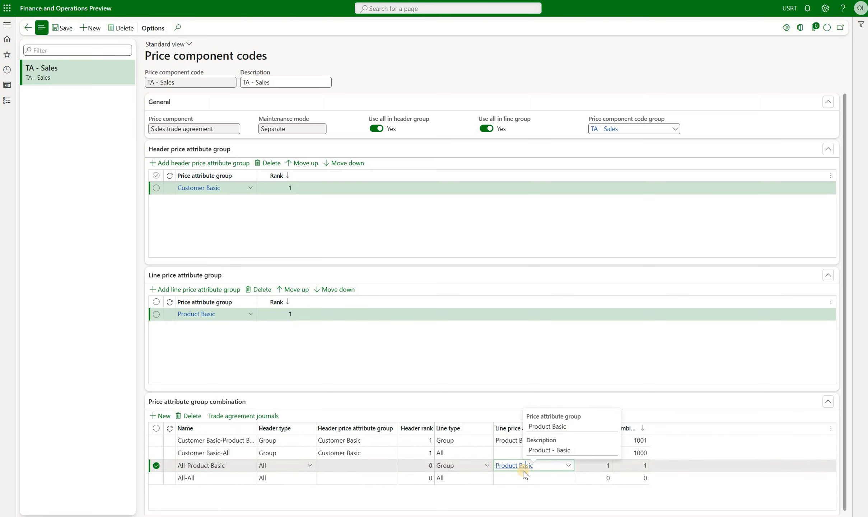
{"action": "right_click", "coordinate": [565, 470]}
{"action": "left_click", "coordinate": [571, 466]}
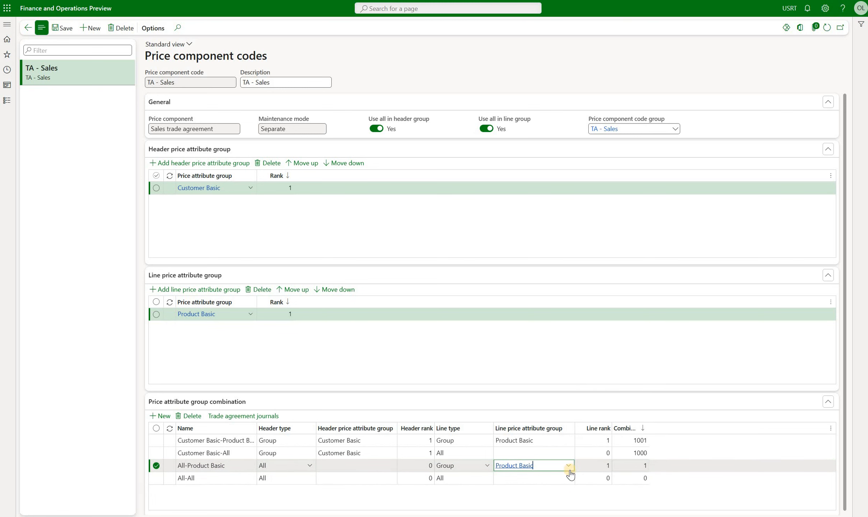
{"action": "right_click", "coordinate": [570, 461]}
{"action": "left_click", "coordinate": [582, 454]}
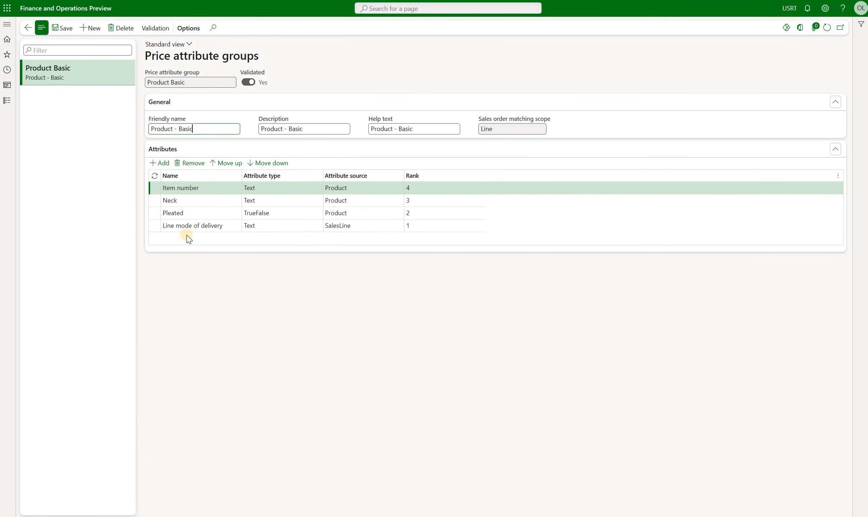
{"action": "left_click", "coordinate": [212, 199]}
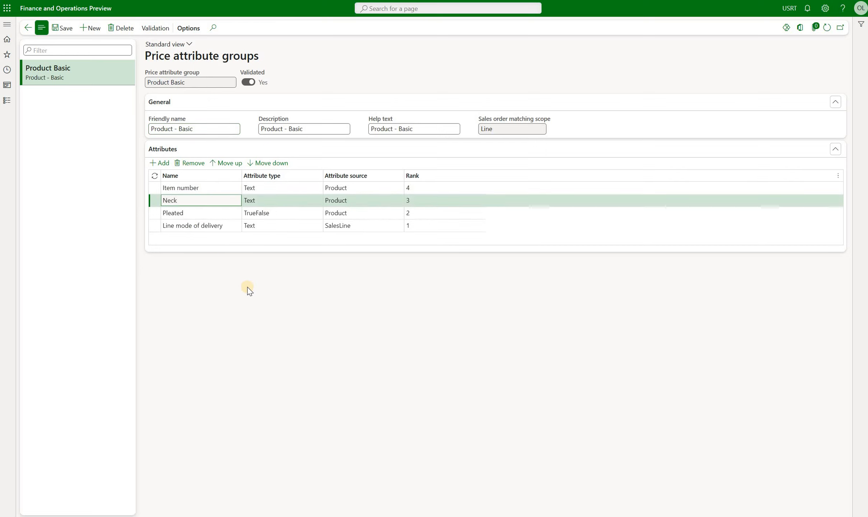
{"action": "left_click", "coordinate": [227, 213]}
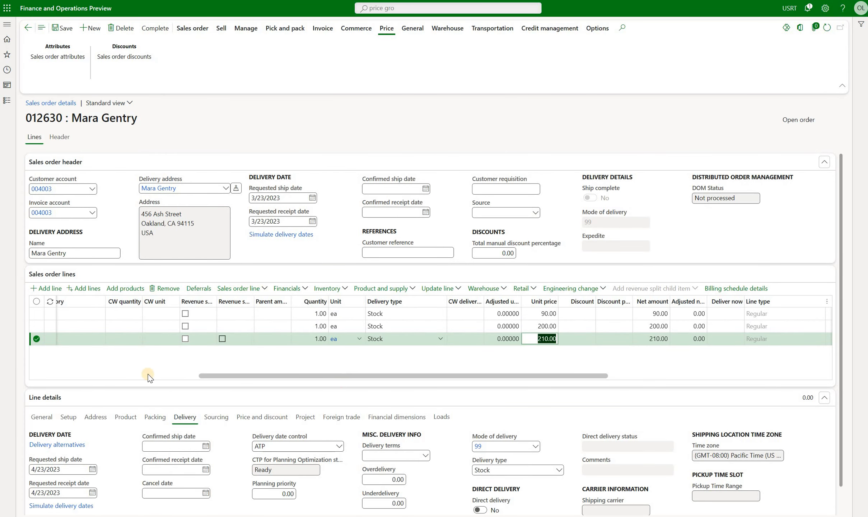
Add a new line for item PM-Item-Shirt to the open sales order.
{"action": "left_click", "coordinate": [271, 340]}
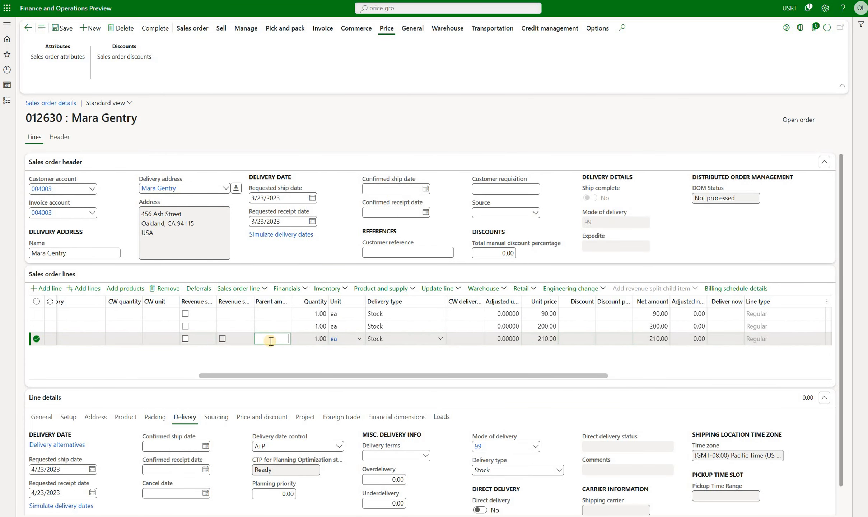
{"action": "key", "text": "Down"}
{"action": "key", "text": "Tab"}
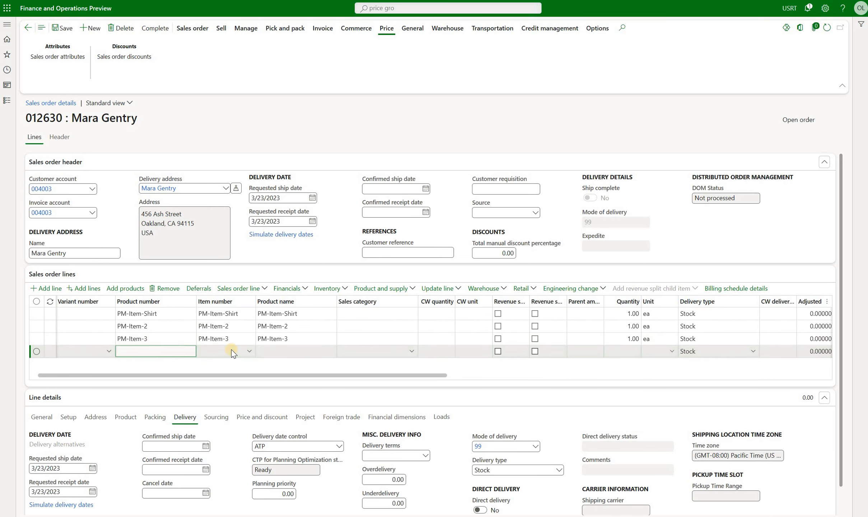
{"action": "left_click", "coordinate": [231, 351]}
{"action": "type", "text": "pm-"}
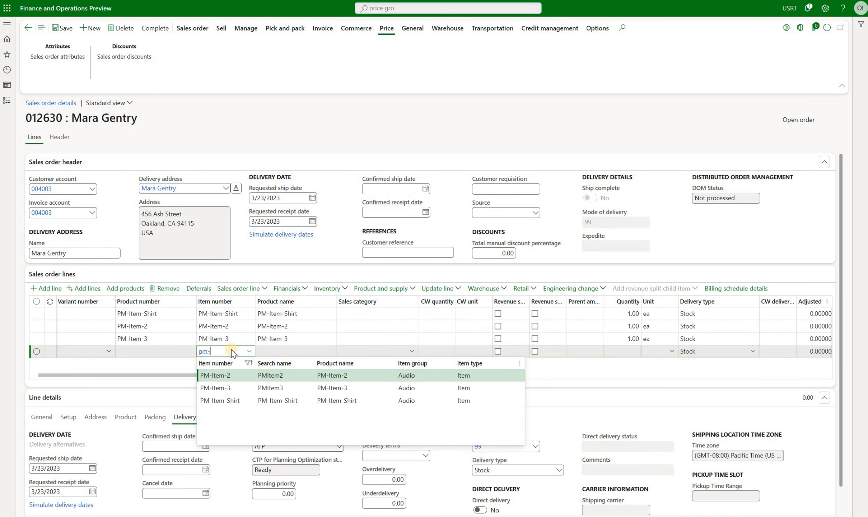
{"action": "left_click", "coordinate": [238, 403]}
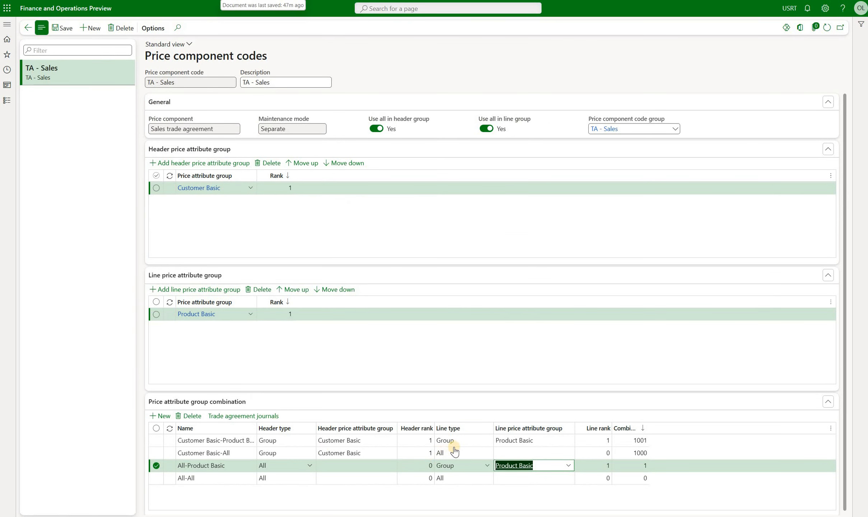
Create a new PM Journal trade agreement journal under the Customer Basic-Product Basic combination and open its lines.
{"action": "left_click", "coordinate": [457, 442]}
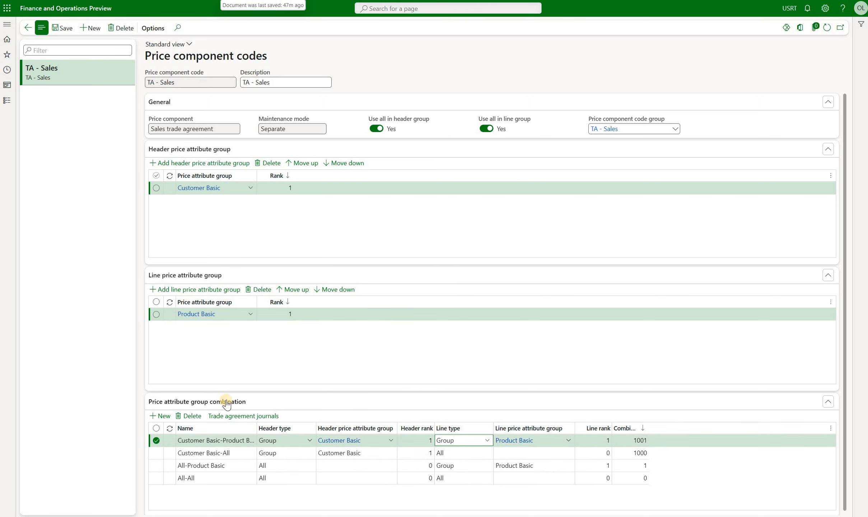
{"action": "left_click", "coordinate": [247, 418]}
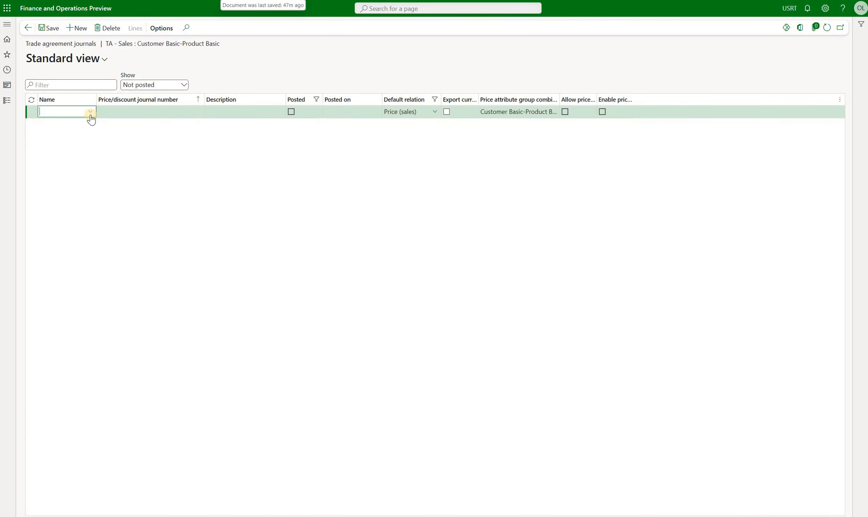
{"action": "left_click", "coordinate": [90, 112]}
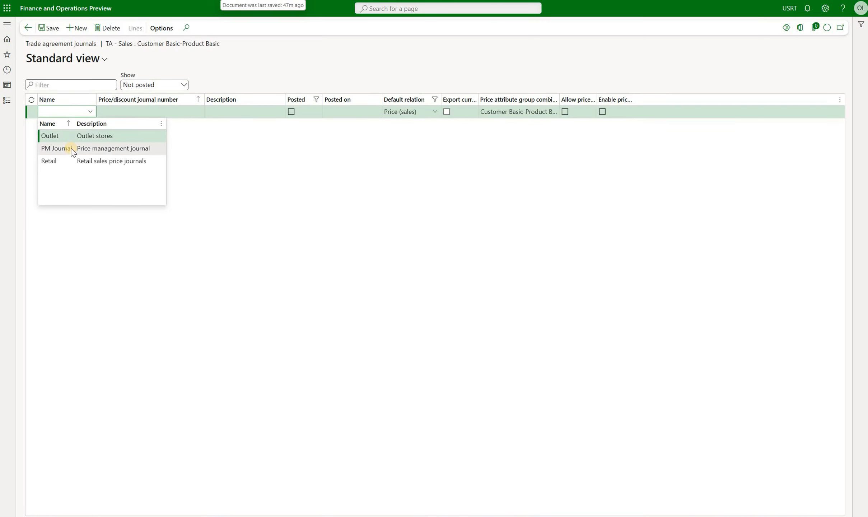
{"action": "left_click", "coordinate": [72, 148]}
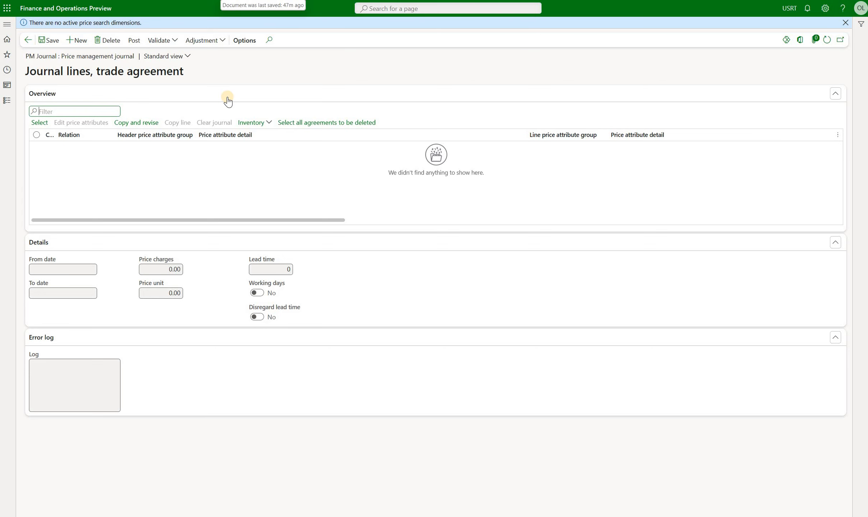
Add a sales price line for Price group Super and Item number PM-Item-Shirt with an amount of 55.
{"action": "left_click", "coordinate": [39, 123]}
{"action": "left_click", "coordinate": [743, 112]}
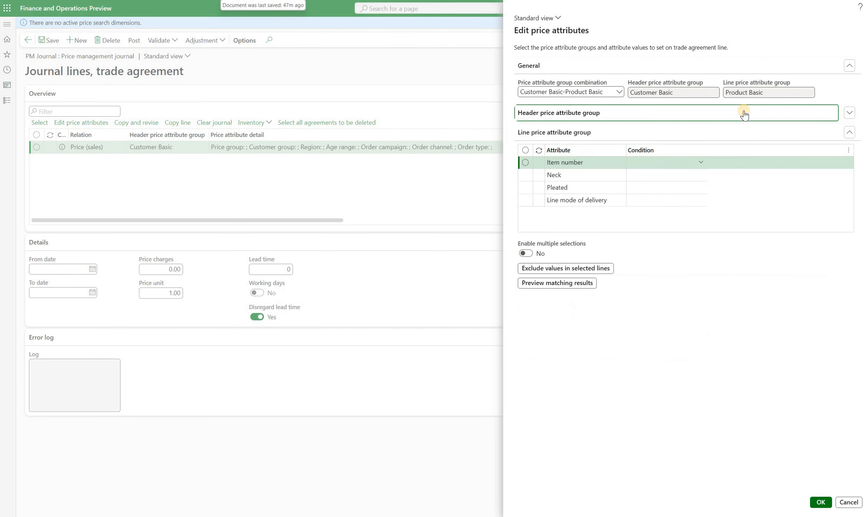
{"action": "left_click", "coordinate": [775, 118]}
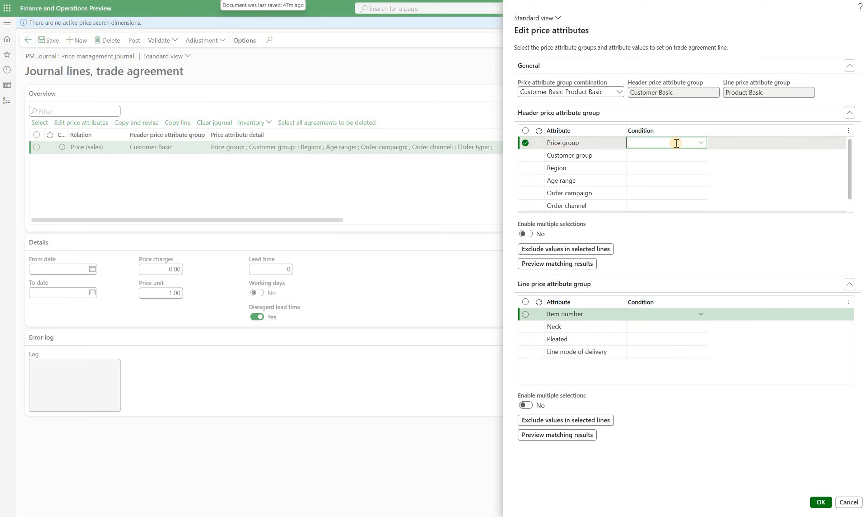
{"action": "key", "text": "BackSpace"}
{"action": "left_click", "coordinate": [701, 144]}
{"action": "left_click", "coordinate": [701, 144]}
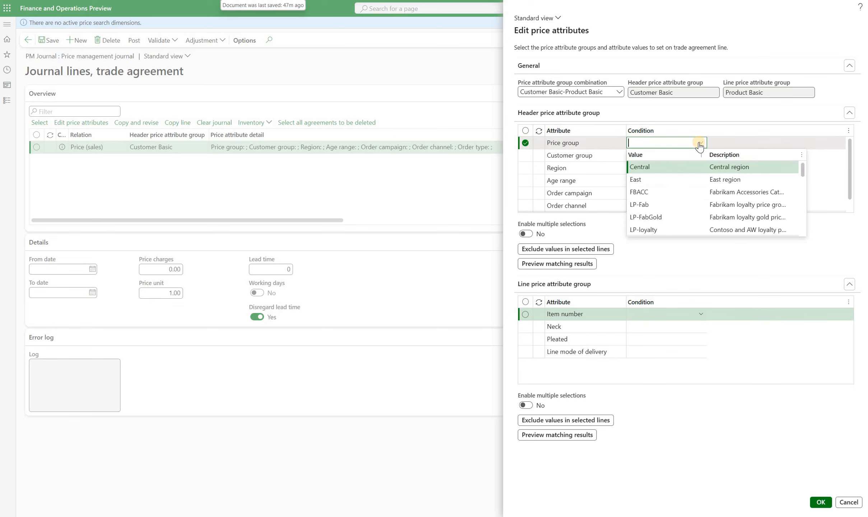
{"action": "type", "text": "s"}
{"action": "left_click", "coordinate": [698, 166]}
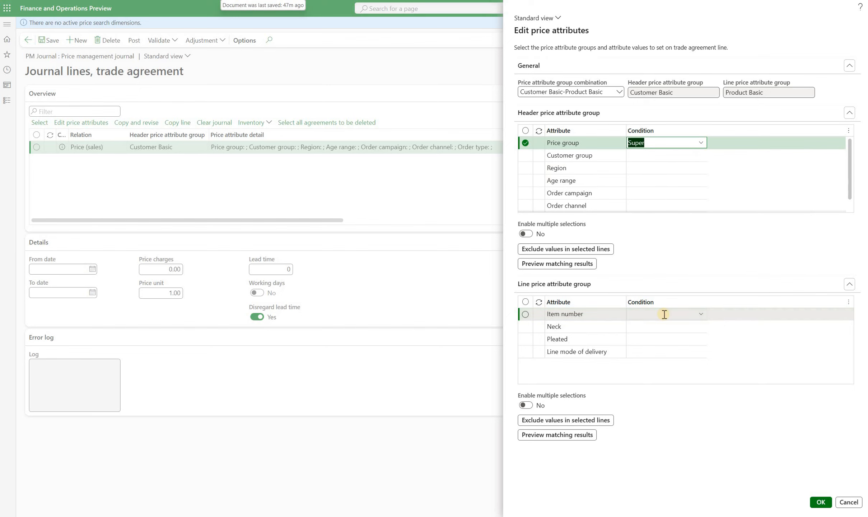
{"action": "left_click", "coordinate": [686, 314]}
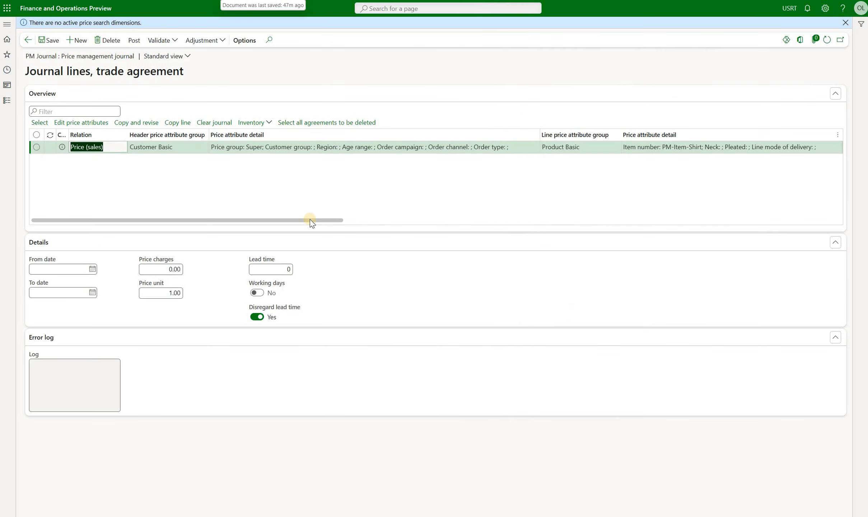
{"action": "left_click_drag", "start_coordinate": [293, 221], "coordinate": [790, 222]}
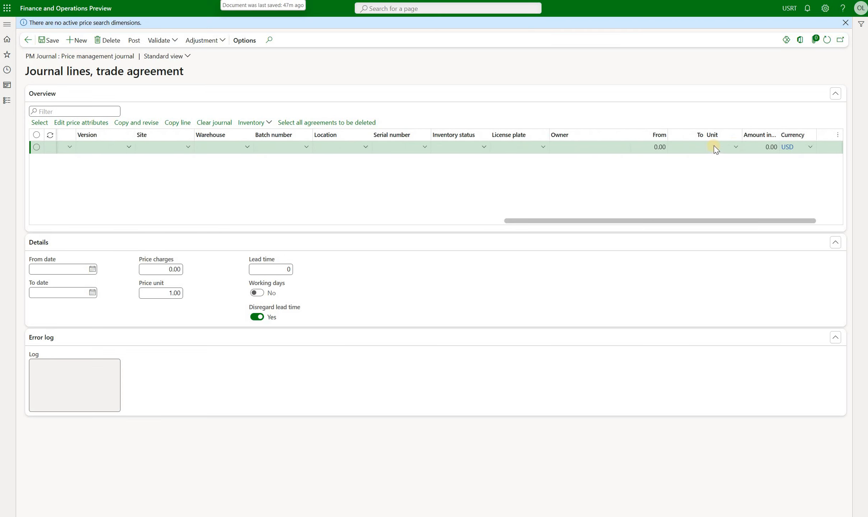
Add a second journal line and set its header Order type condition to Sales order.
{"action": "left_click", "coordinate": [94, 123]}
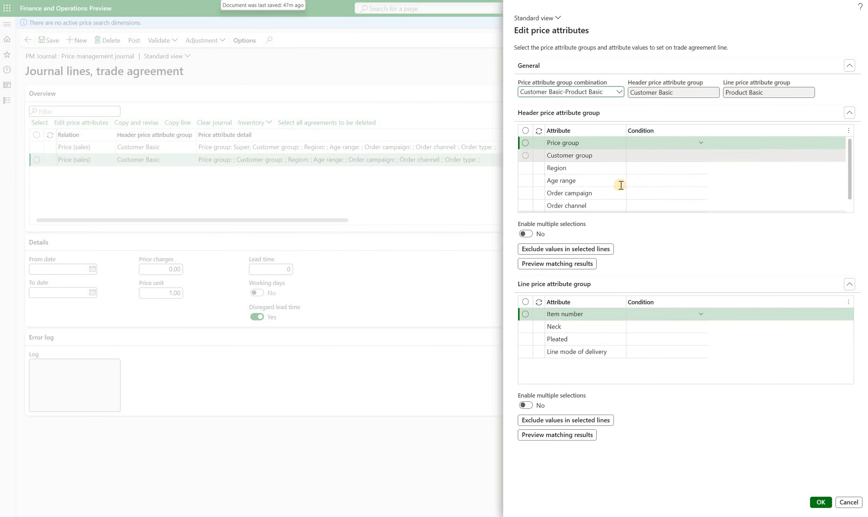
{"action": "scroll", "coordinate": [646, 201], "scroll_direction": "down", "scroll_amount": 1}
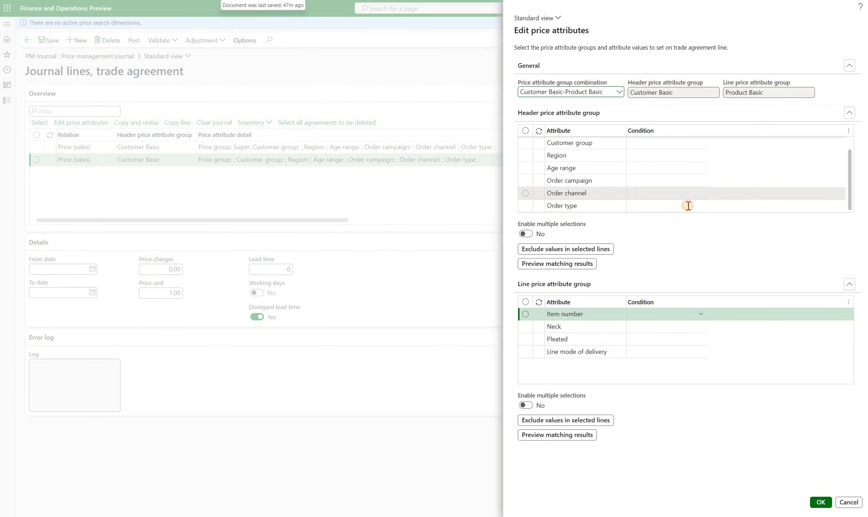
{"action": "left_click", "coordinate": [699, 206]}
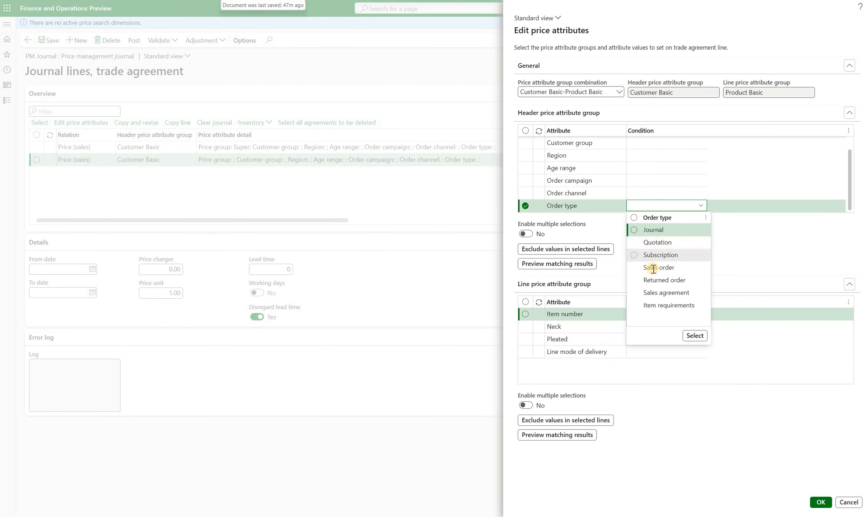
{"action": "left_click", "coordinate": [639, 269]}
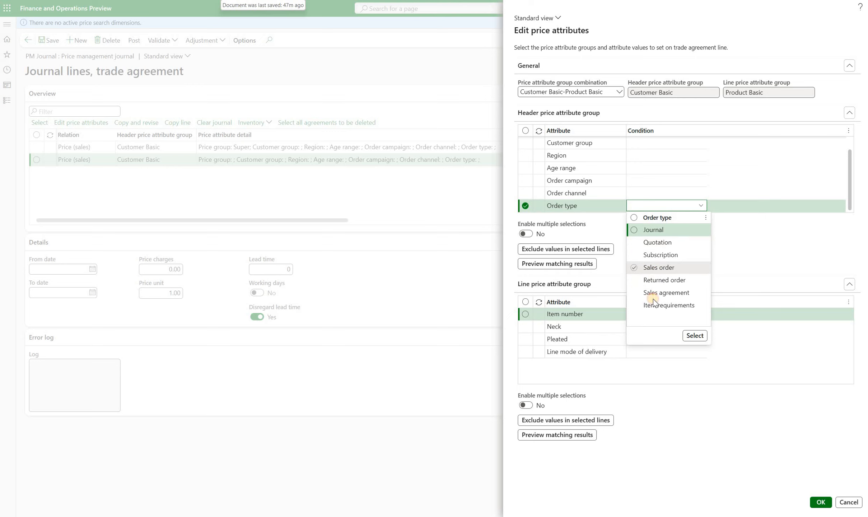
{"action": "left_click", "coordinate": [686, 332]}
Set the Sales order line's Item number condition to PM-Item-Shirt and its amount to 50.
{"action": "left_click", "coordinate": [671, 314]}
{"action": "type", "text": "PM-Item-Shirt"}
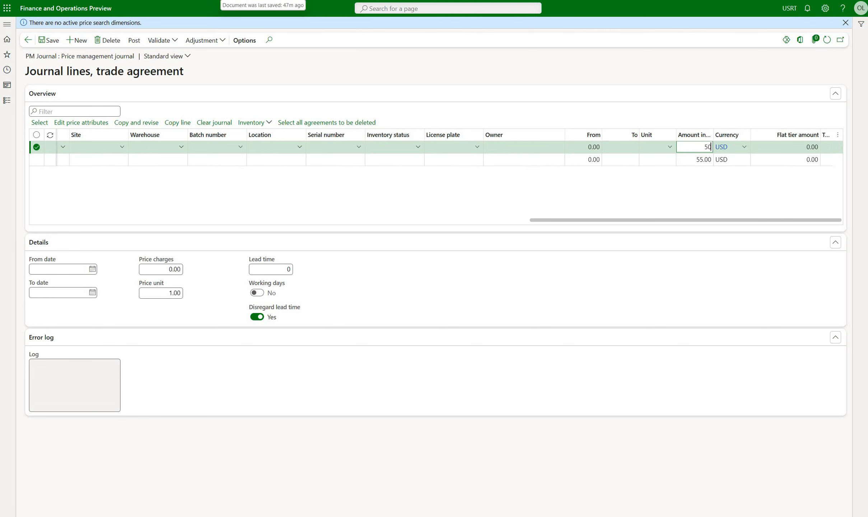
{"action": "key", "text": "Tab"}
{"action": "left_click_drag", "start_coordinate": [631, 219], "coordinate": [130, 41]}
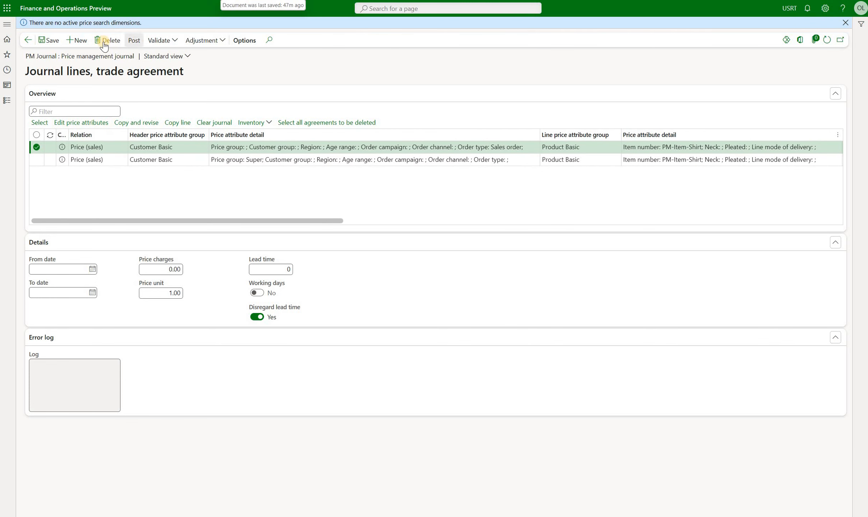
Add a third journal line with Region set to Europe and Item number set to PM-Item-Shirt.
{"action": "left_click", "coordinate": [87, 42]}
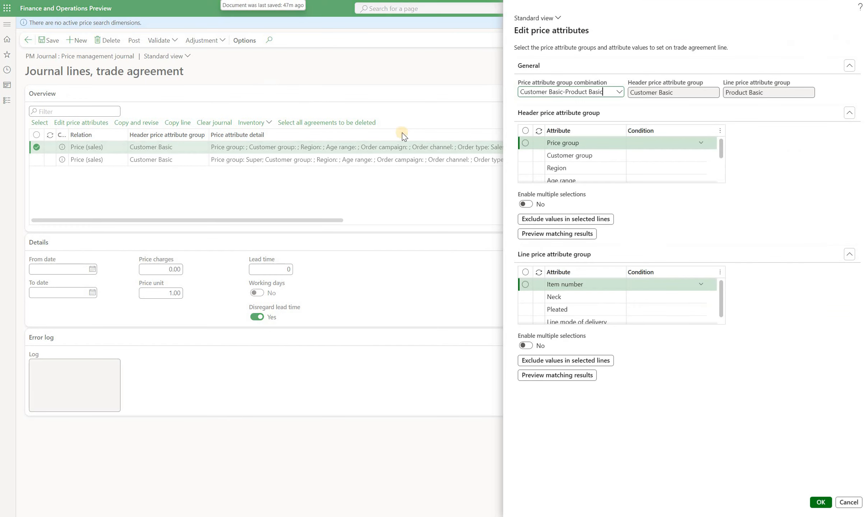
{"action": "left_click", "coordinate": [684, 169]}
{"action": "left_click", "coordinate": [701, 168]}
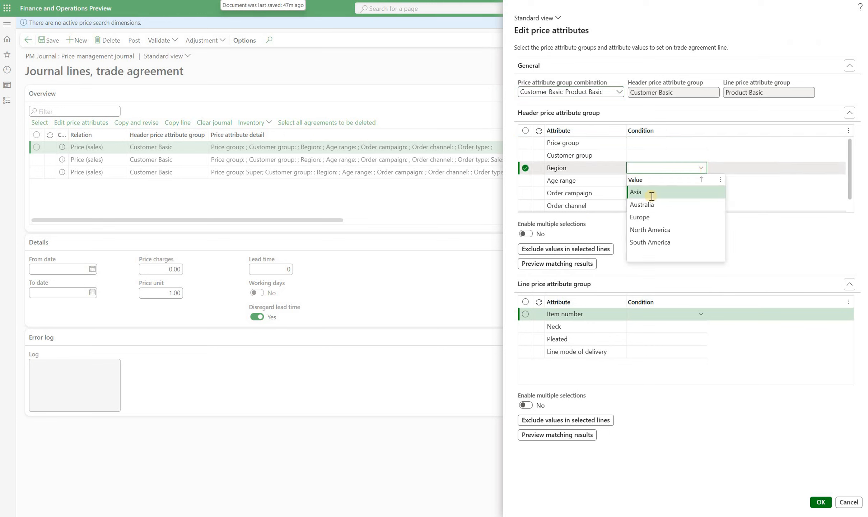
{"action": "left_click", "coordinate": [633, 218]}
{"action": "left_click", "coordinate": [656, 313]}
{"action": "type", "text": "PM-Item-Shirt"}
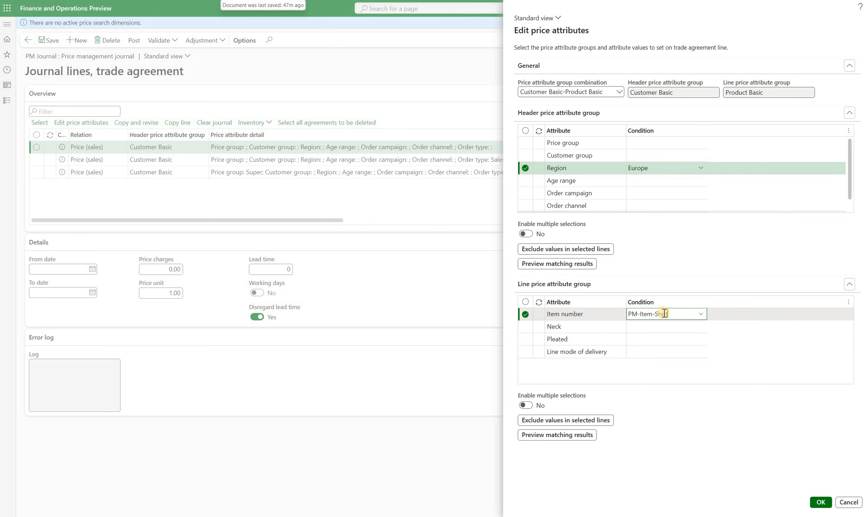
{"action": "left_click", "coordinate": [819, 502]}
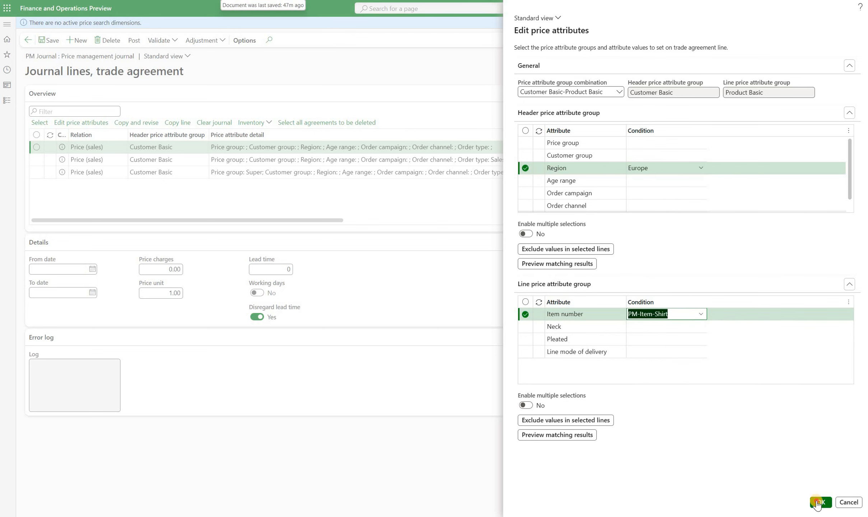
{"action": "left_click", "coordinate": [819, 502]}
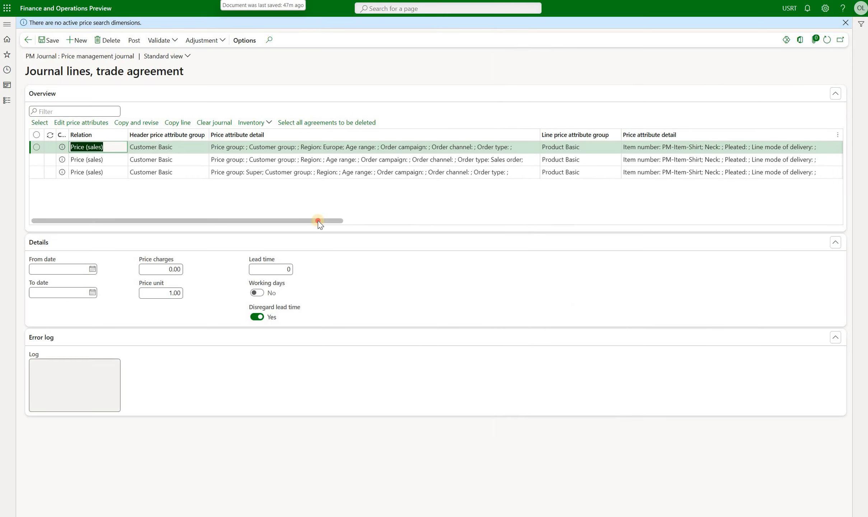
Set the amount of the Europe region line to 45.
{"action": "left_click_drag", "start_coordinate": [318, 221], "coordinate": [799, 156]}
{"action": "left_click", "coordinate": [822, 146]}
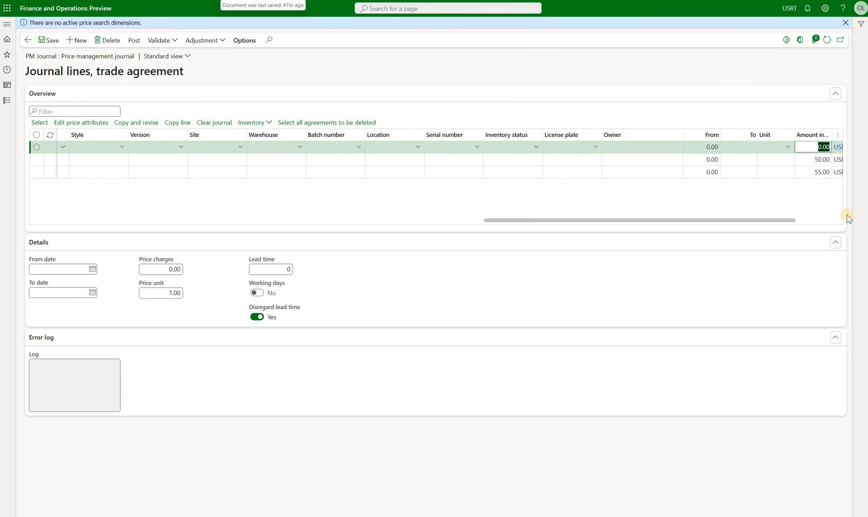
{"action": "type", "text": "45"}
{"action": "key", "text": "Tab"}
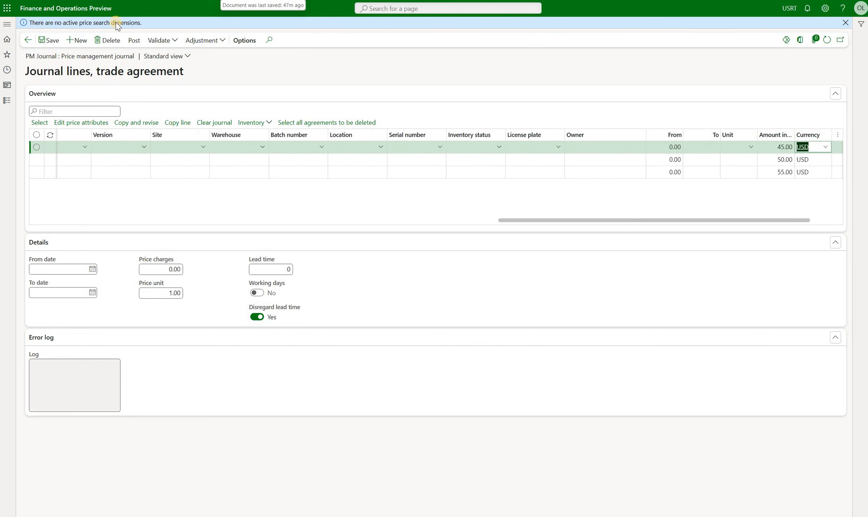
Add a fourth journal line with Order campaign set to Promo 3 and Item number set to PM-Item-Shirt.
{"action": "left_click", "coordinate": [87, 39]}
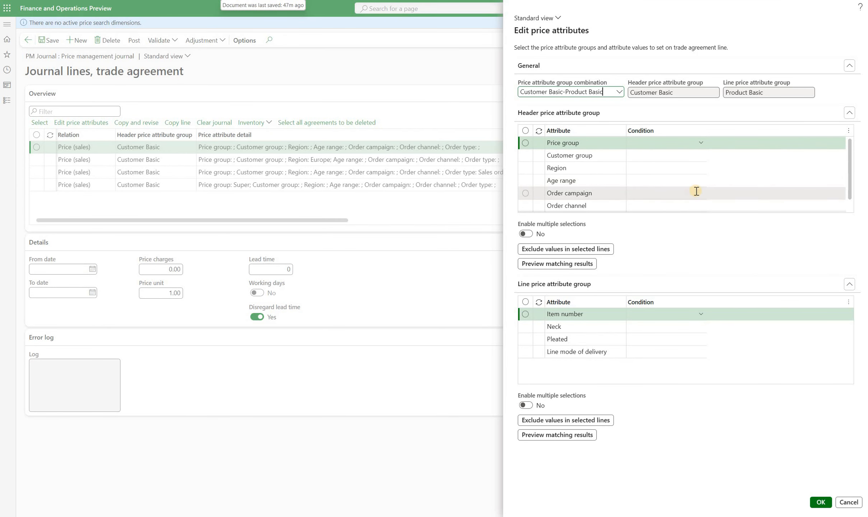
{"action": "left_click", "coordinate": [698, 193]}
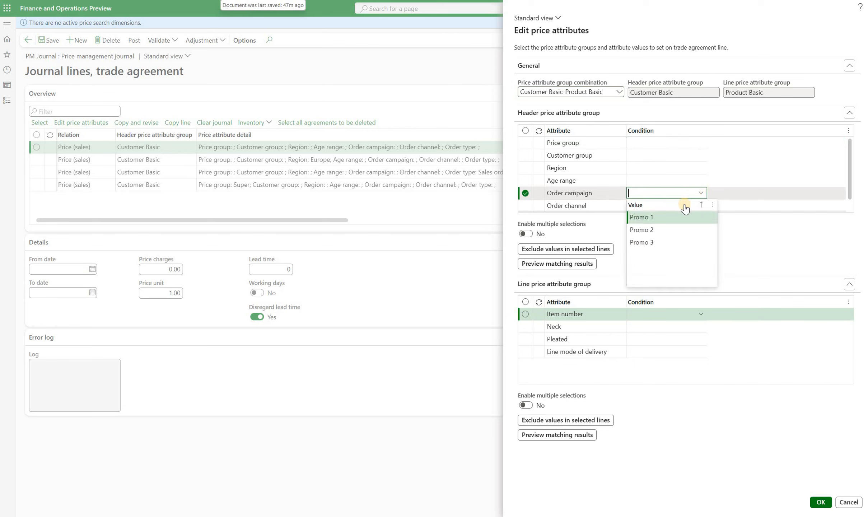
{"action": "left_click", "coordinate": [675, 243]}
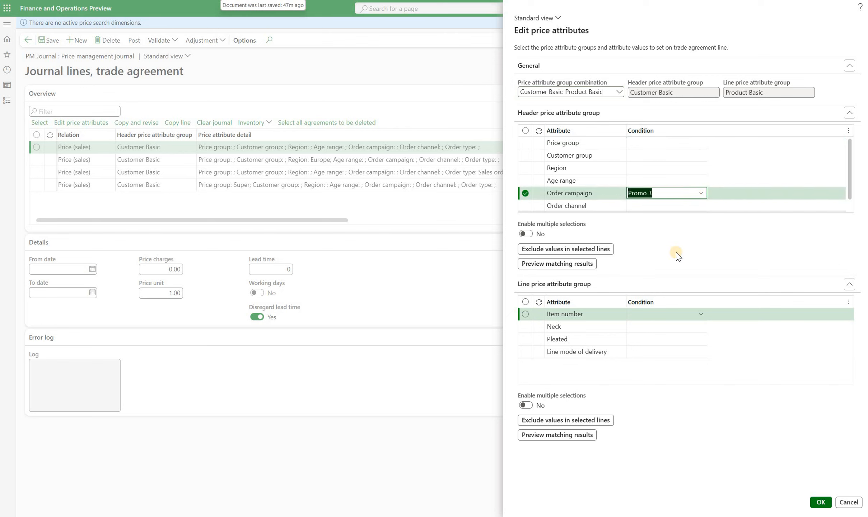
{"action": "left_click", "coordinate": [680, 315]}
{"action": "type", "text": "PM-Item-Shirt"}
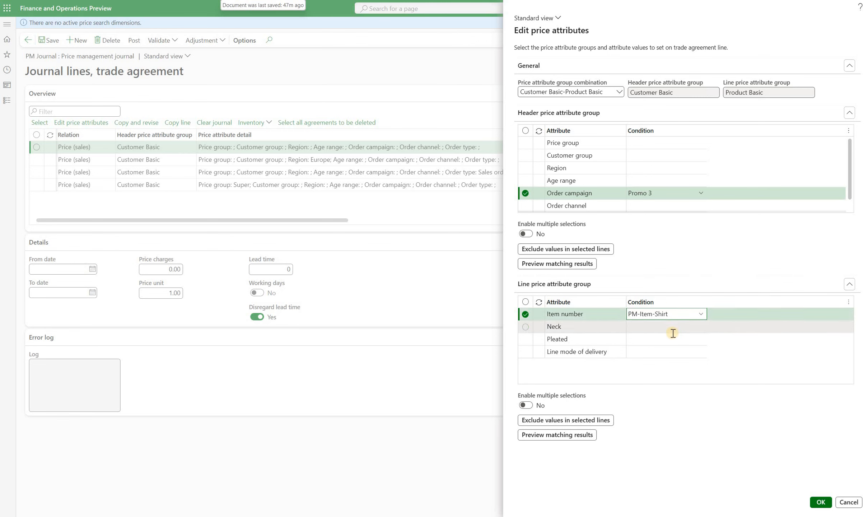
{"action": "left_click", "coordinate": [822, 503]}
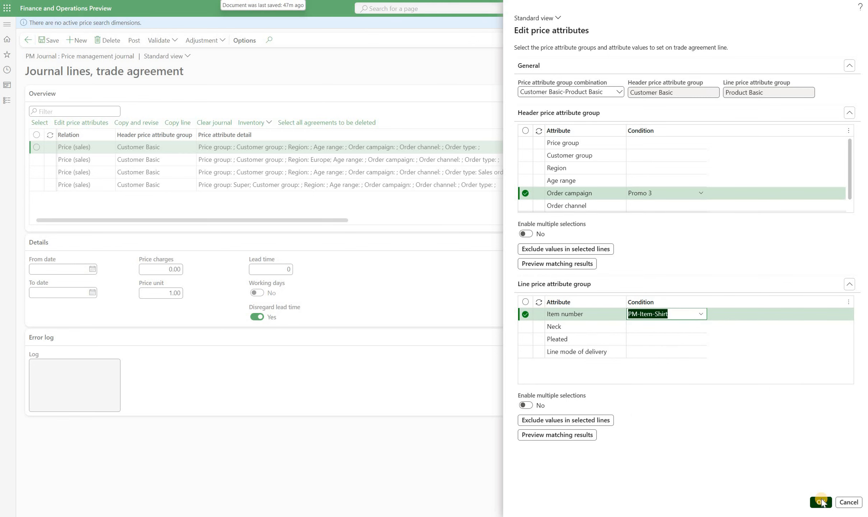
Set the amount of the Promo 3 campaign line to 60.
{"action": "left_click_drag", "start_coordinate": [402, 225], "coordinate": [754, 227]}
{"action": "left_click", "coordinate": [732, 147]}
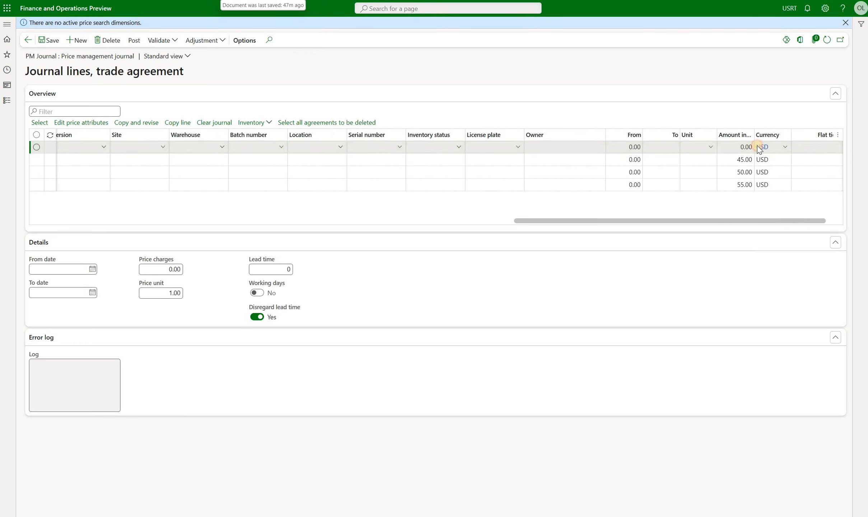
{"action": "type", "text": "60"}
{"action": "key", "text": "Tab"}
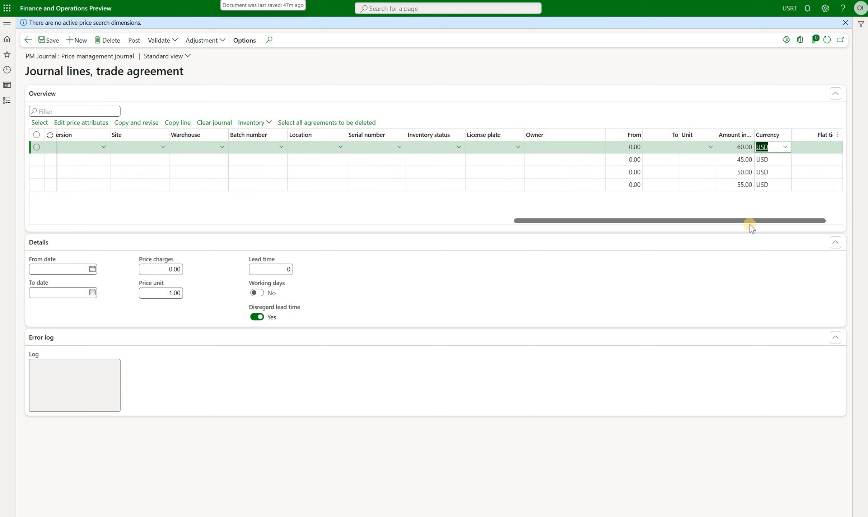
Post the trade agreement journal without batch processing and leave the journal list.
{"action": "left_click", "coordinate": [134, 39]}
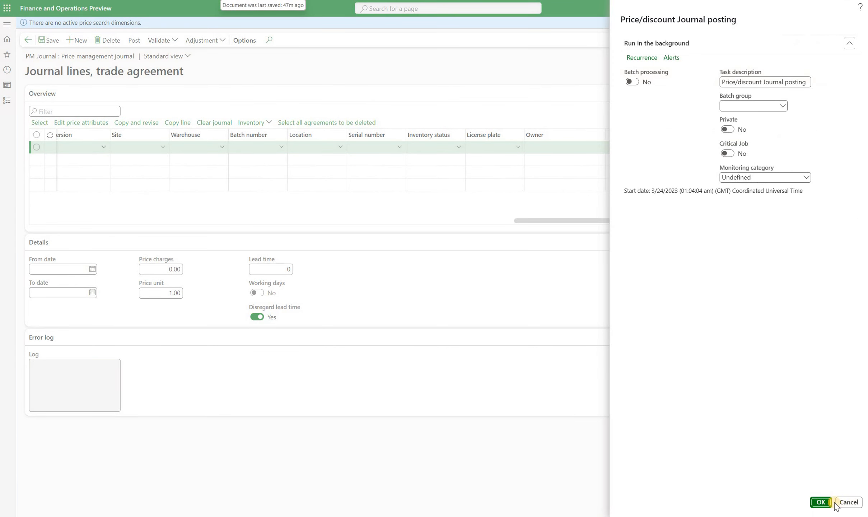
{"action": "left_click", "coordinate": [825, 502]}
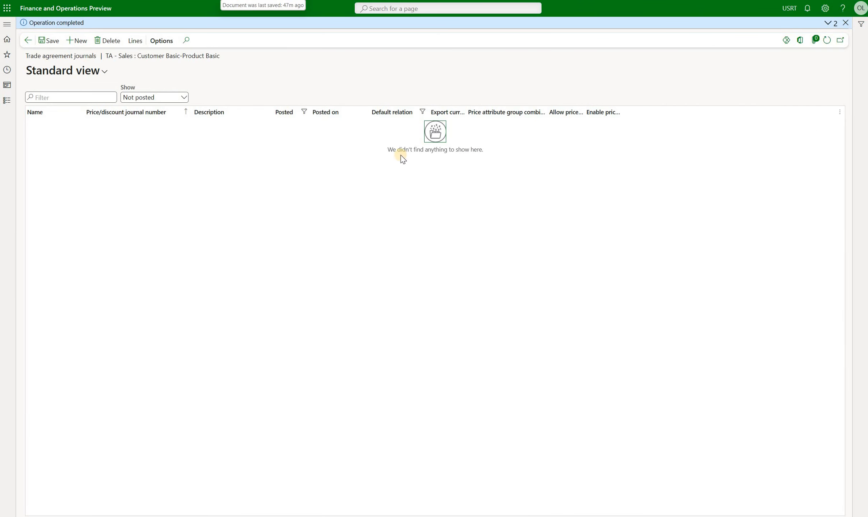
{"action": "left_click", "coordinate": [28, 41]}
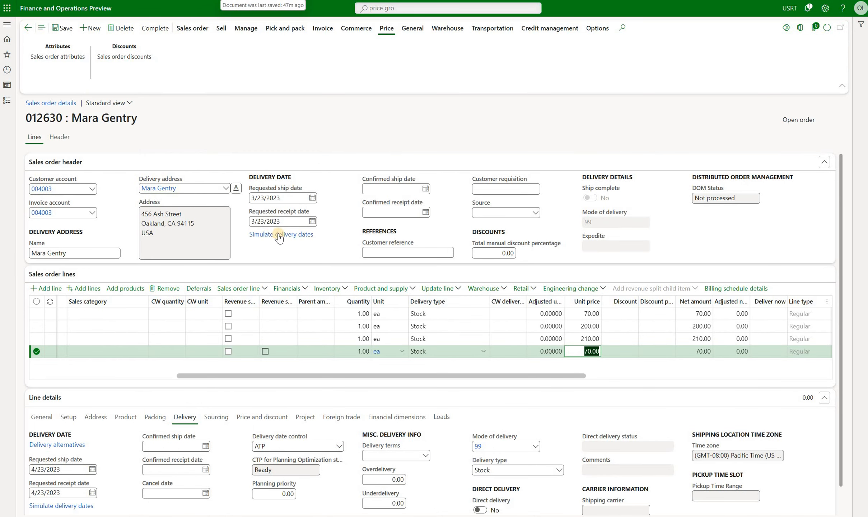
From the sales order header, open the customer's record and check the Price group in its sales order defaults.
{"action": "left_click", "coordinate": [66, 142]}
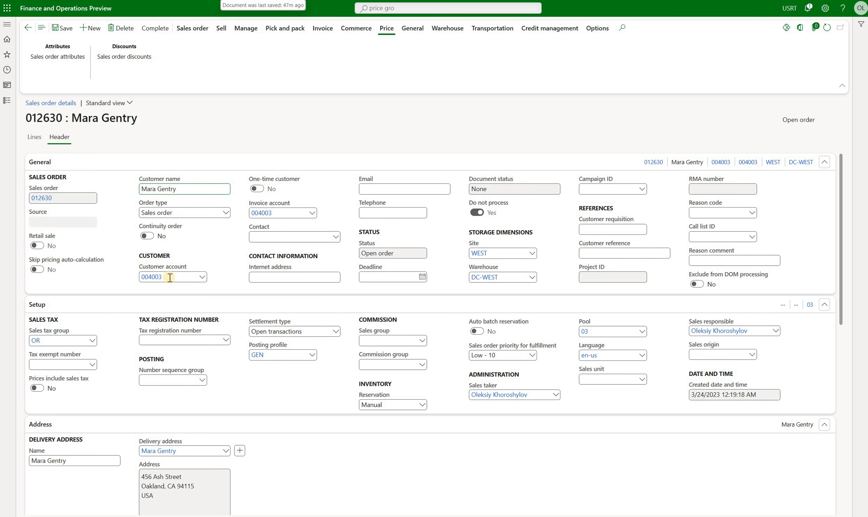
{"action": "right_click", "coordinate": [204, 276]}
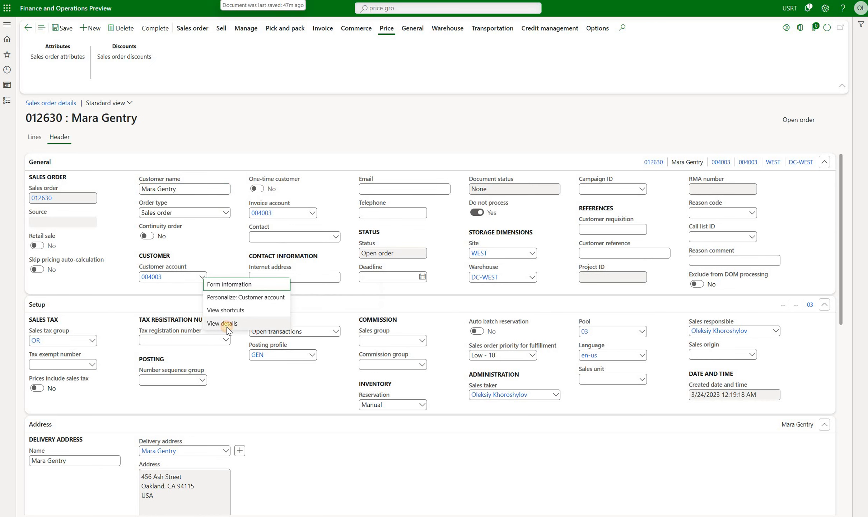
{"action": "left_click", "coordinate": [226, 323]}
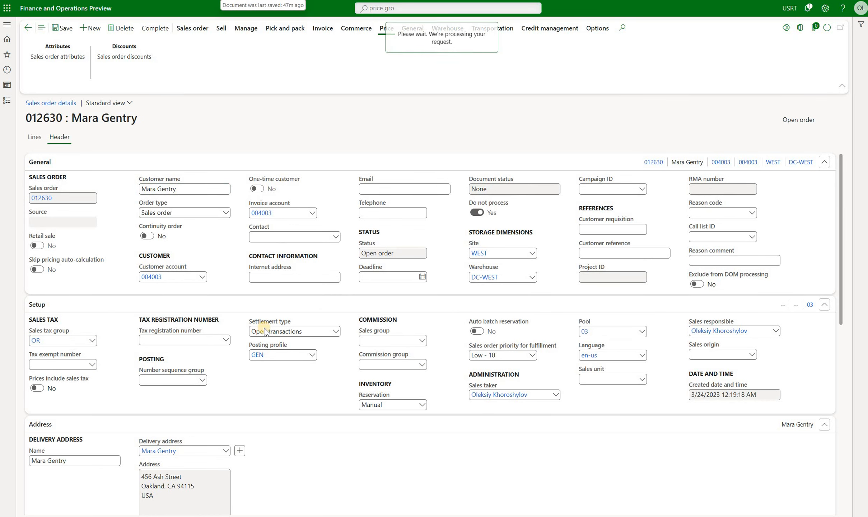
{"action": "scroll", "coordinate": [405, 276], "scroll_direction": "down", "scroll_amount": 20}
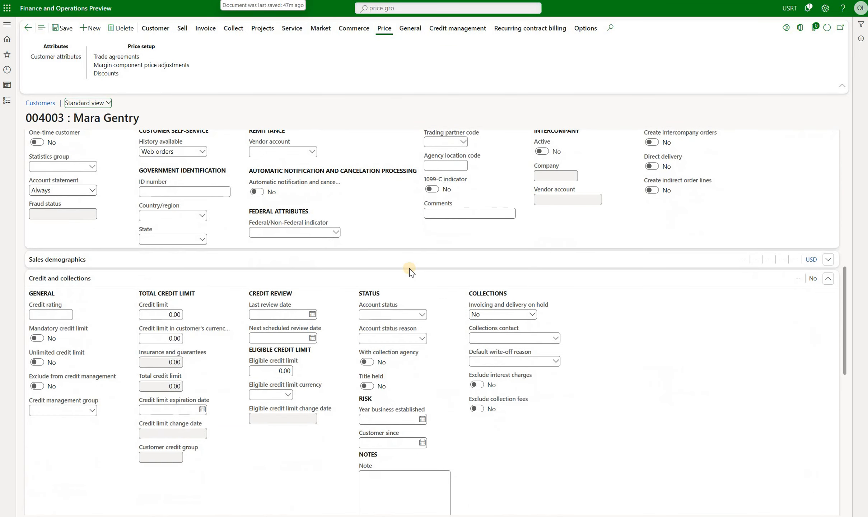
{"action": "left_click", "coordinate": [398, 333]}
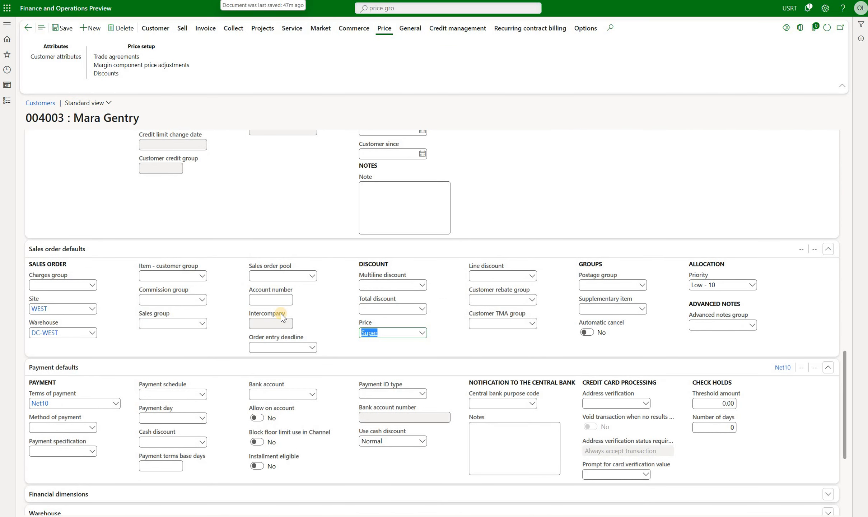
{"action": "mouse_move", "coordinate": [281, 314]}
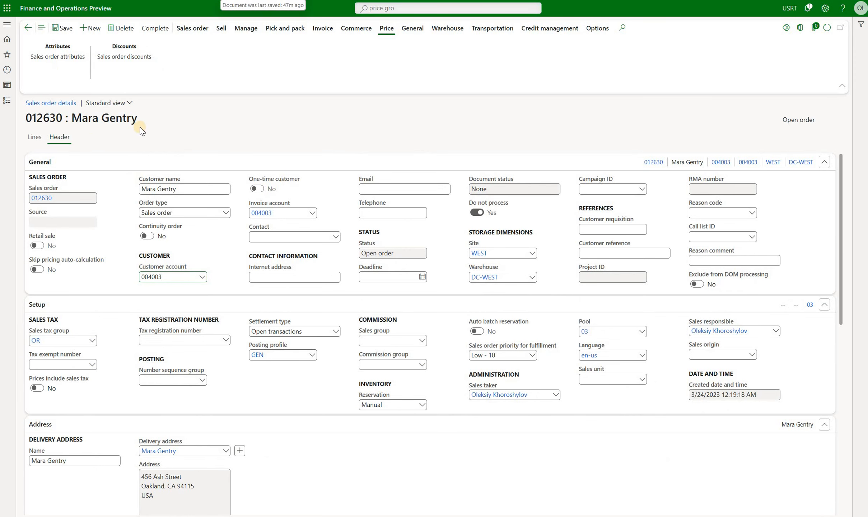
Check the Region value in the customer's attributes and return to the sales order header.
{"action": "left_click", "coordinate": [253, 300]}
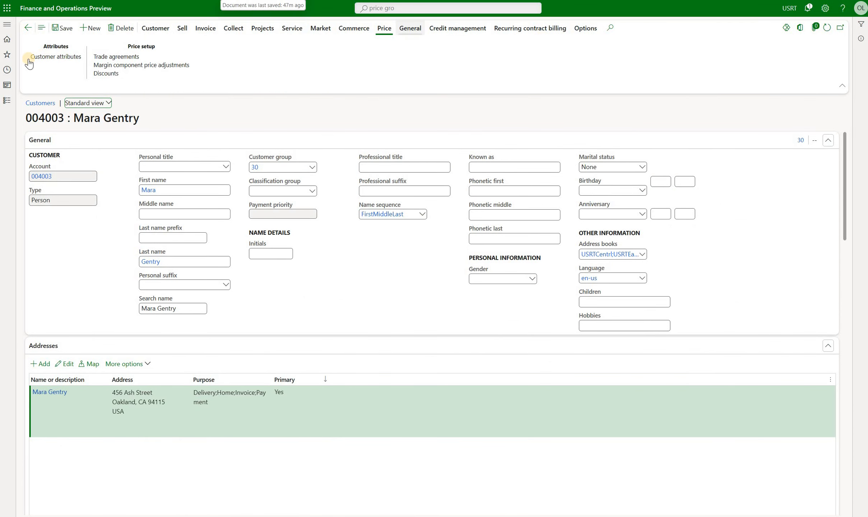
{"action": "left_click", "coordinate": [42, 57]}
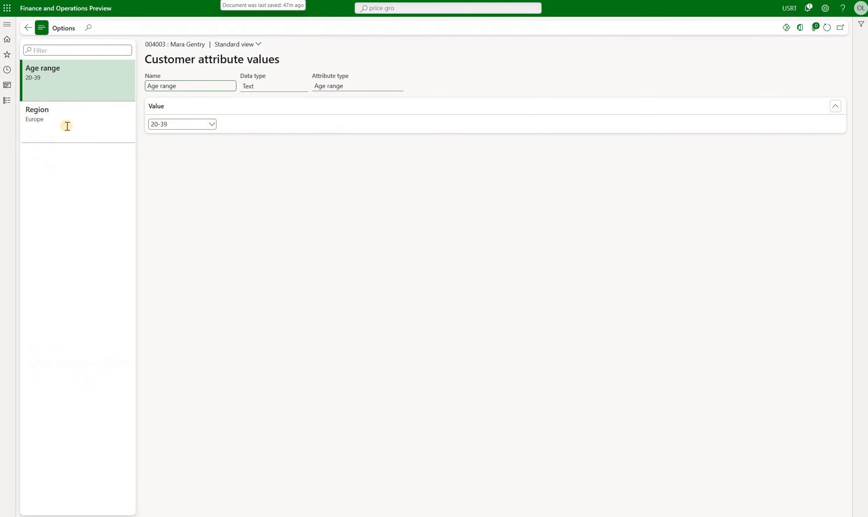
{"action": "left_click", "coordinate": [86, 130]}
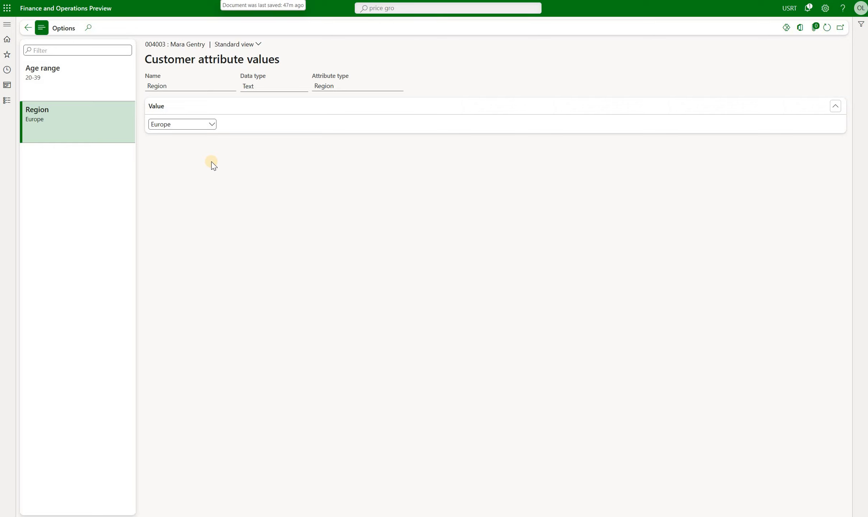
{"action": "left_click", "coordinate": [185, 126]}
{"action": "key", "text": "Escape"}
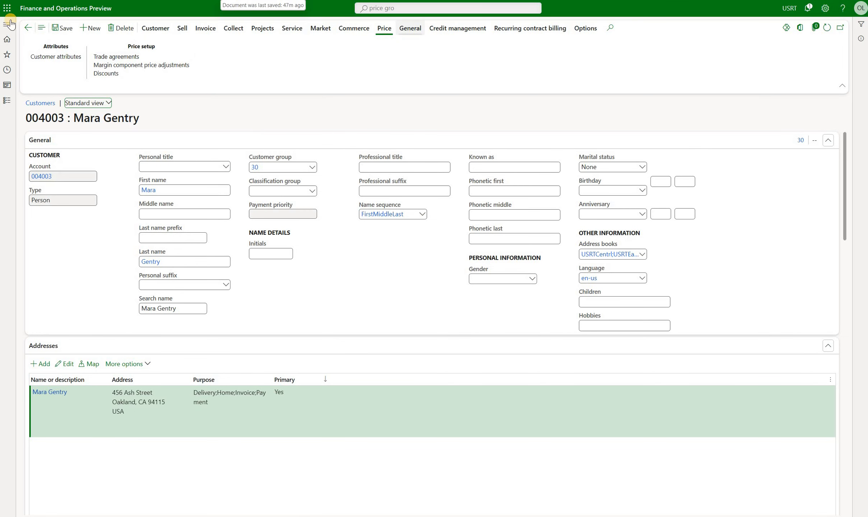
{"action": "left_click", "coordinate": [28, 32]}
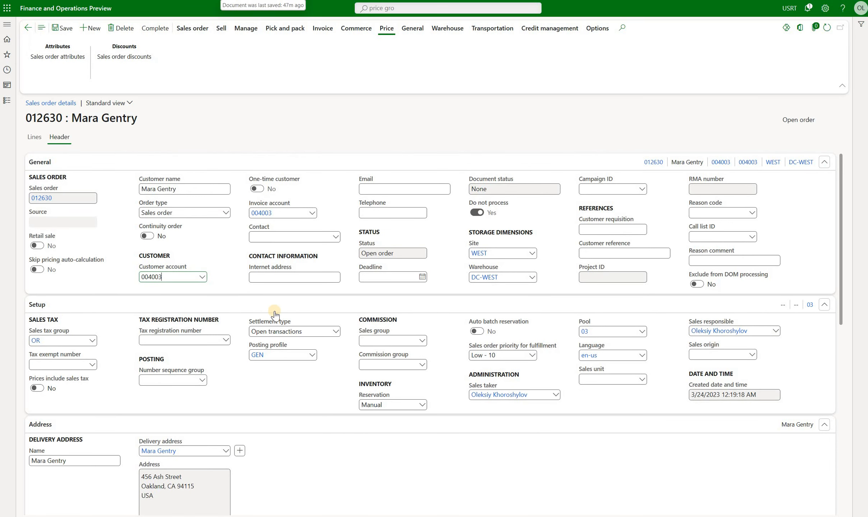
Check the sales order's Order type and choose a value for Order campaign in the sales order attributes.
{"action": "left_click", "coordinate": [181, 213]}
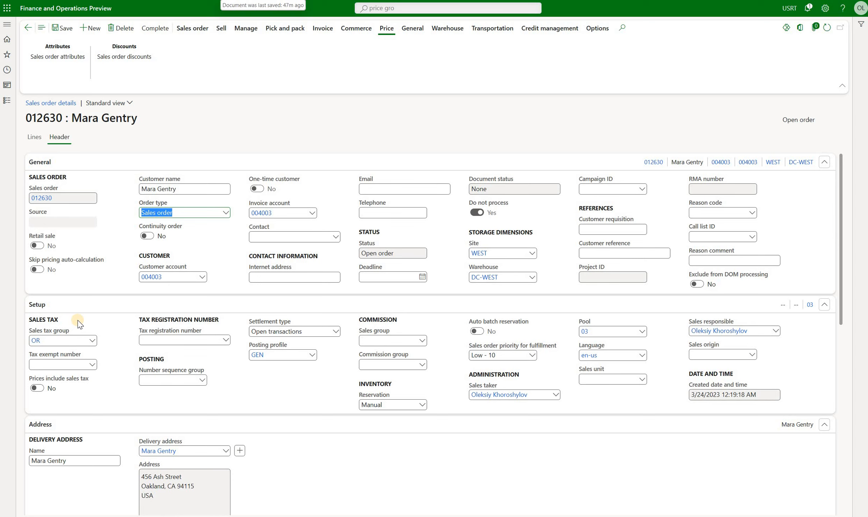
{"action": "left_click", "coordinate": [72, 56]}
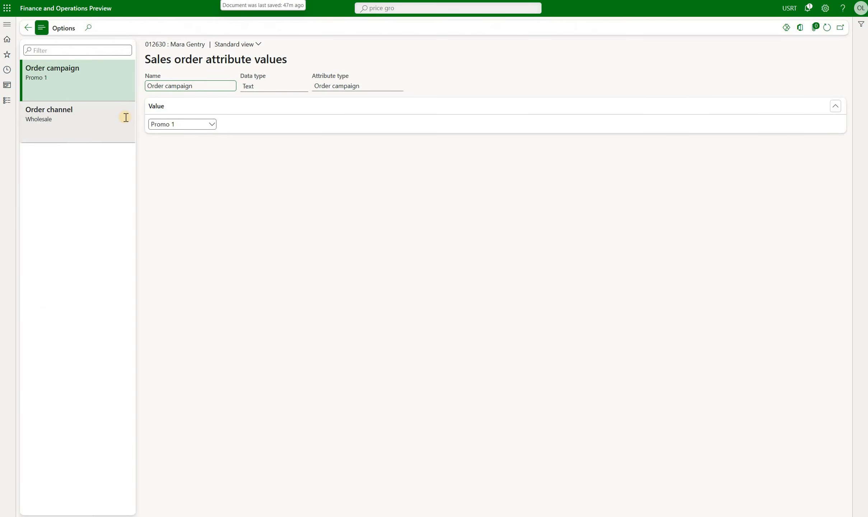
{"action": "left_click", "coordinate": [214, 124]}
{"action": "left_click", "coordinate": [198, 159]}
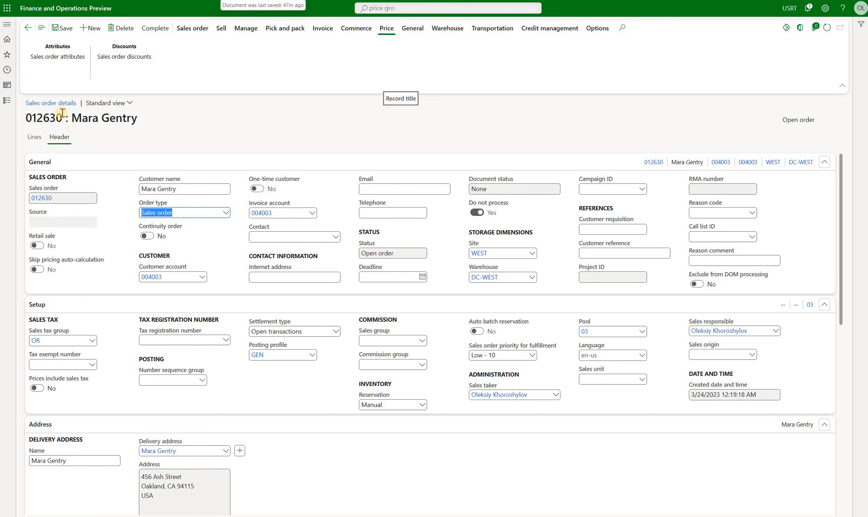
Return to the sales order lines and check the last line's unit price and net amount.
{"action": "left_click", "coordinate": [44, 143]}
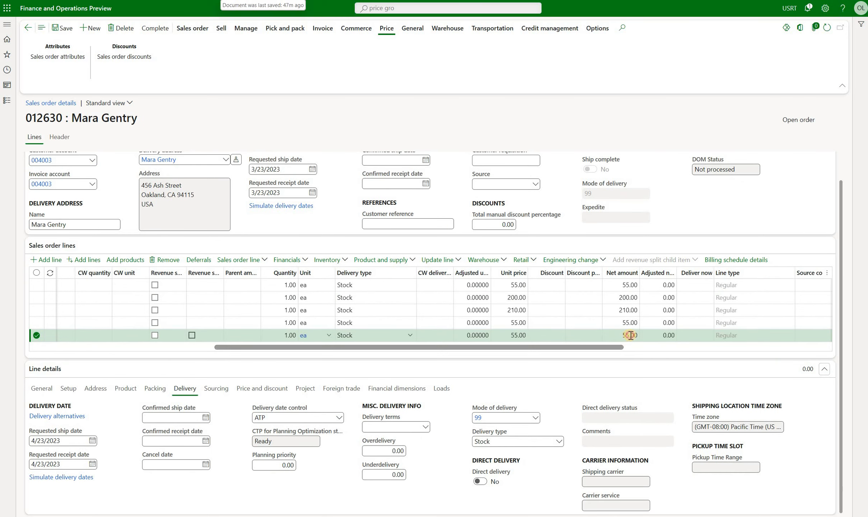
{"action": "left_click", "coordinate": [631, 336]}
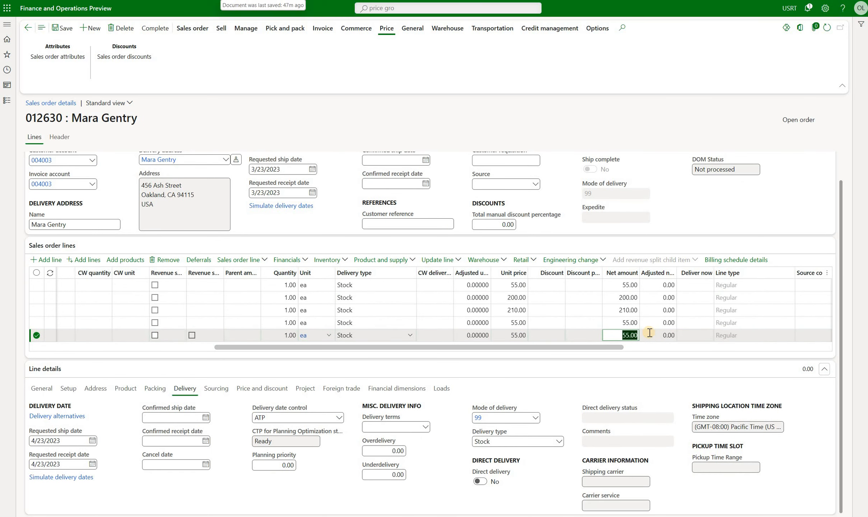
Switch to the Word document Pricing management.docx with the price attribute tables.
{"action": "left_click", "coordinate": [457, 116]}
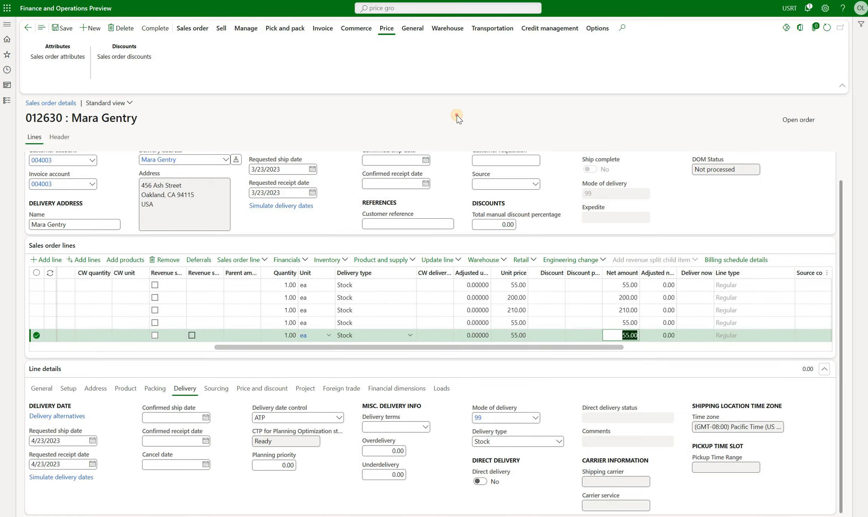
{"action": "left_click_drag", "start_coordinate": [867, 63], "coordinate": [569, 133]}
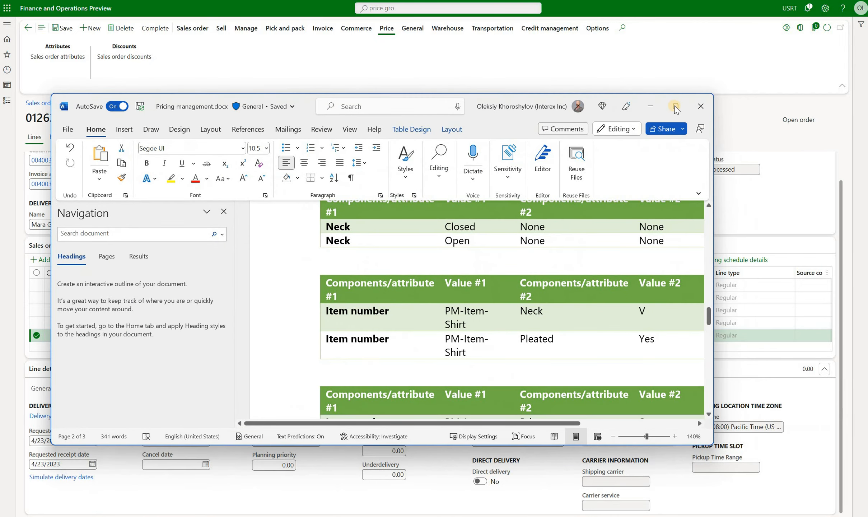
Enlarge the Word document window and highlight the Price group Super row in the last scenario table.
{"action": "left_click", "coordinate": [675, 107]}
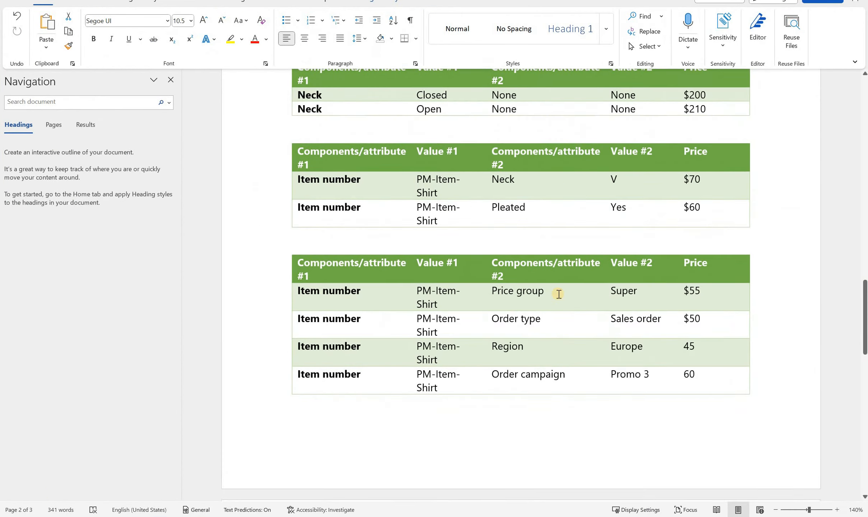
{"action": "scroll", "coordinate": [559, 294], "scroll_direction": "down", "scroll_amount": 1}
{"action": "left_click_drag", "start_coordinate": [705, 255], "coordinate": [343, 252]}
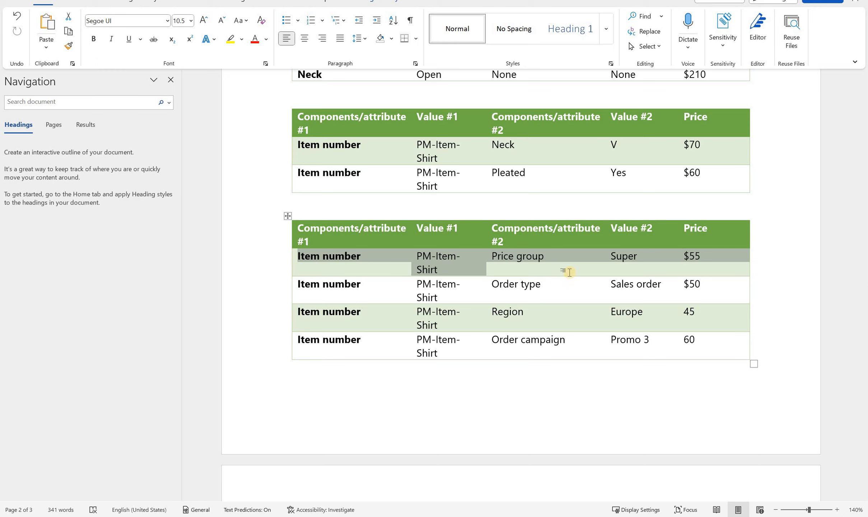
Examine the attribute priorities of the Customer basic group in the price attribute group table.
{"action": "scroll", "coordinate": [586, 320], "scroll_direction": "up", "scroll_amount": 10}
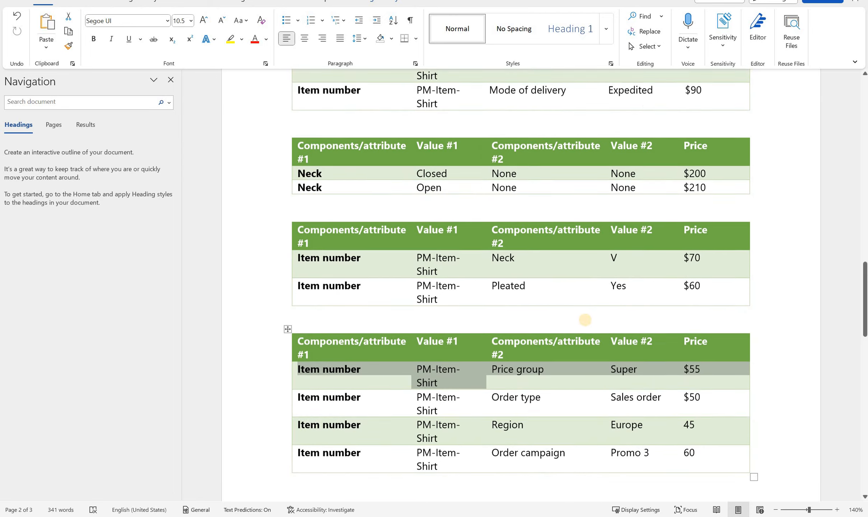
{"action": "scroll", "coordinate": [586, 320], "scroll_direction": "up", "scroll_amount": 4}
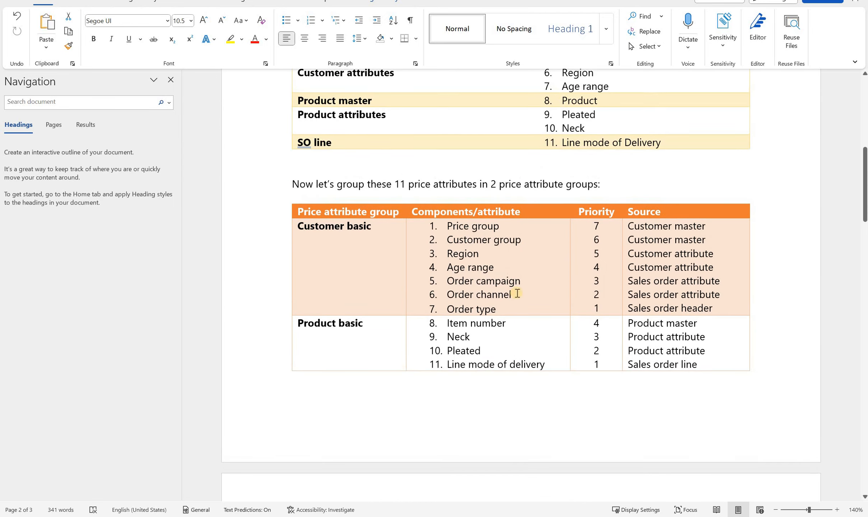
{"action": "left_click_drag", "start_coordinate": [472, 227], "coordinate": [550, 229]}
{"action": "left_click", "coordinate": [599, 226]}
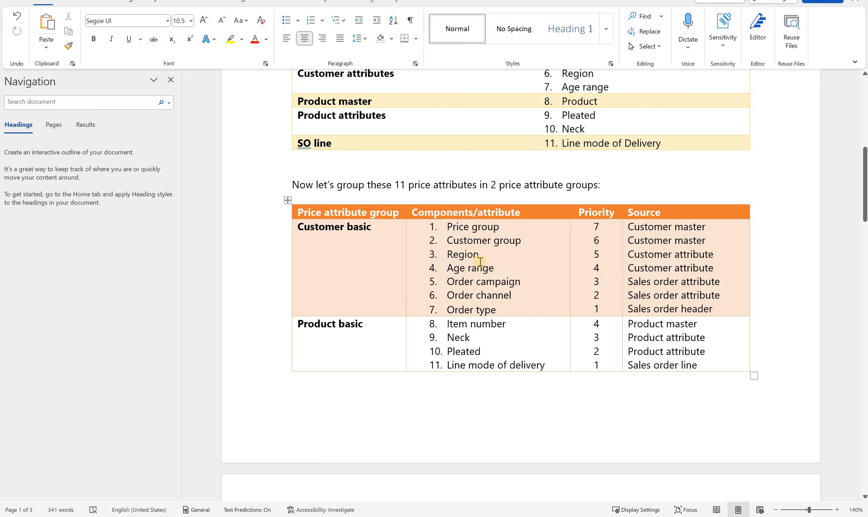
{"action": "left_click", "coordinate": [487, 316]}
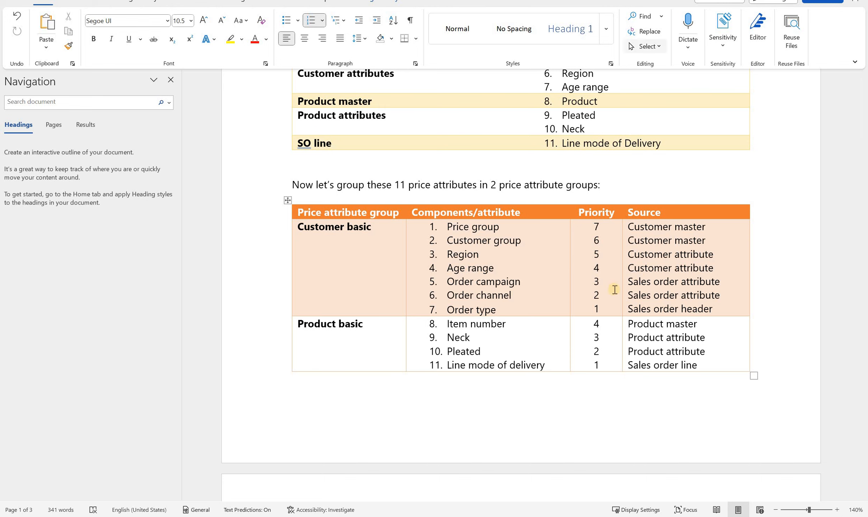
Go back to the Price group Super scenario row, highlight it, and switch to the sales order in Finance and Operations.
{"action": "scroll", "coordinate": [615, 290], "scroll_direction": "down", "scroll_amount": 5}
{"action": "scroll", "coordinate": [614, 291], "scroll_direction": "down", "scroll_amount": 13}
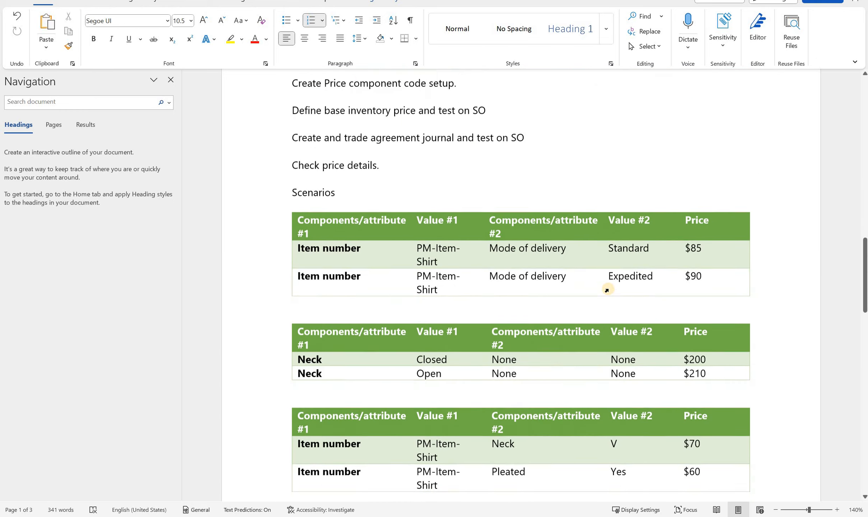
{"action": "left_click_drag", "start_coordinate": [670, 253], "coordinate": [362, 254]}
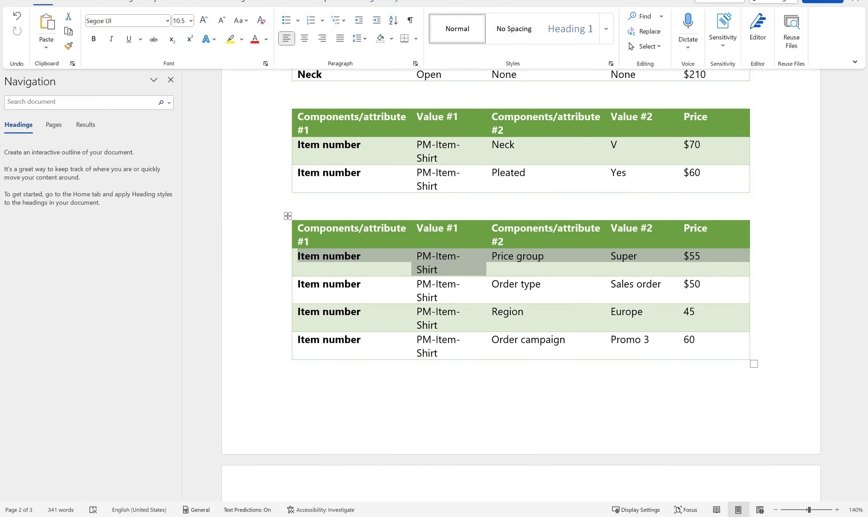
{"action": "left_click_drag", "start_coordinate": [574, 0], "coordinate": [867, 100]}
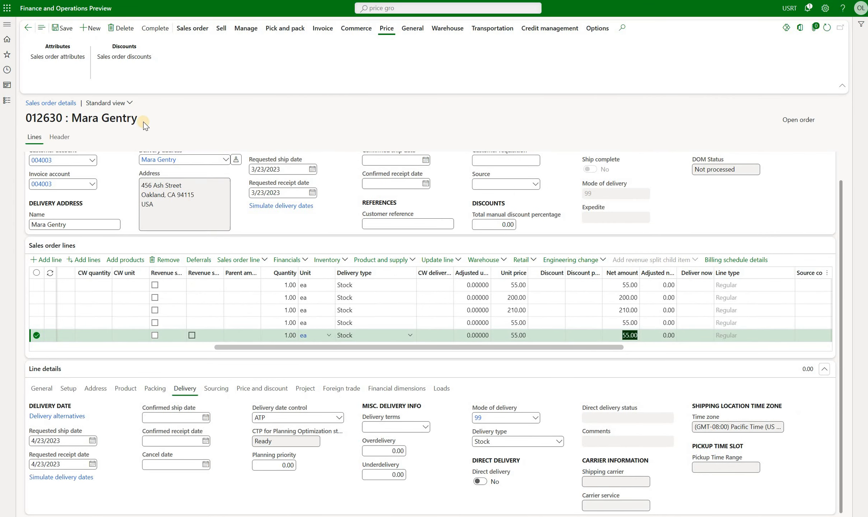
Open the customer's details from the Customer account field in the sales order header.
{"action": "left_click", "coordinate": [59, 136]}
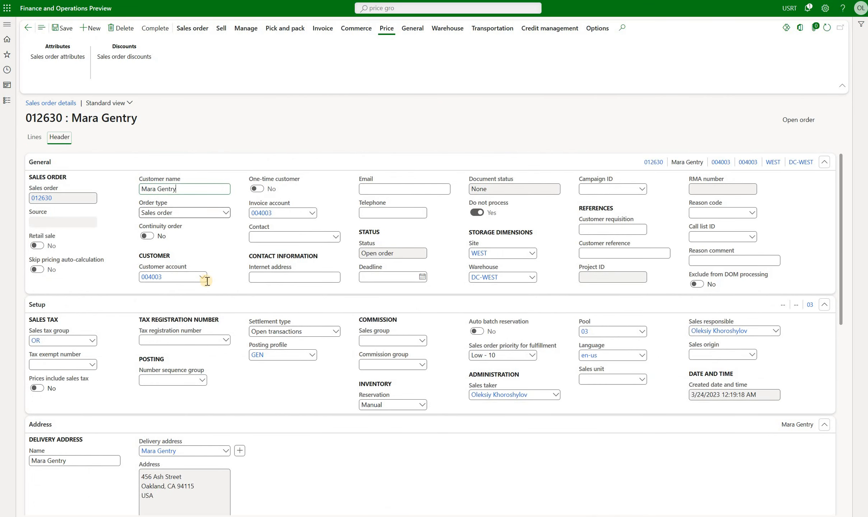
{"action": "right_click", "coordinate": [202, 277]}
{"action": "left_click", "coordinate": [220, 322]}
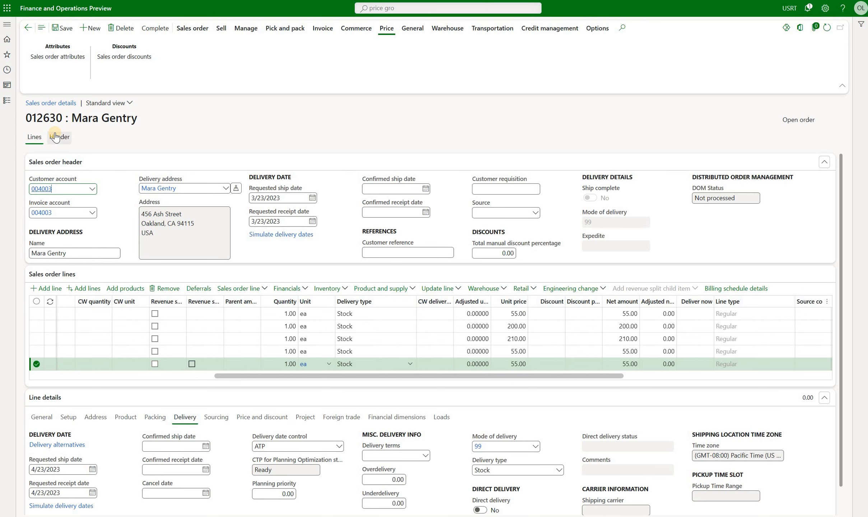
Add a new sales order line for item PM-Item-Shirt.
{"action": "left_click", "coordinate": [399, 363]}
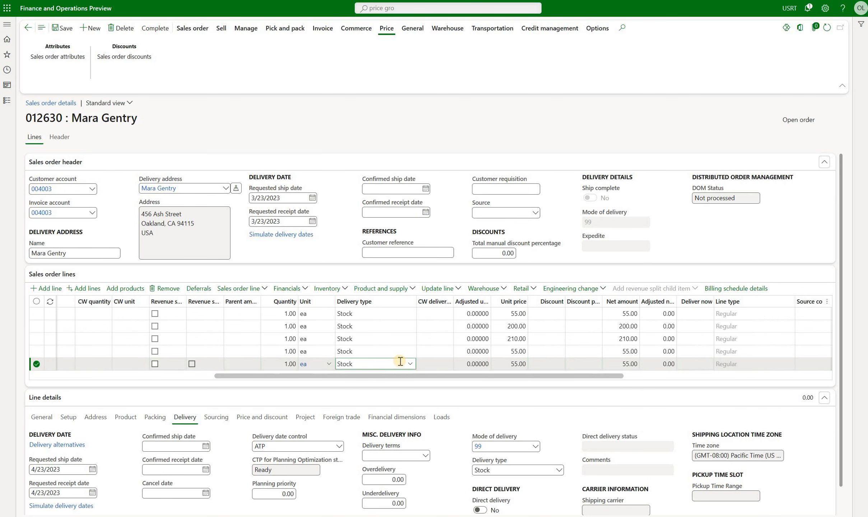
{"action": "key", "text": "Down"}
{"action": "left_click", "coordinate": [240, 364]}
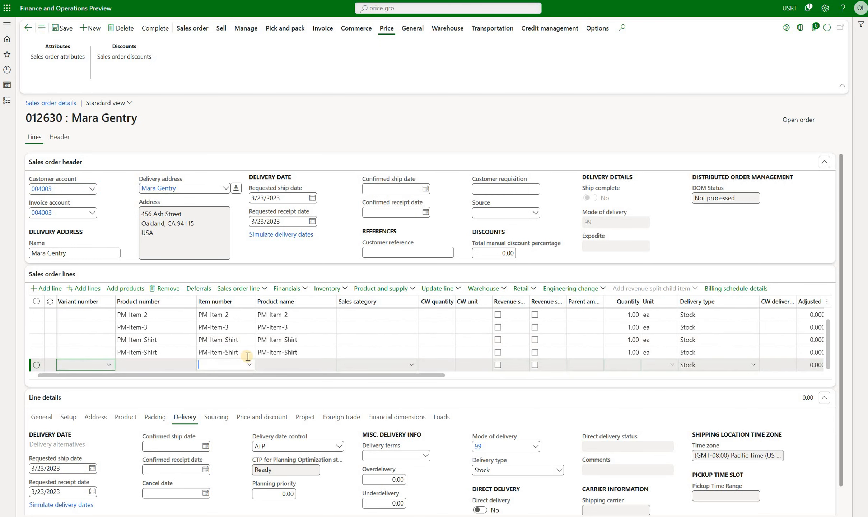
{"action": "type", "text": "PM-Item-Shirt"}
{"action": "key", "text": "Tab"}
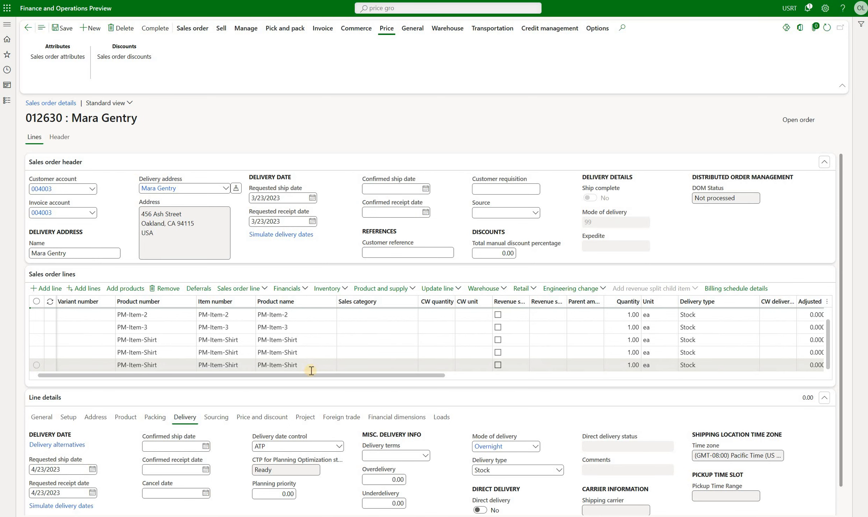
Check the unit price of the newly added PM-Item-Shirt line.
{"action": "left_click", "coordinate": [310, 367]}
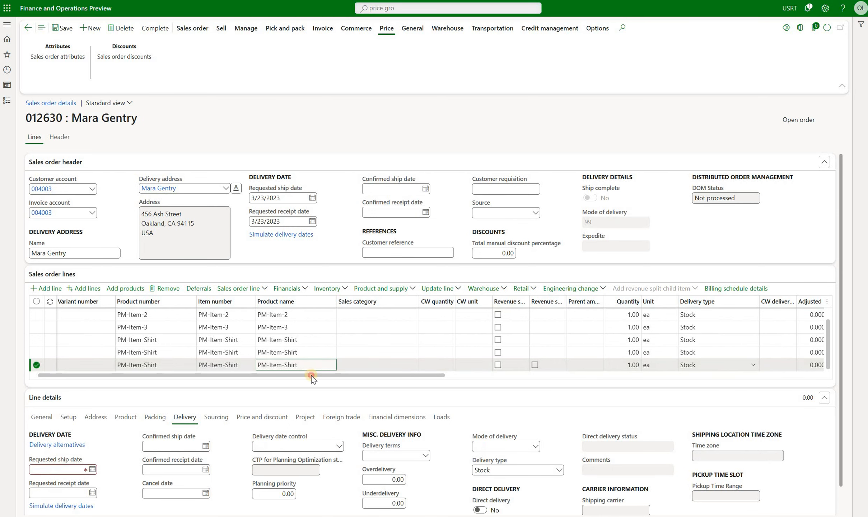
{"action": "left_click_drag", "start_coordinate": [312, 377], "coordinate": [507, 393]}
{"action": "left_click", "coordinate": [546, 365]}
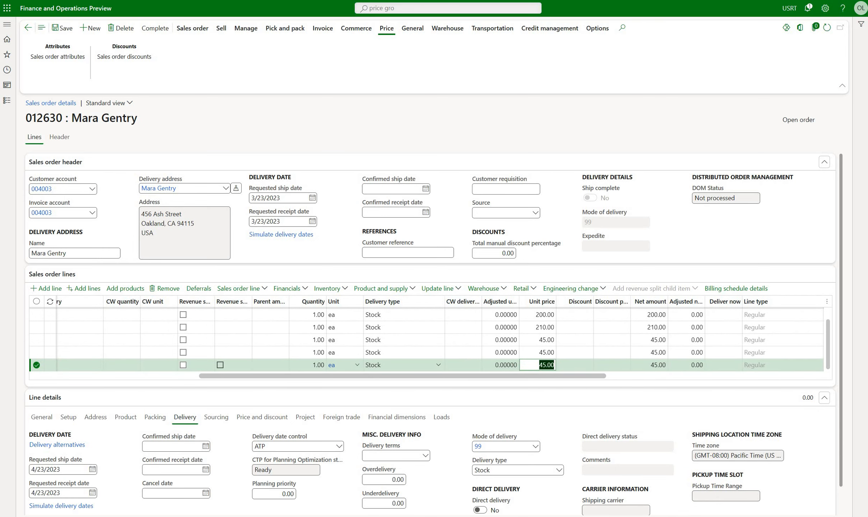
Switch to the Word document and highlight the Region Europe and Price group Super rows in the last scenario table.
{"action": "left_click_drag", "start_coordinate": [865, 117], "coordinate": [419, 112]}
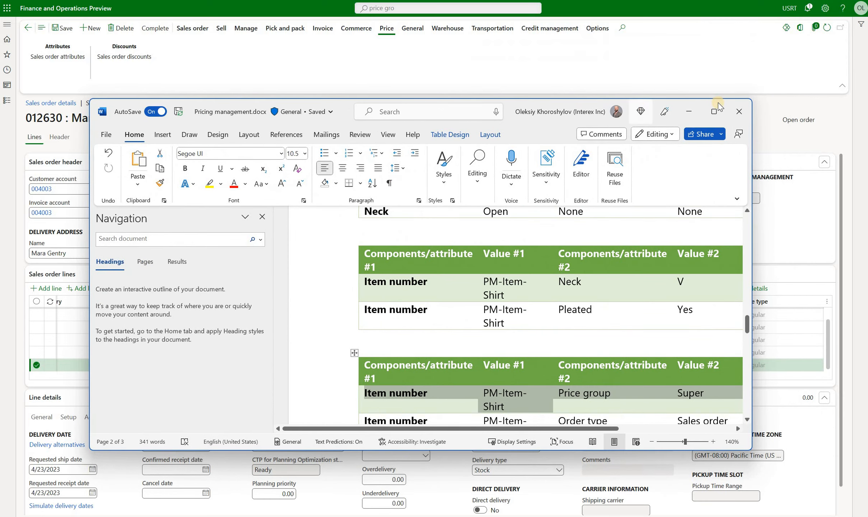
{"action": "left_click", "coordinate": [714, 111]}
{"action": "left_click_drag", "start_coordinate": [705, 320], "coordinate": [352, 318]}
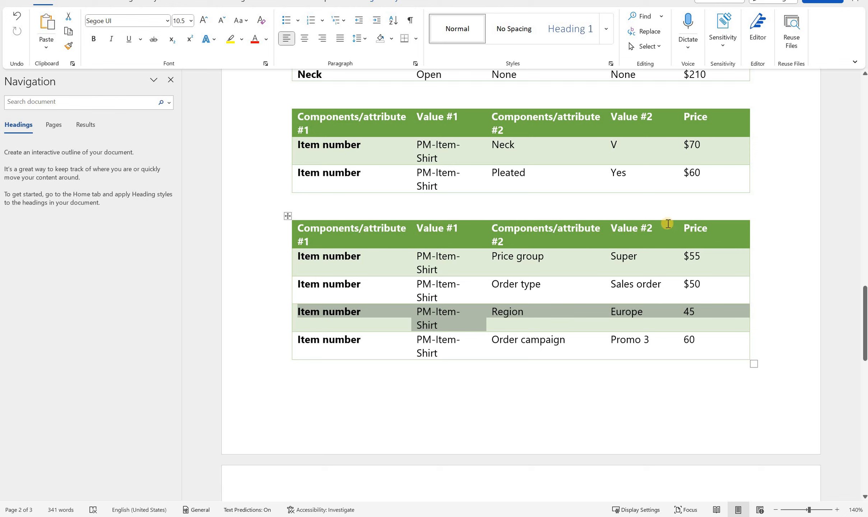
{"action": "left_click_drag", "start_coordinate": [378, 263], "coordinate": [355, 268]}
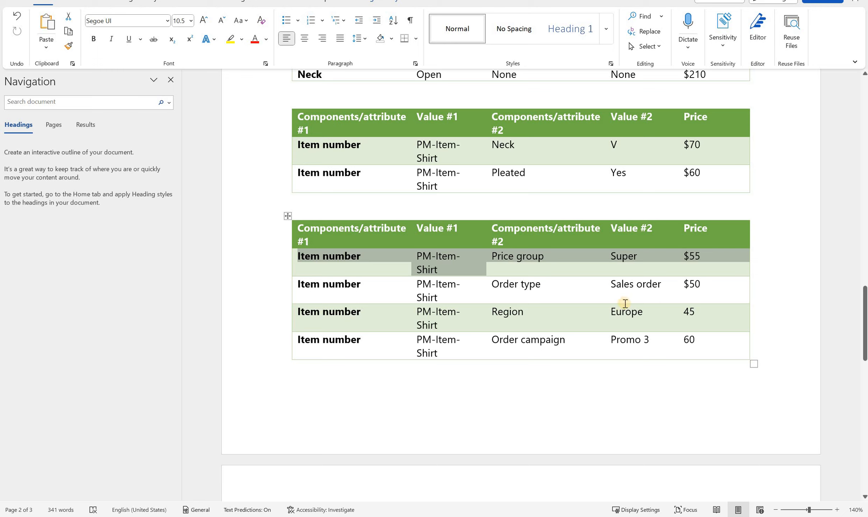
Compare the priorities of Price group, Customer group and Region in the Customer basic price attribute group.
{"action": "scroll", "coordinate": [475, 181], "scroll_direction": "up", "scroll_amount": 15}
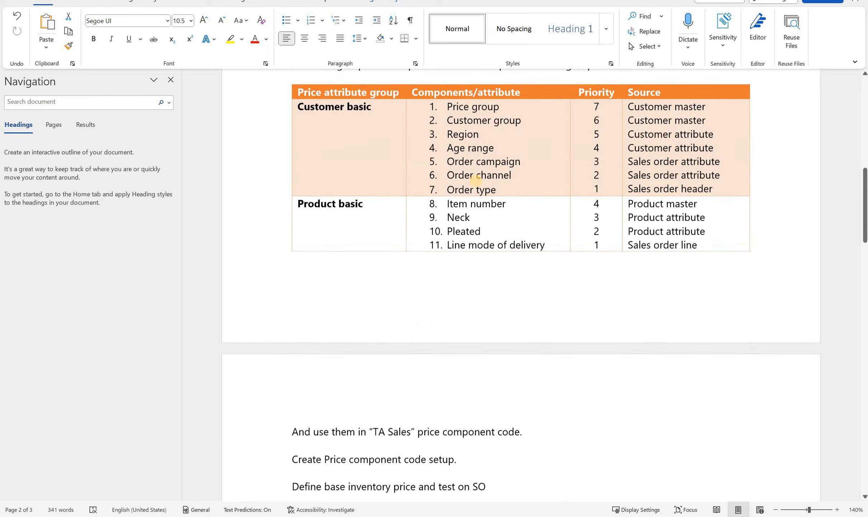
{"action": "scroll", "coordinate": [476, 181], "scroll_direction": "up", "scroll_amount": 3}
{"action": "left_click", "coordinate": [505, 246]}
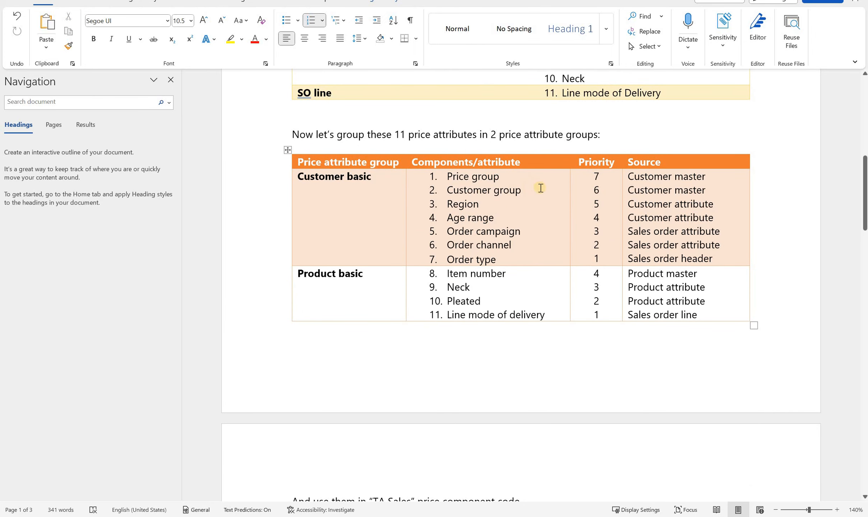
{"action": "mouse_move", "coordinate": [610, 188]}
{"action": "left_mouse_down"}
{"action": "mouse_move", "coordinate": [451, 189]}
{"action": "mouse_move", "coordinate": [460, 188]}
{"action": "left_mouse_up"}
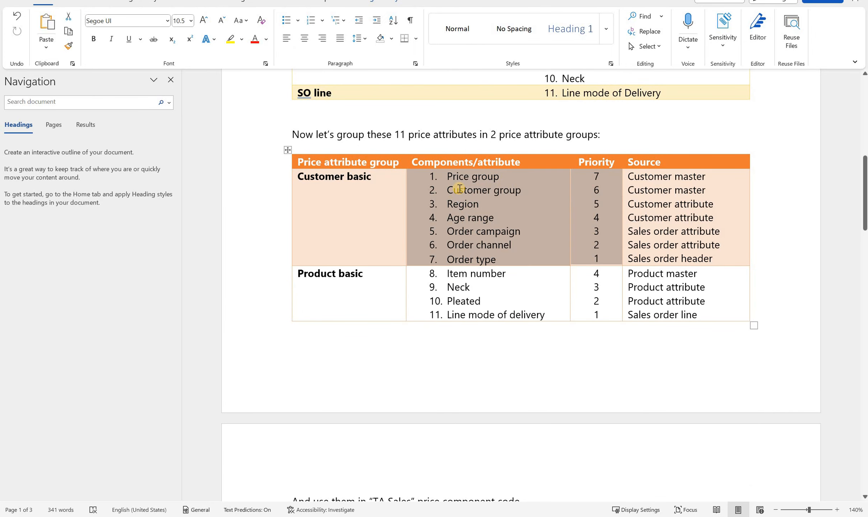
{"action": "left_click", "coordinate": [460, 188]}
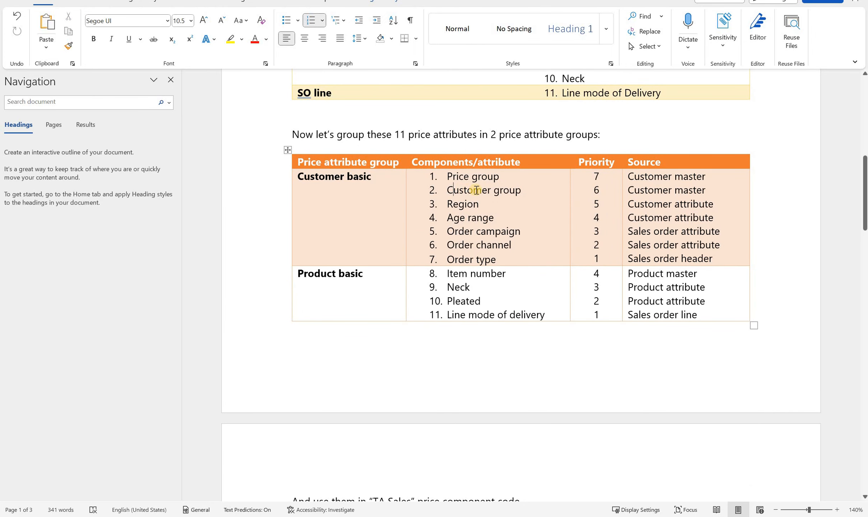
{"action": "left_click", "coordinate": [600, 206]}
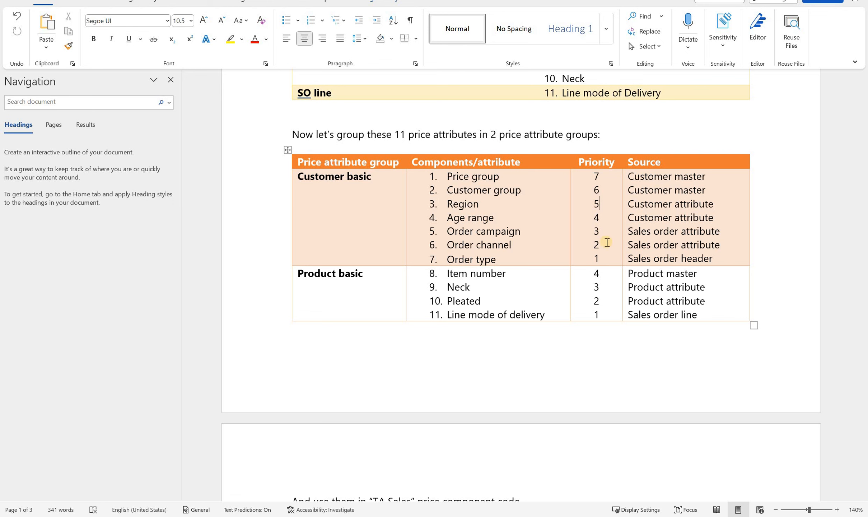
Return to the last scenario table and highlight the value and price of the Region row.
{"action": "scroll", "coordinate": [606, 242], "scroll_direction": "down", "scroll_amount": 6}
{"action": "scroll", "coordinate": [606, 243], "scroll_direction": "down", "scroll_amount": 7}
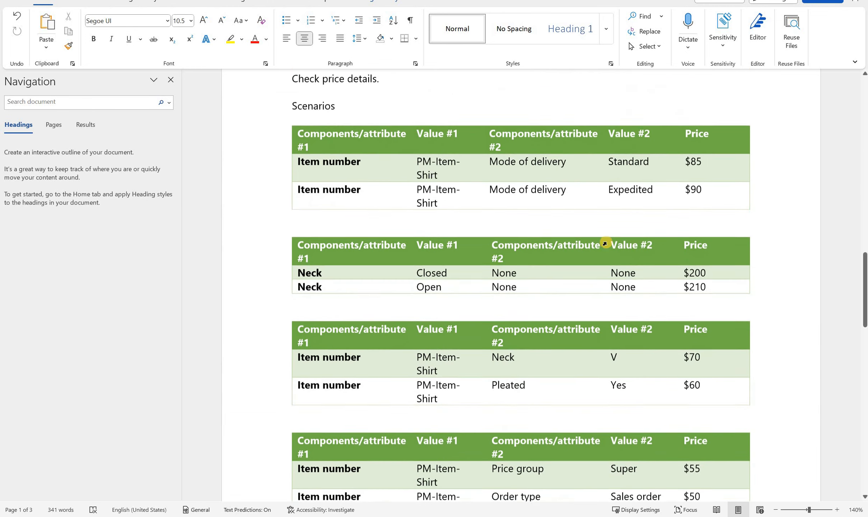
{"action": "scroll", "coordinate": [551, 285], "scroll_direction": "down", "scroll_amount": 2}
{"action": "scroll", "coordinate": [551, 286], "scroll_direction": "down", "scroll_amount": 1}
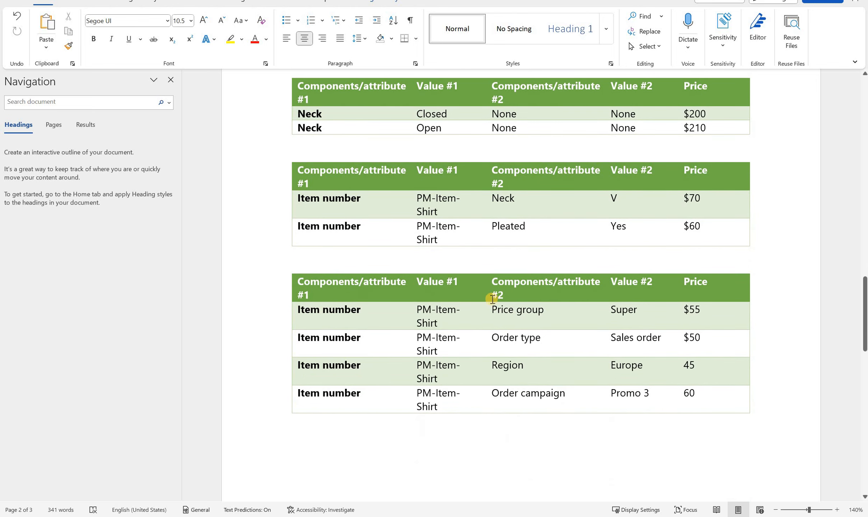
{"action": "left_click_drag", "start_coordinate": [648, 366], "coordinate": [645, 367]}
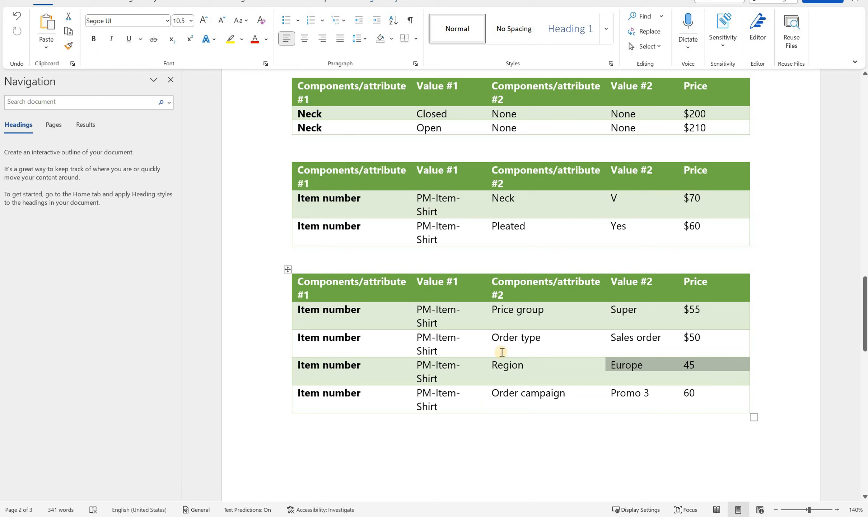
Check the lower priorities in the Customer basic group and highlight the Order campaign attribute.
{"action": "scroll", "coordinate": [477, 226], "scroll_direction": "up", "scroll_amount": 15}
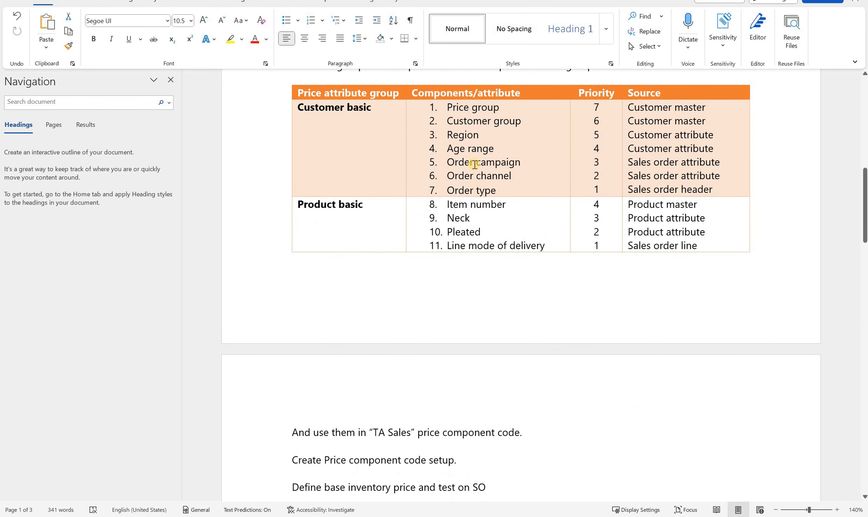
{"action": "left_click", "coordinate": [504, 153]}
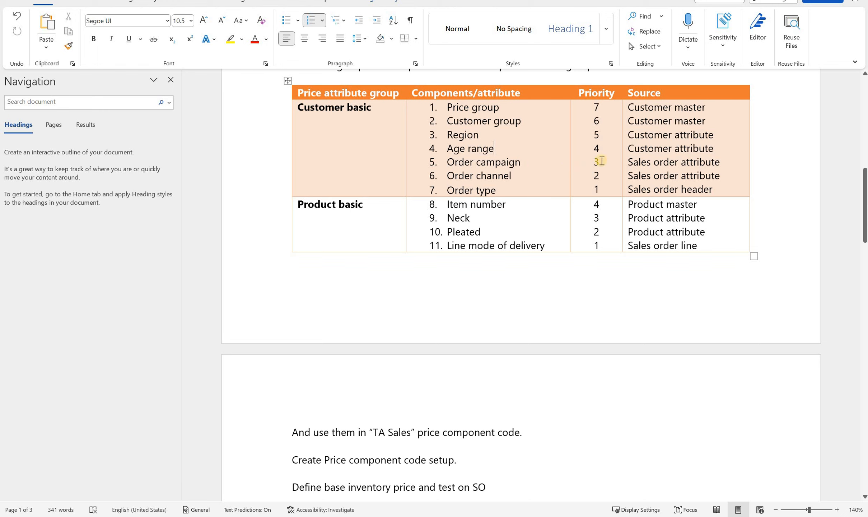
{"action": "left_click", "coordinate": [589, 192]}
{"action": "triple_click", "coordinate": [500, 165]}
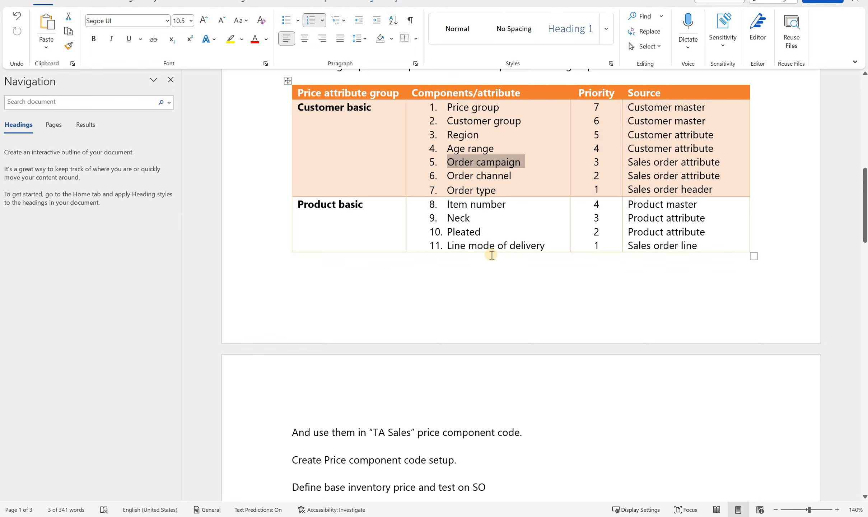
Find the Order campaign row in the last scenario table and highlight its Promo 3 value.
{"action": "scroll", "coordinate": [491, 253], "scroll_direction": "down", "scroll_amount": 7}
{"action": "scroll", "coordinate": [491, 255], "scroll_direction": "down", "scroll_amount": 11}
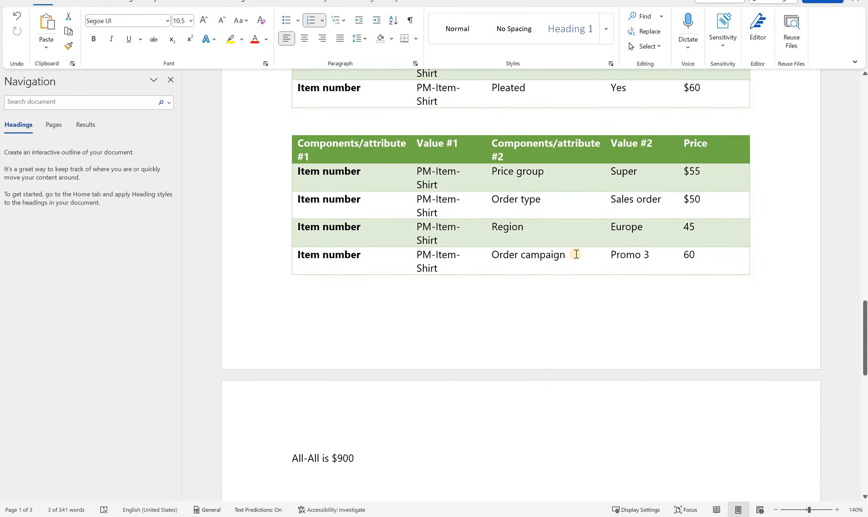
{"action": "left_click_drag", "start_coordinate": [678, 263], "coordinate": [629, 258]}
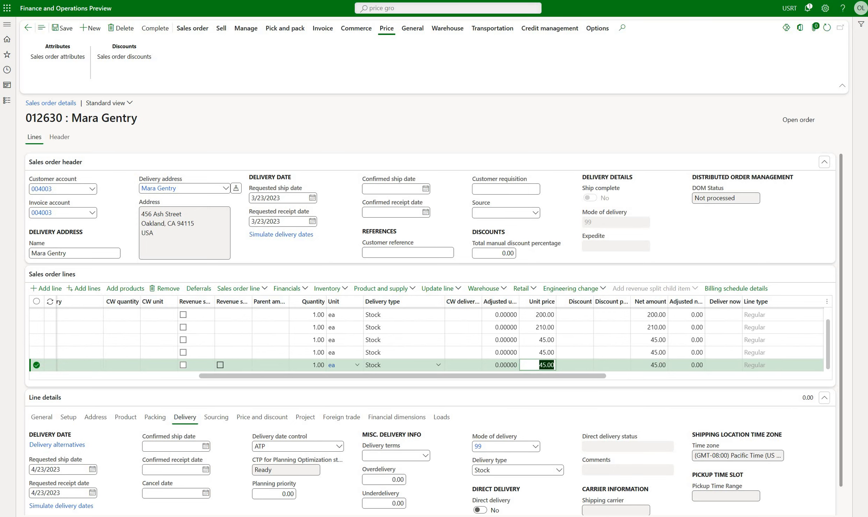
Switch from the sales order back to the Word document and examine the table of price/discount input areas.
{"action": "left_click", "coordinate": [580, 478]}
{"action": "scroll", "coordinate": [562, 282], "scroll_direction": "up", "scroll_amount": 3}
{"action": "scroll", "coordinate": [562, 282], "scroll_direction": "up", "scroll_amount": 20}
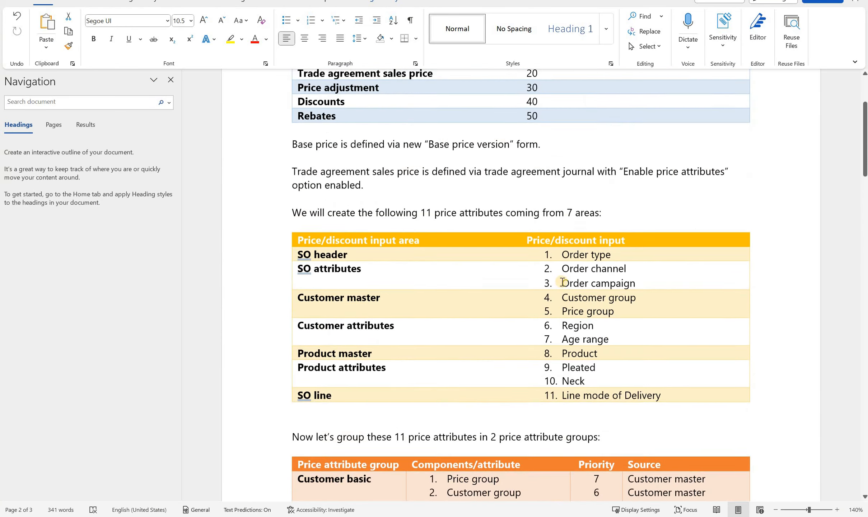